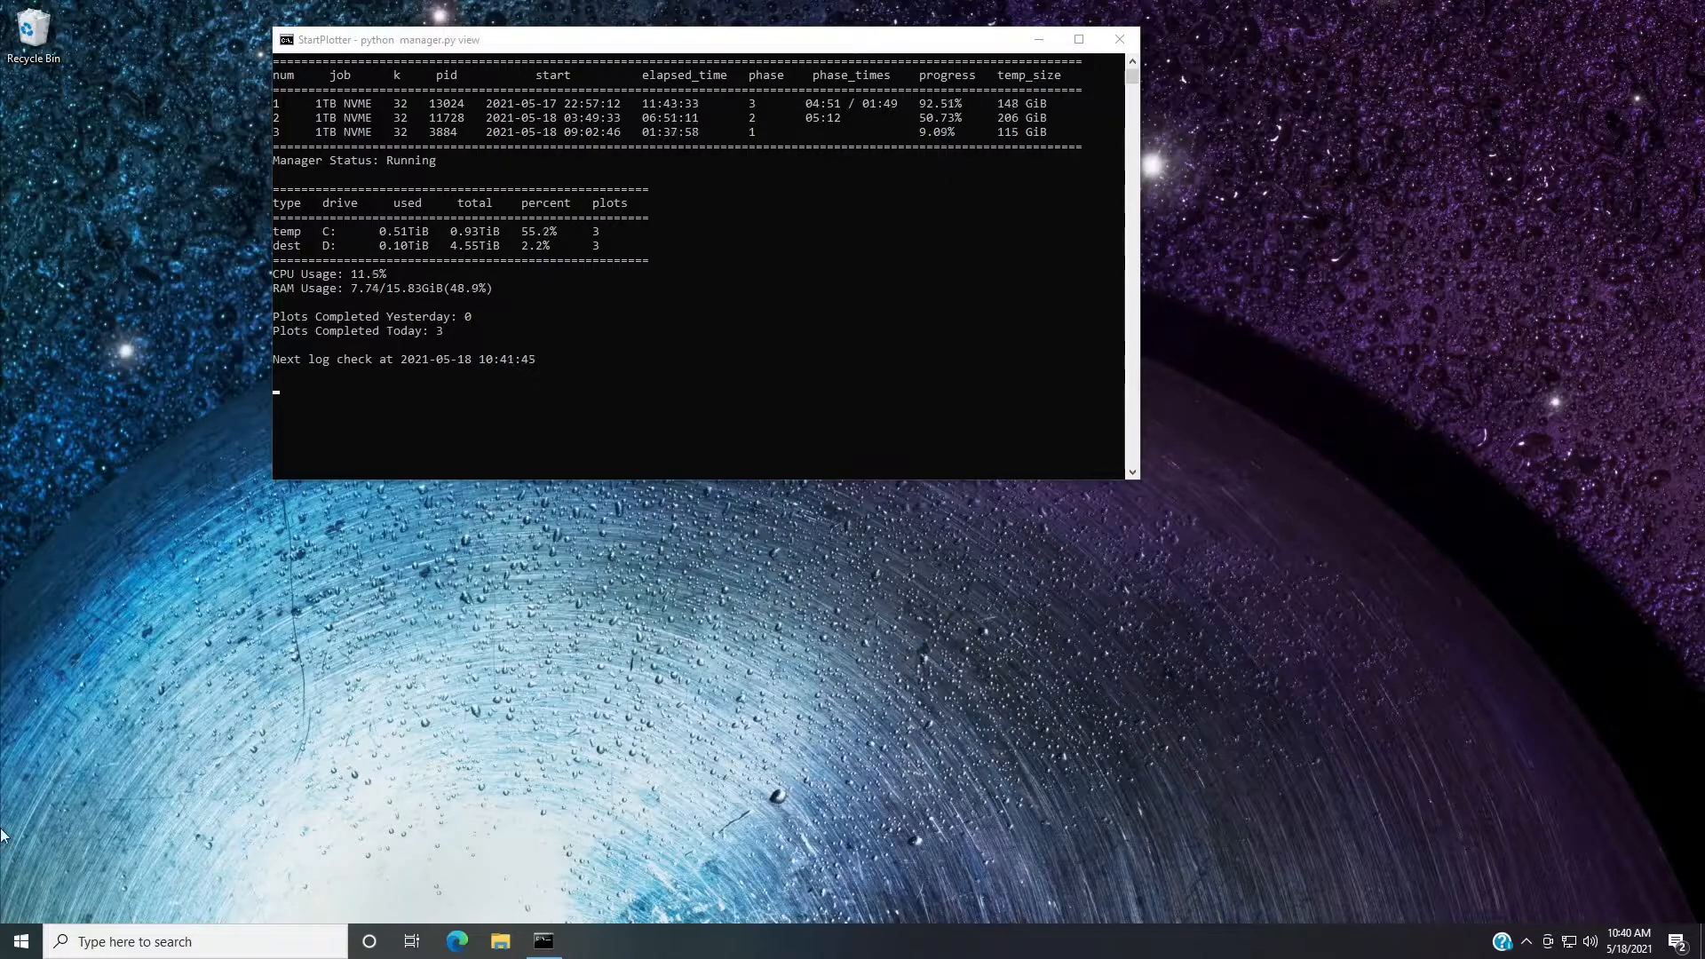
Open the easystore (D:) drive in File Explorer and look at the plot file stored on it.
left_click(499, 943)
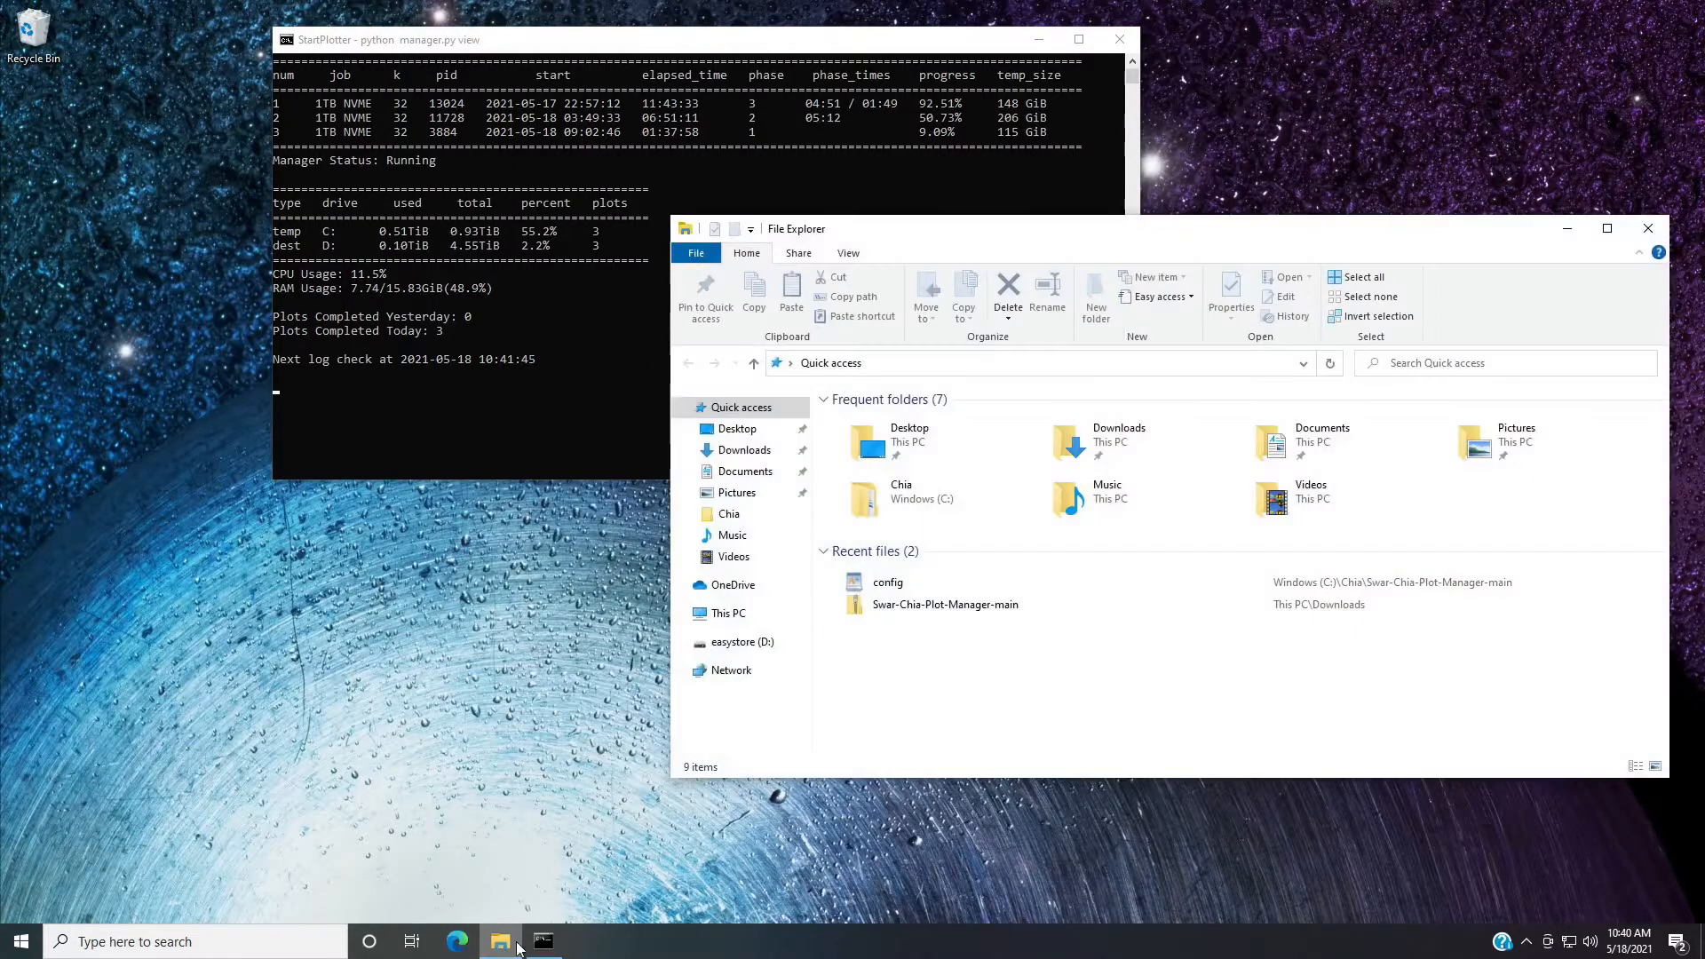
left_click(757, 646)
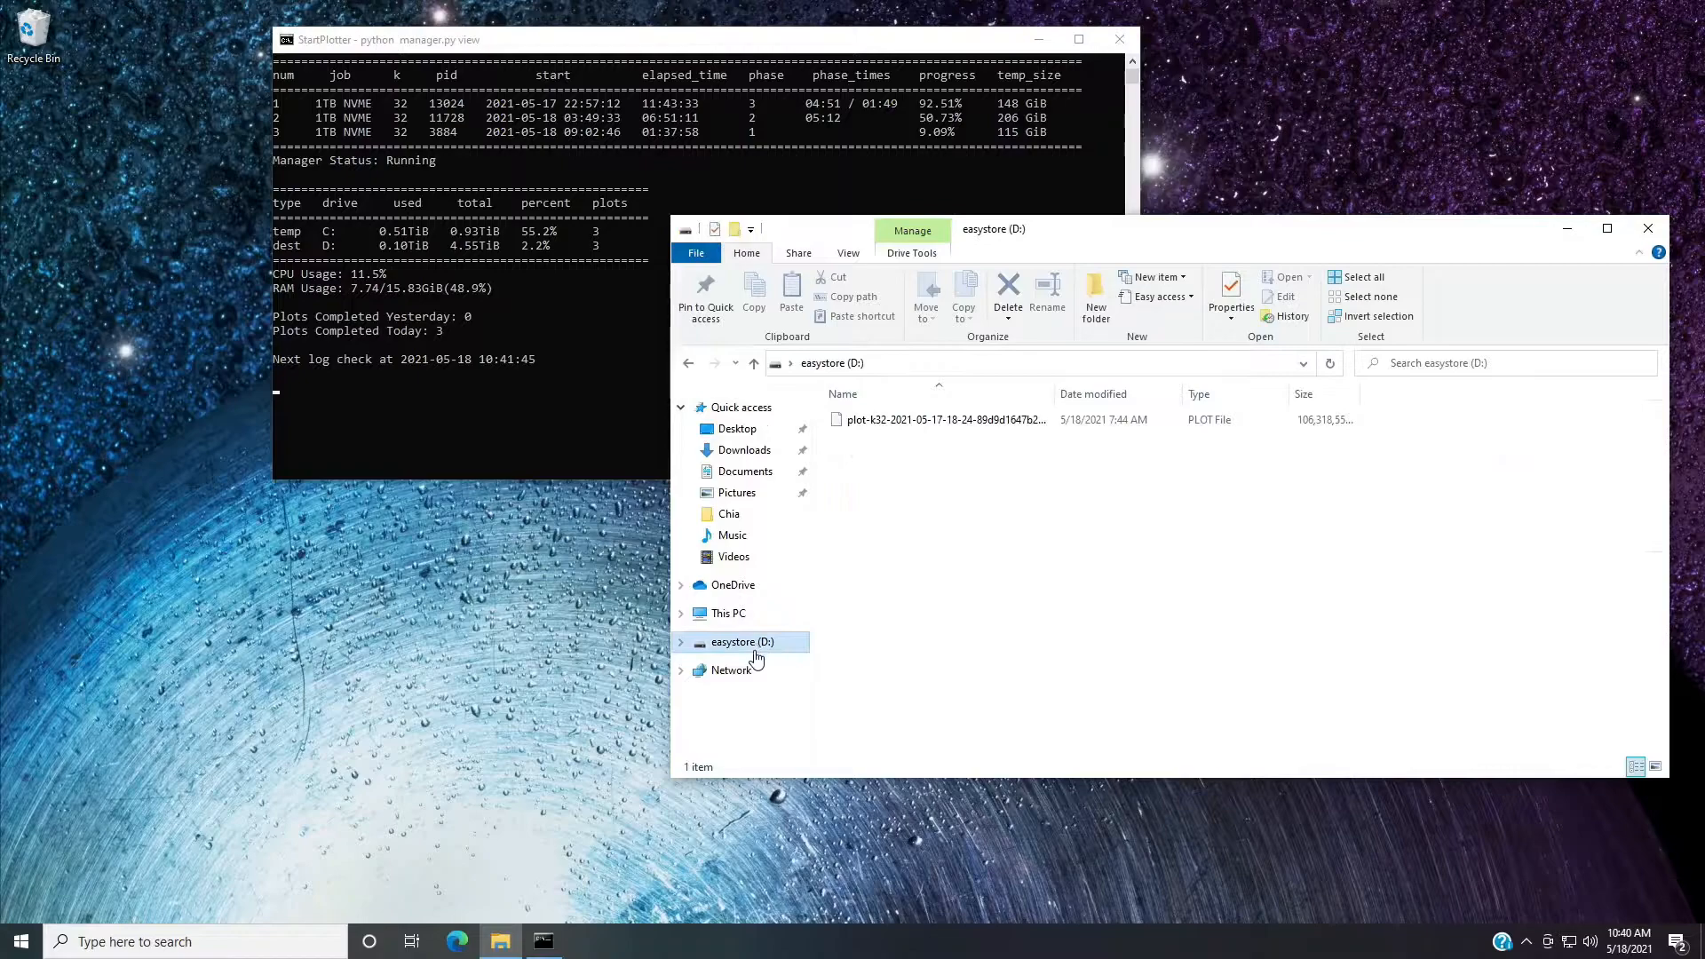
left_click(1022, 431)
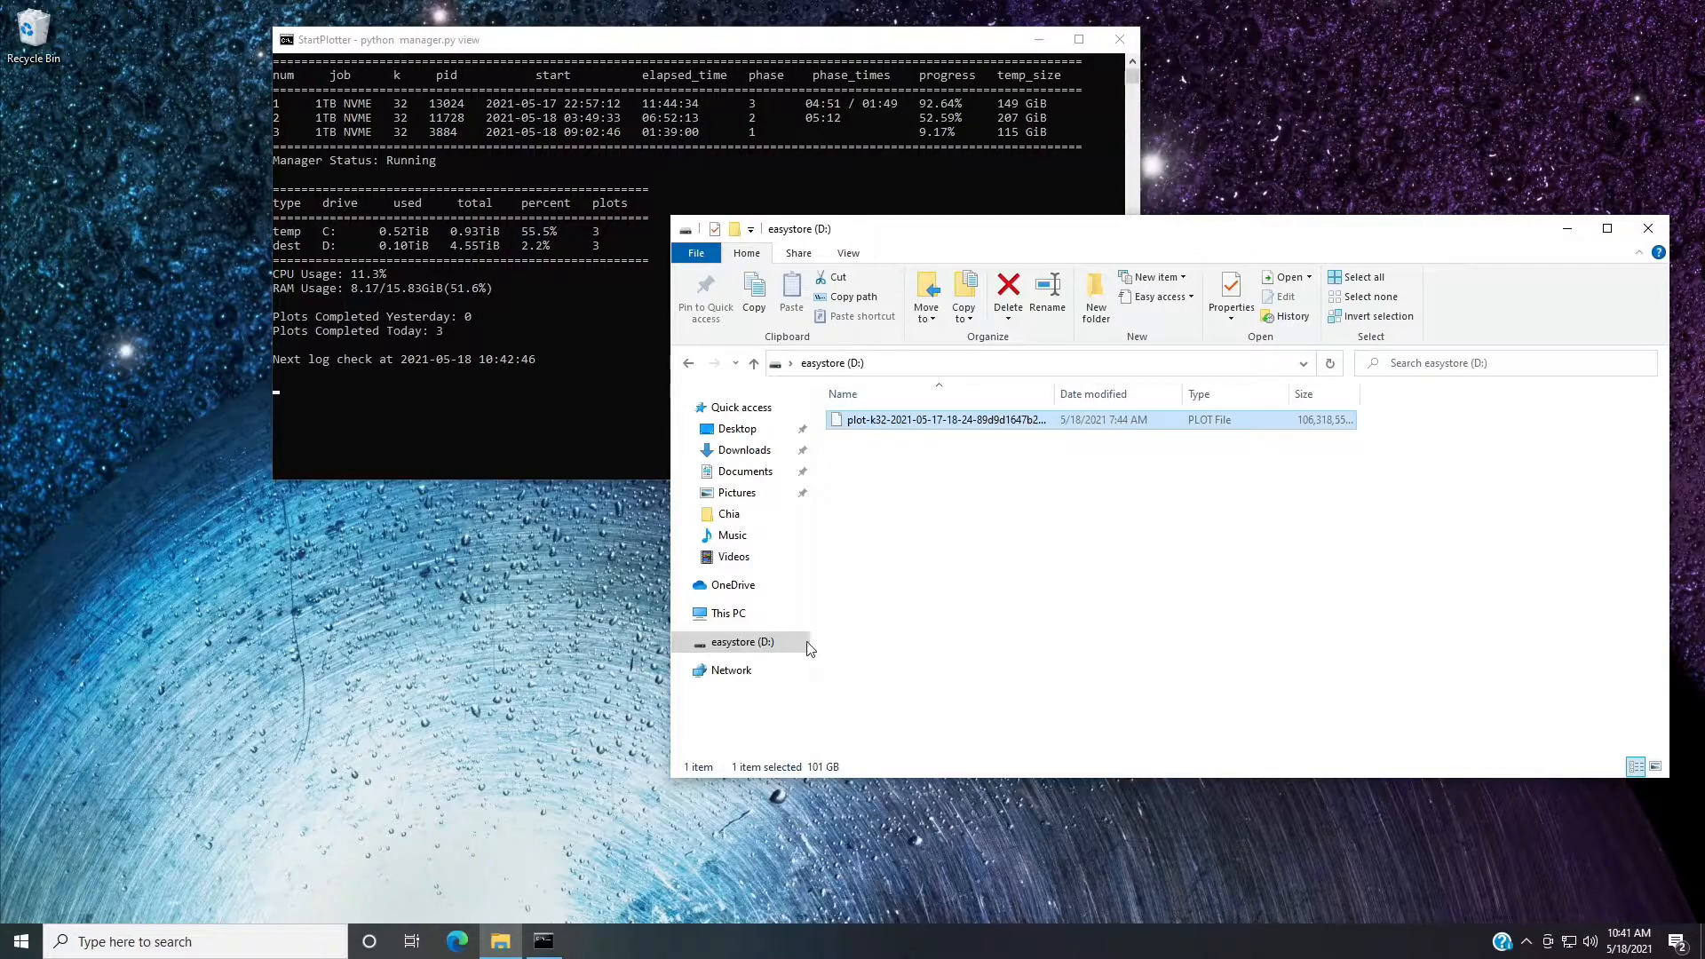
left_click(757, 643)
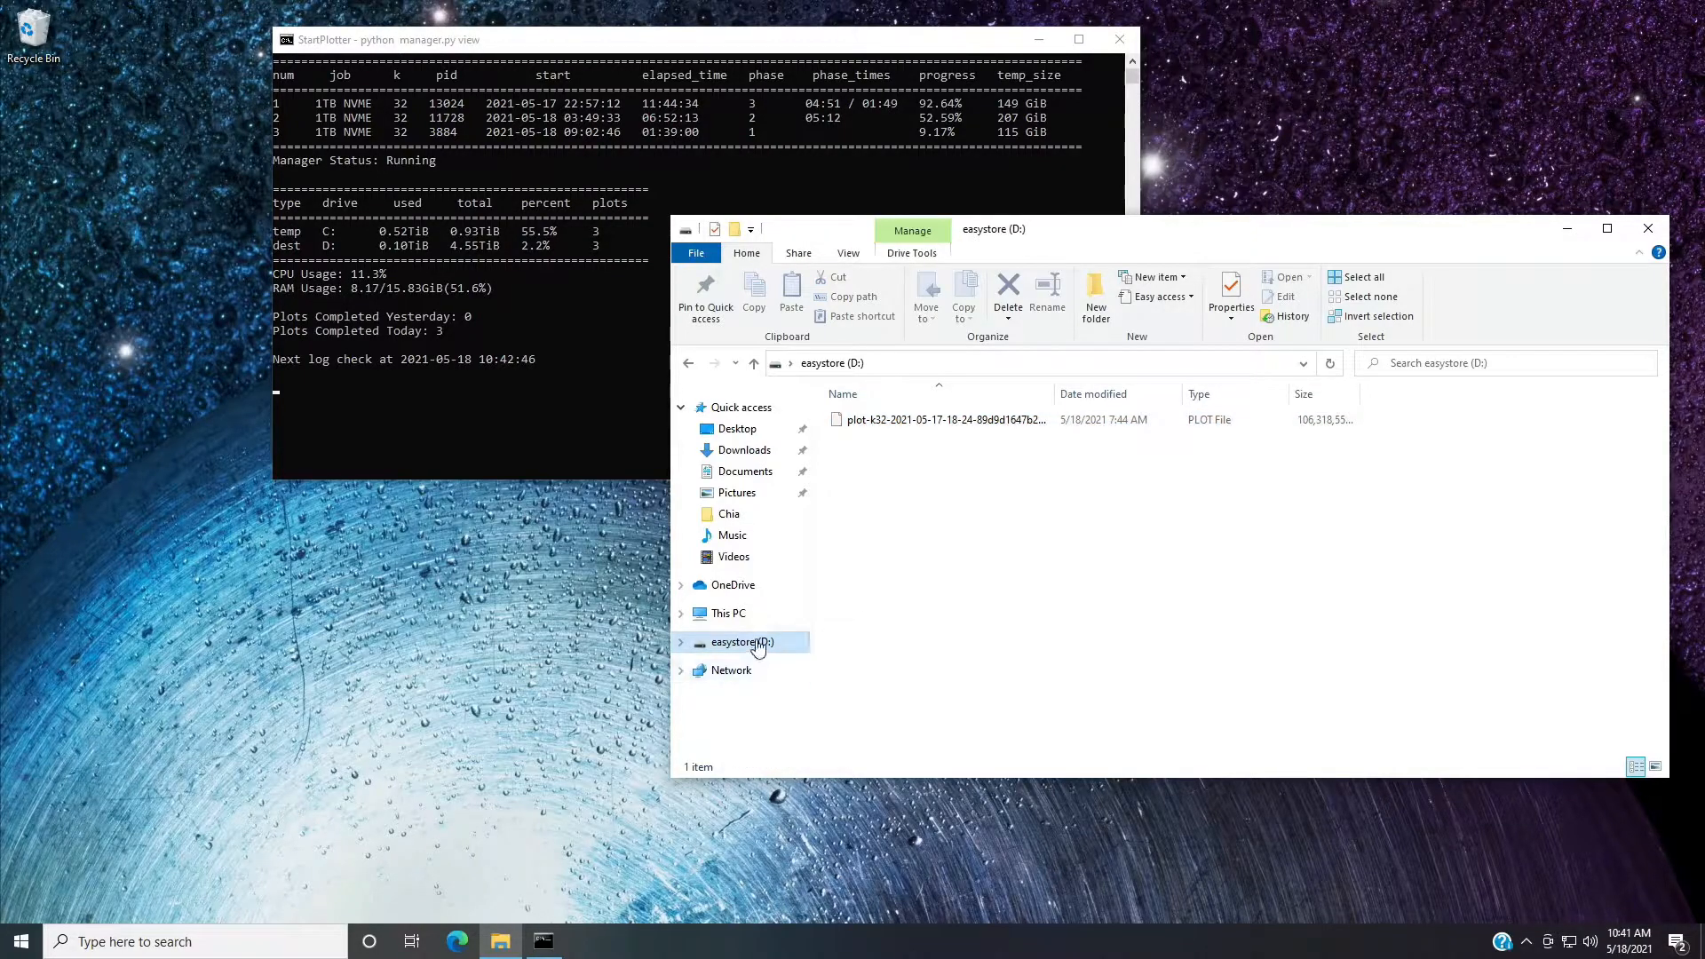
right_click(756, 643)
left_click(829, 626)
left_click(1142, 484)
Turn on Public folder sharing for All Networks in the Windows advanced sharing settings and save the changes.
left_click(101, 943)
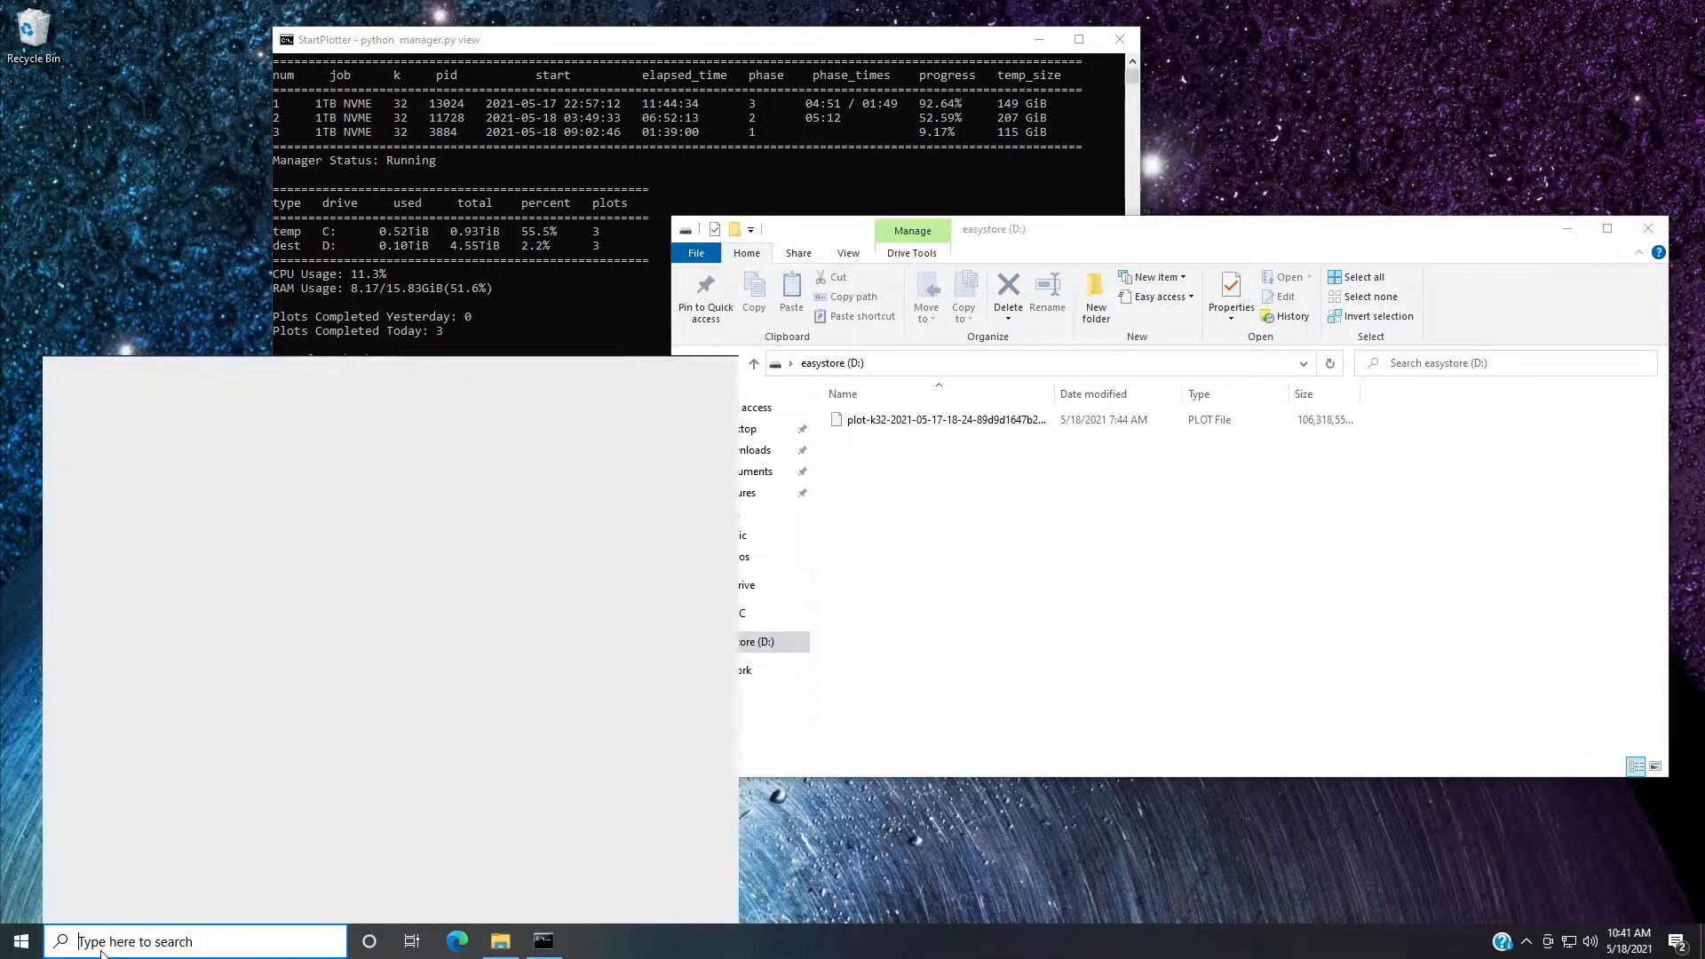
type("sharin")
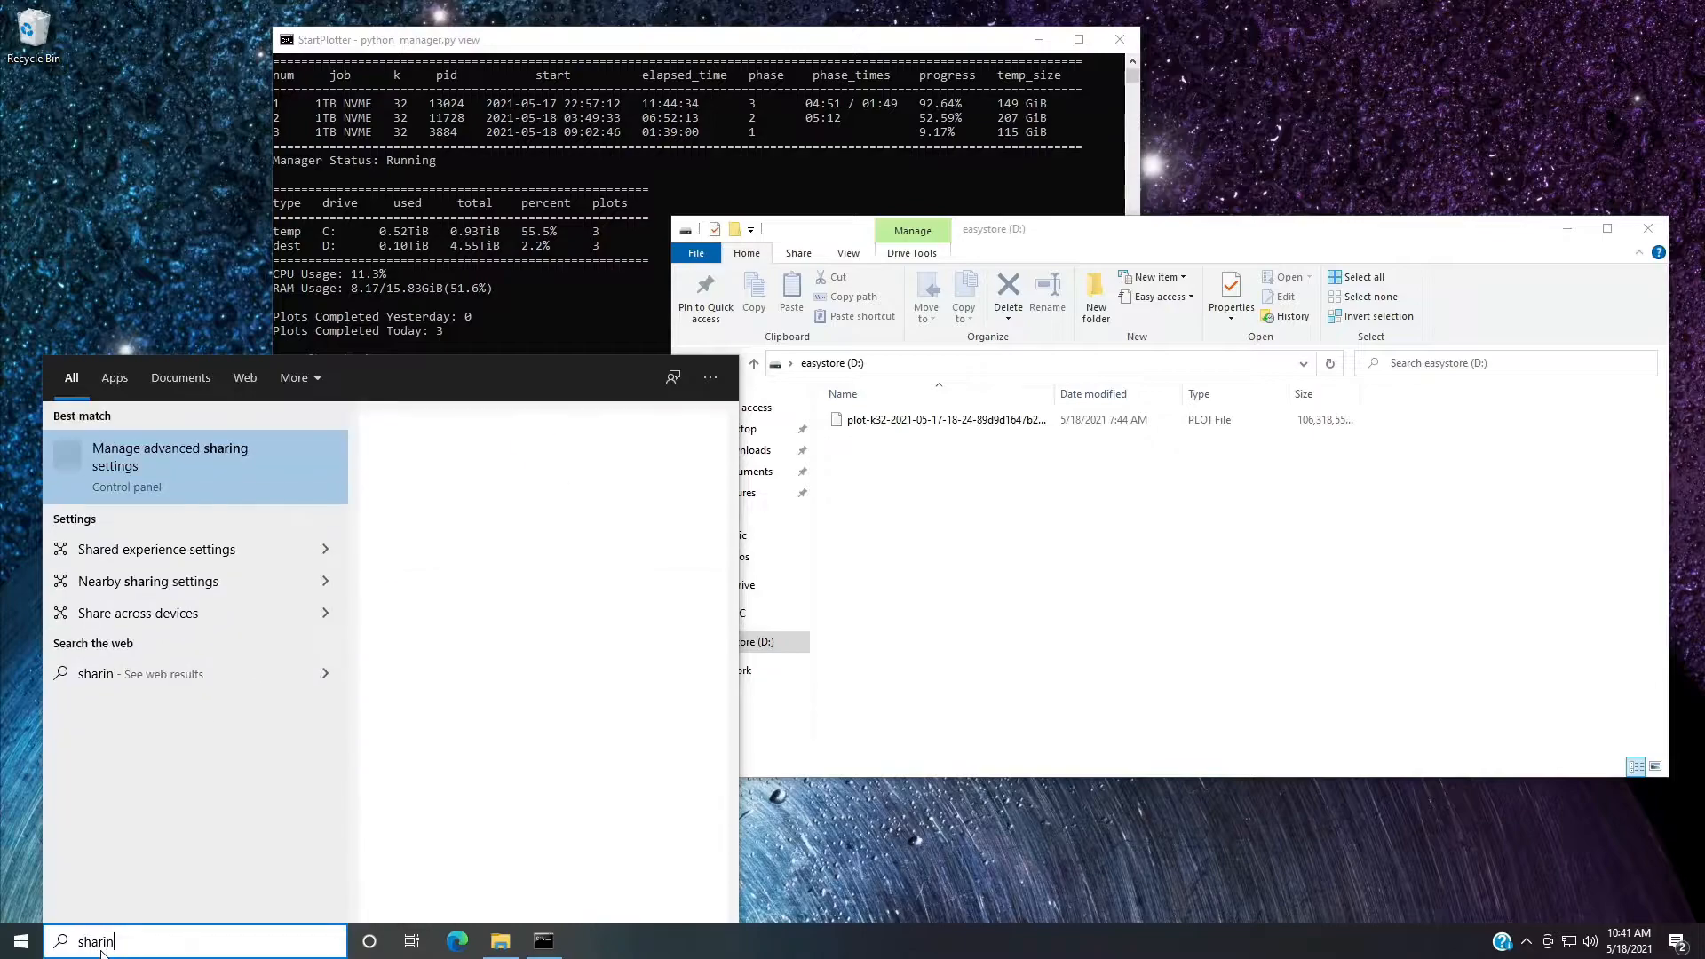
key("Return")
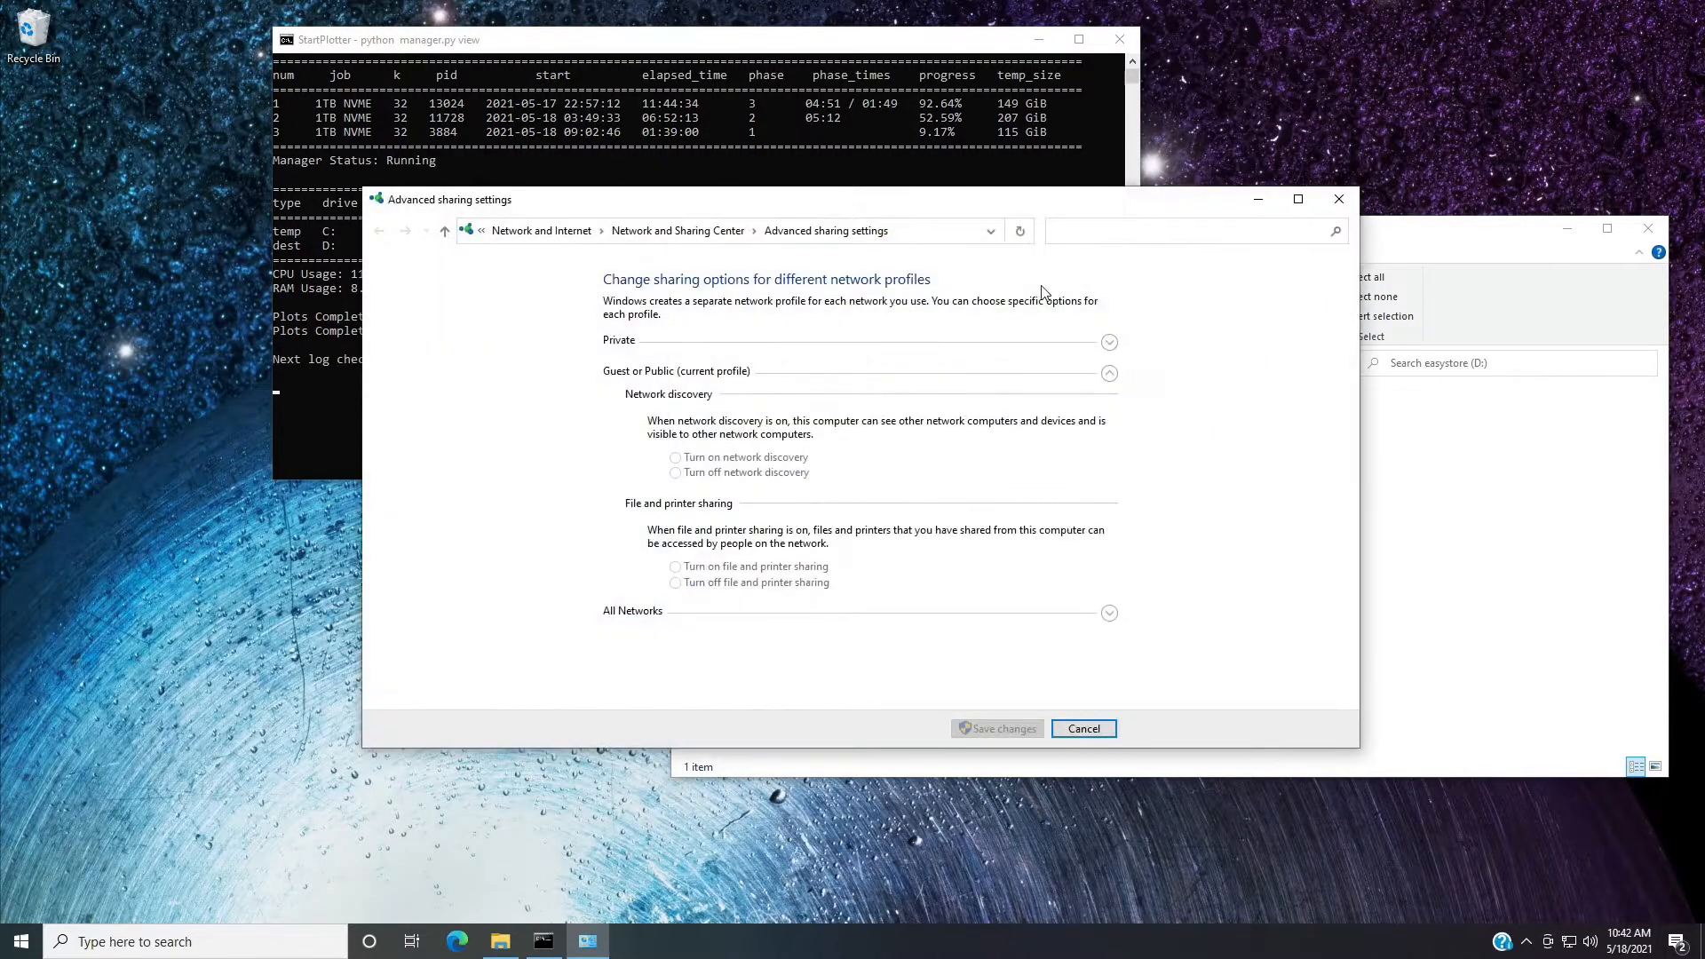
left_click(749, 614)
scroll(628, 604, "up", 1)
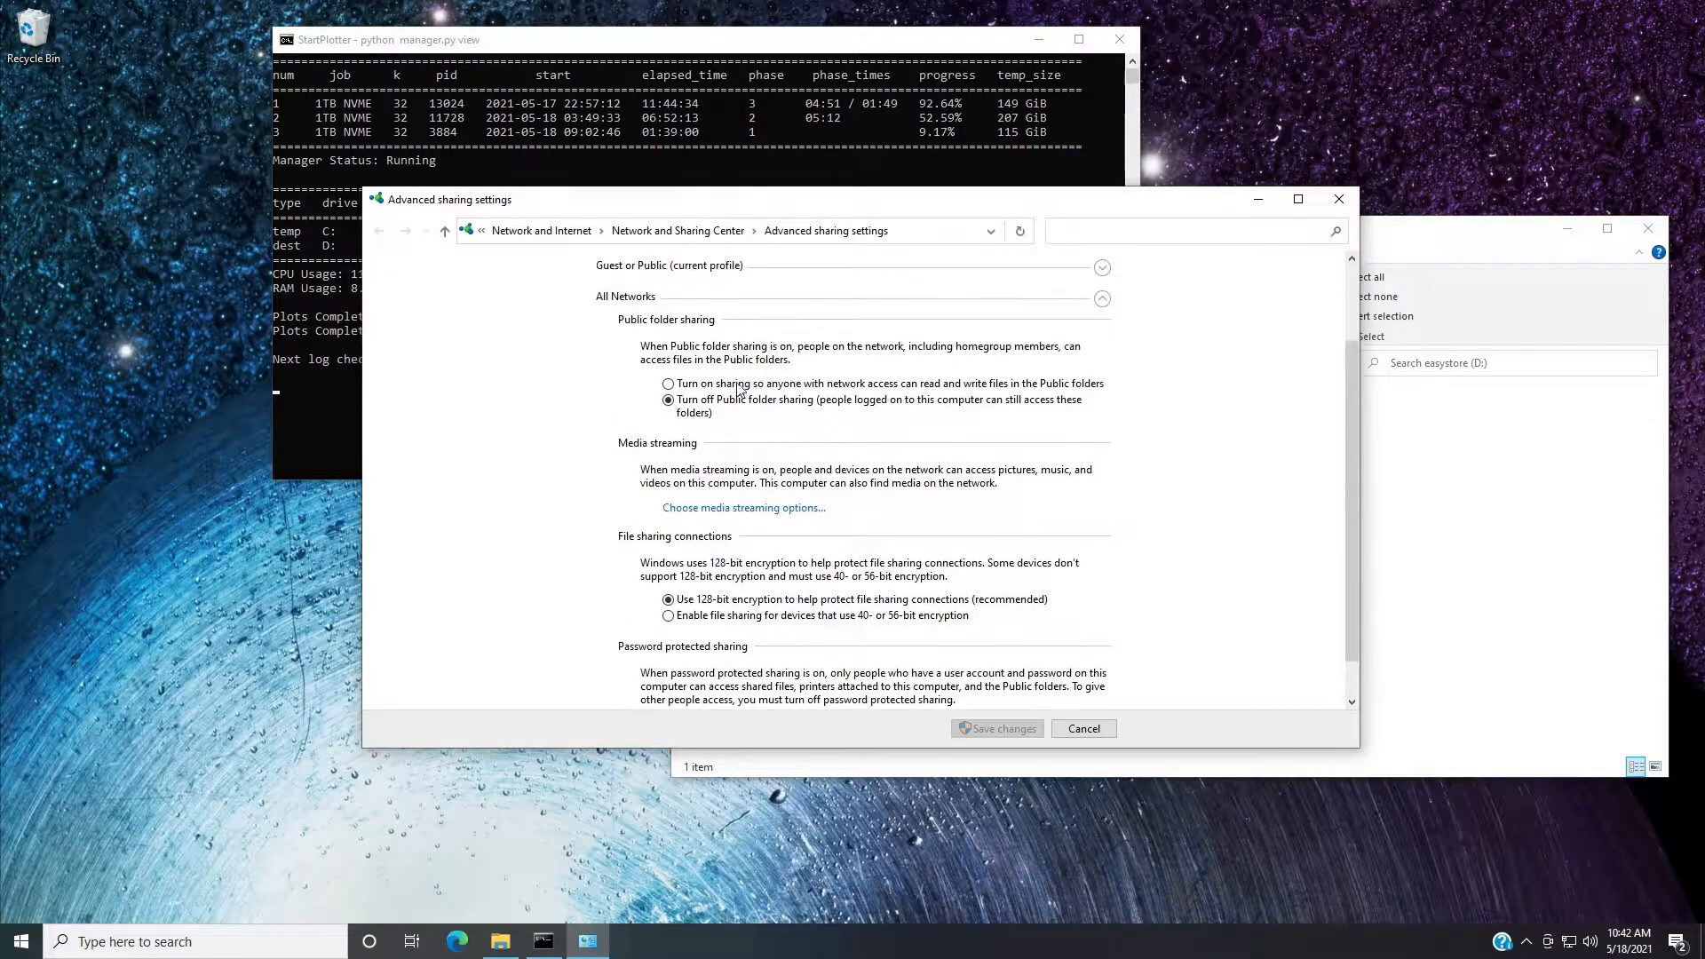
left_click(730, 384)
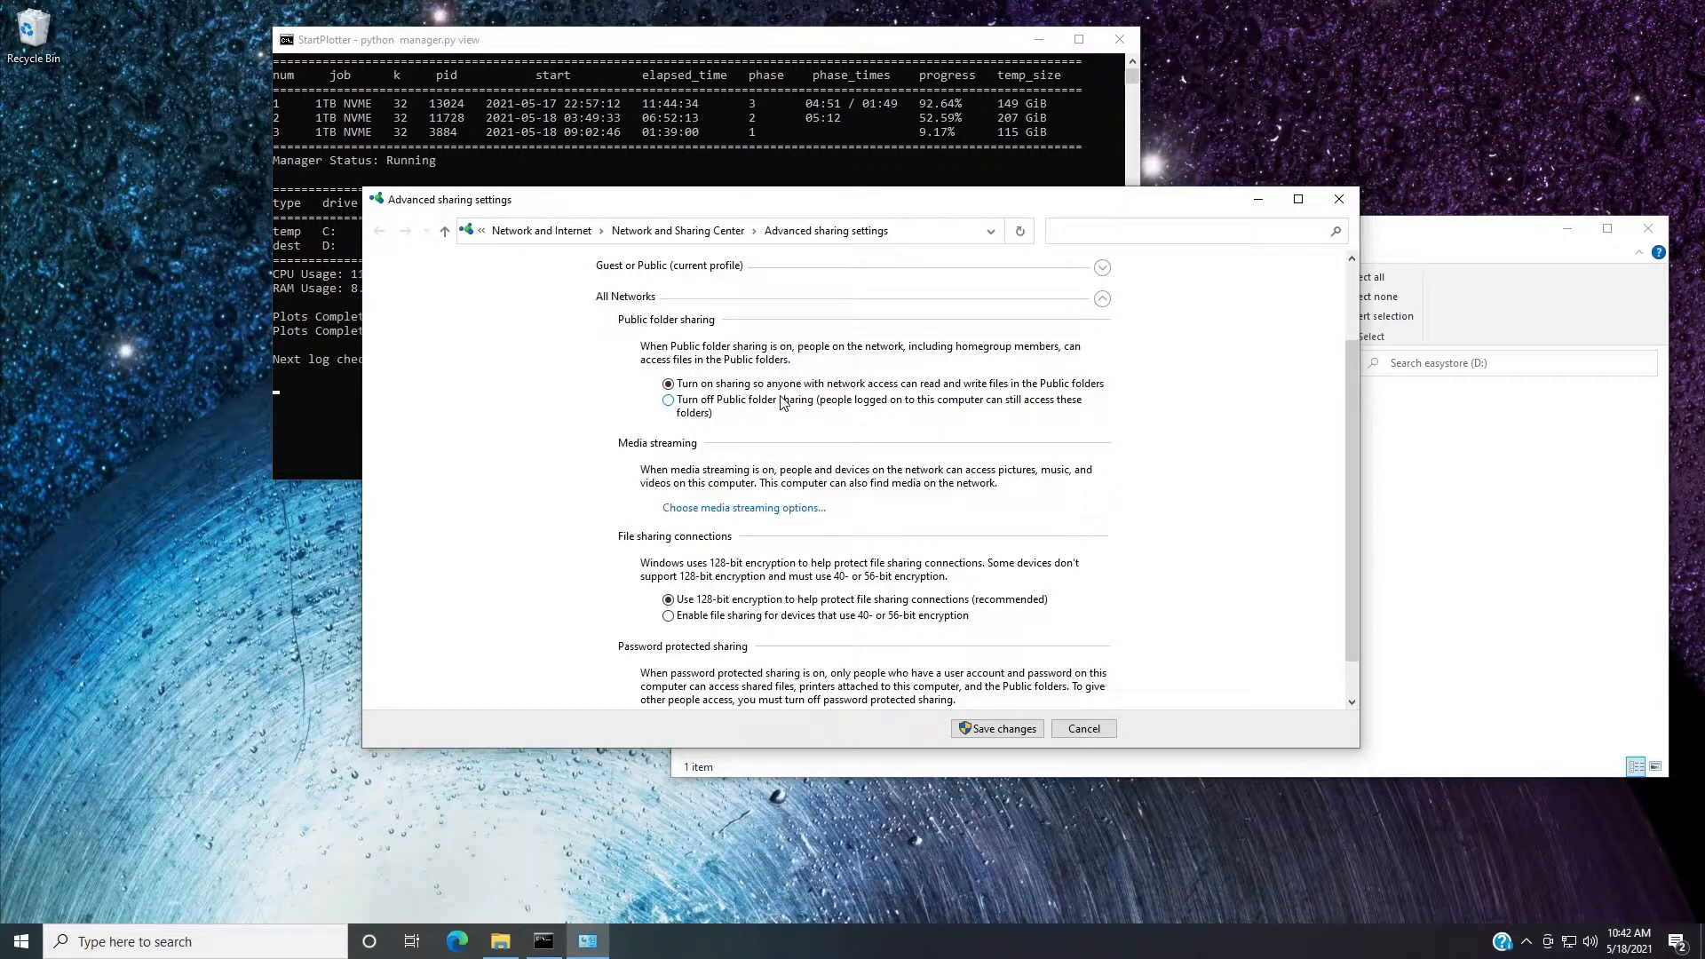
left_click(991, 729)
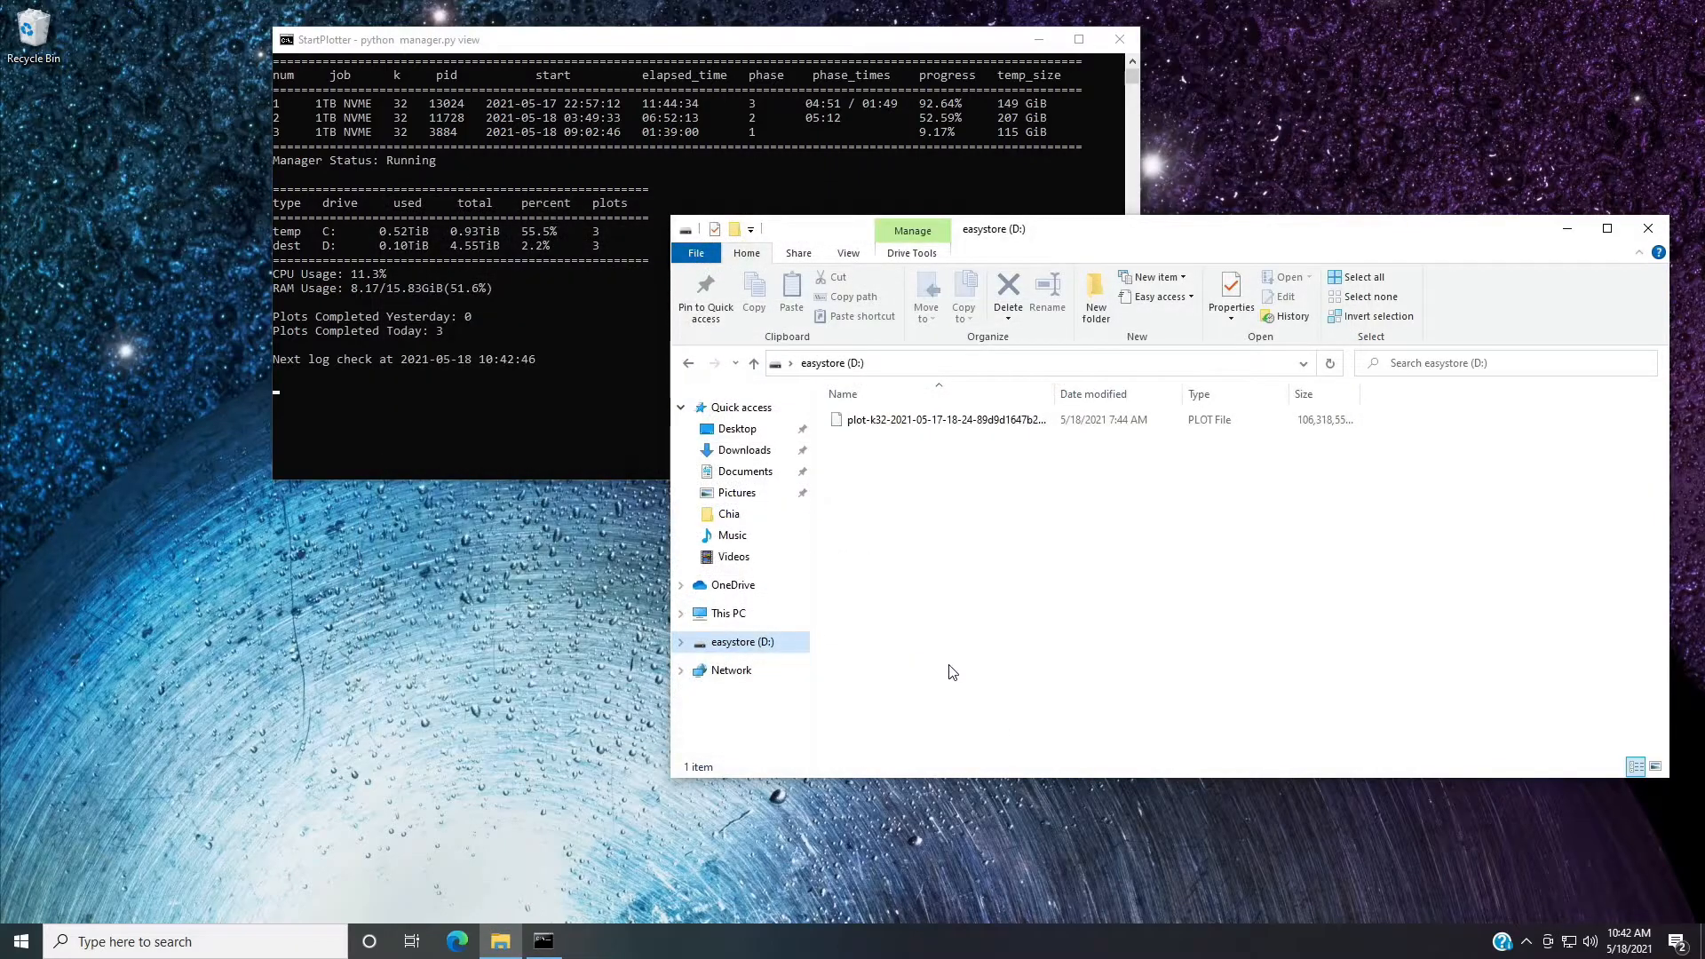
Enable "Share this folder" in the Advanced Sharing properties of the easystore (D:) drive.
right_click(777, 651)
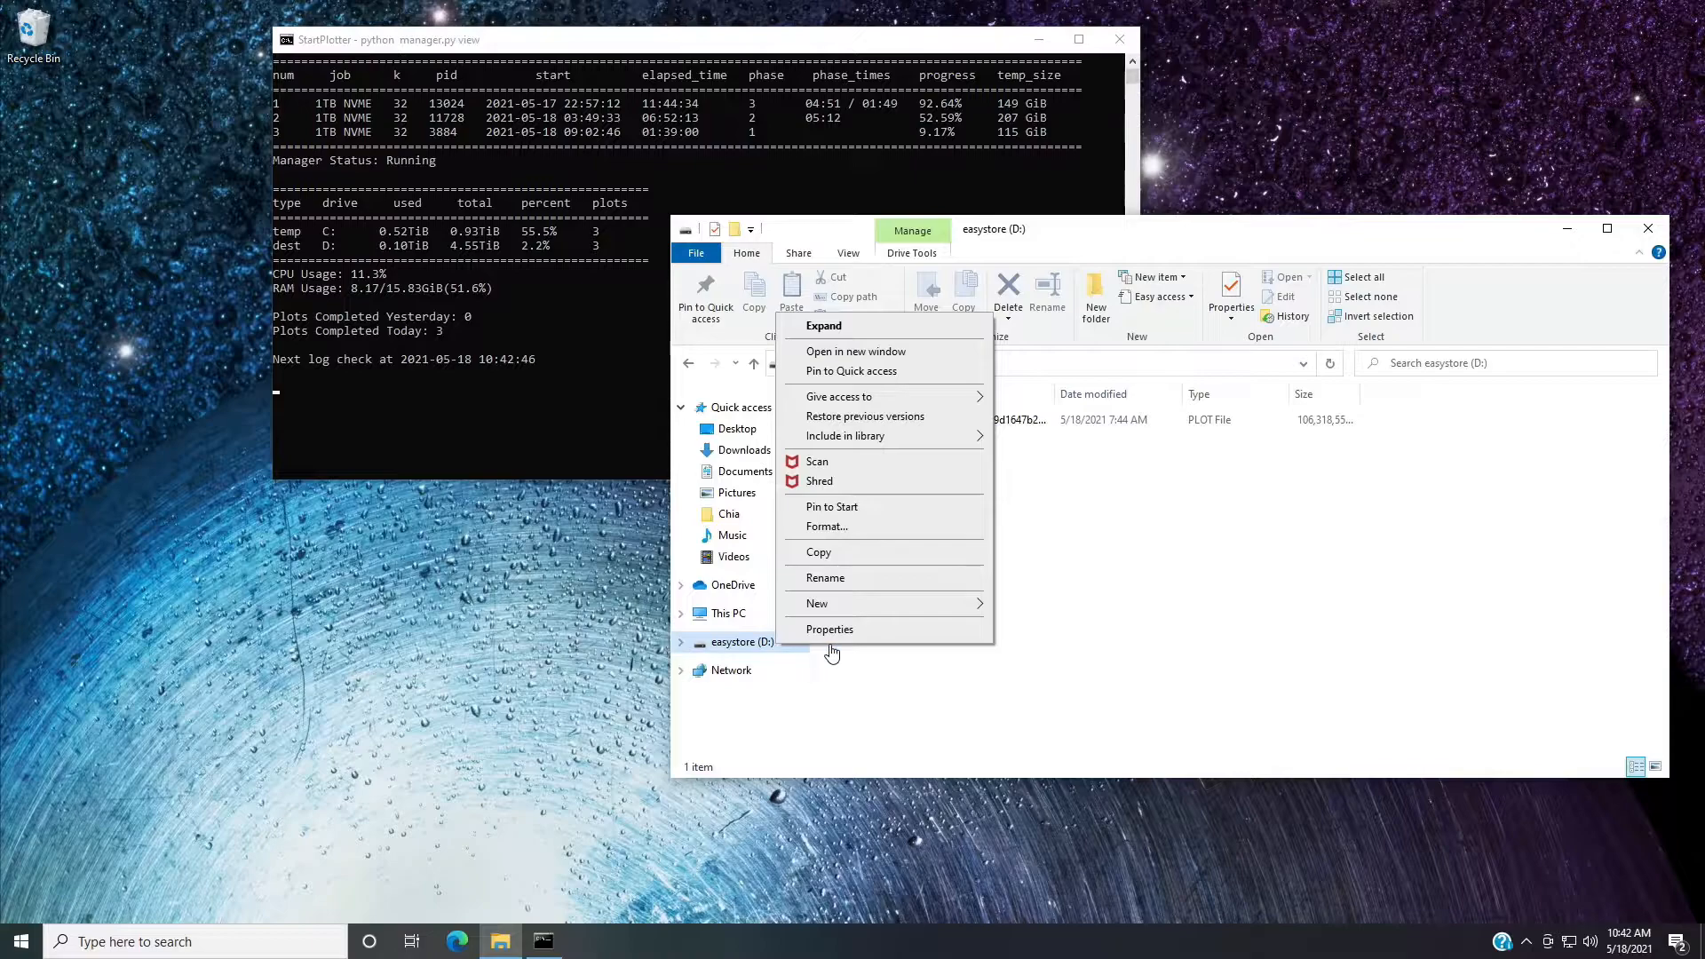
left_click(829, 629)
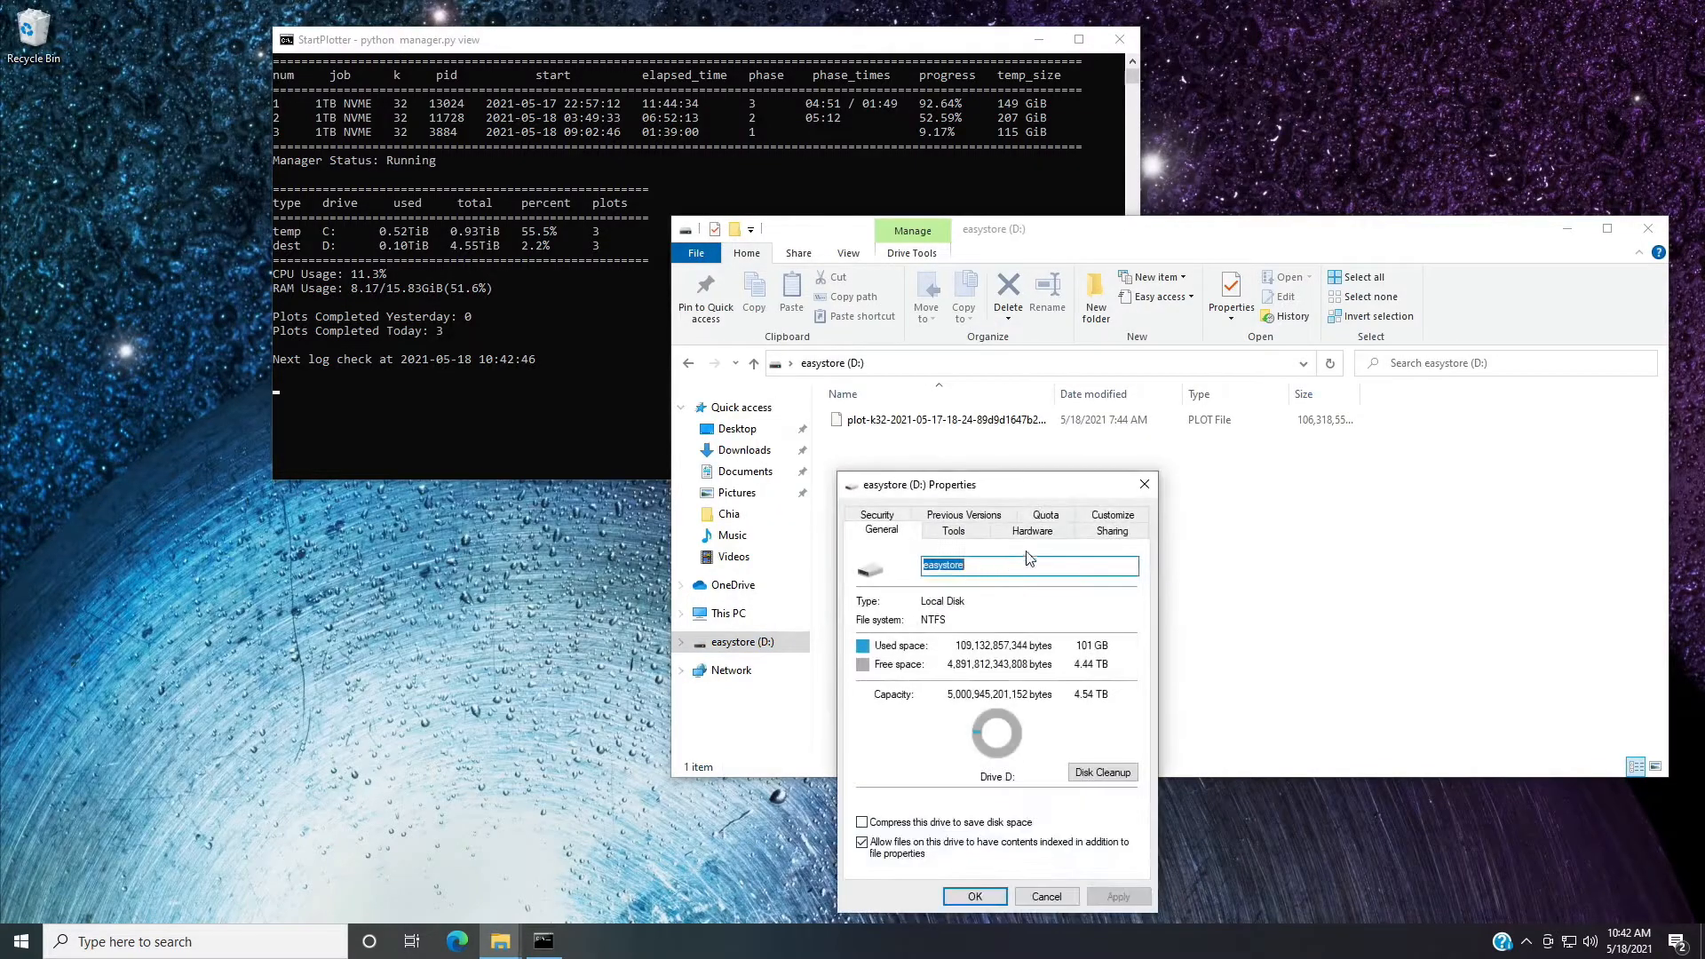
left_click(1106, 533)
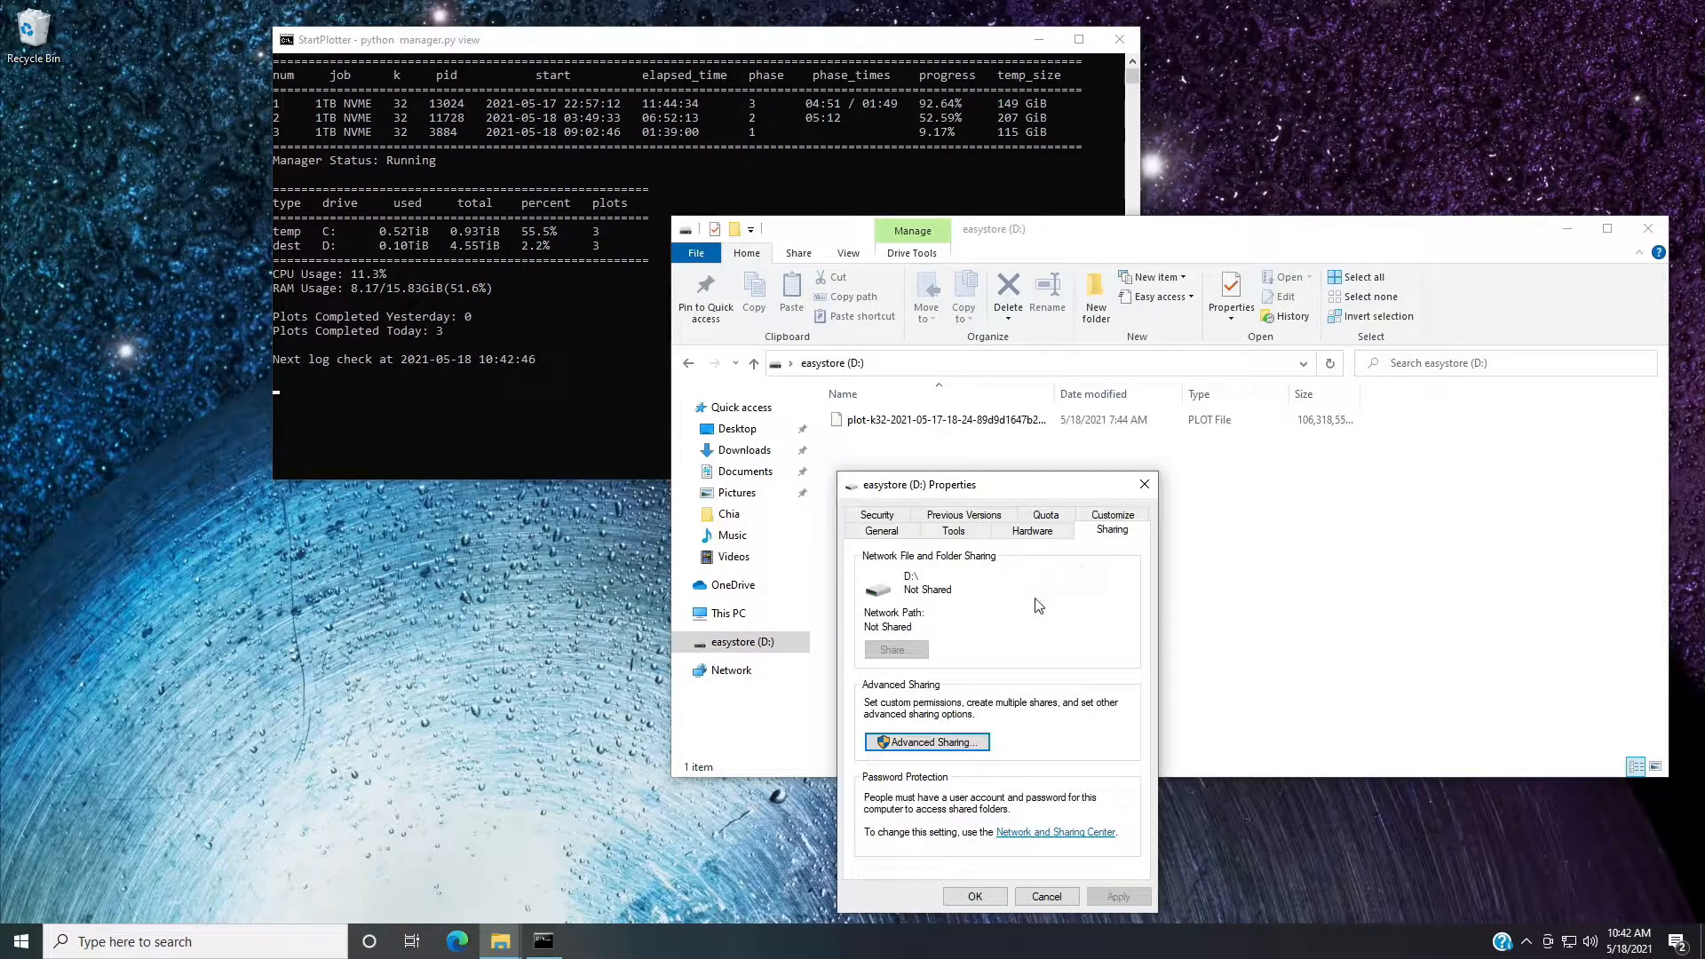
left_click_drag(1015, 480, 1095, 364)
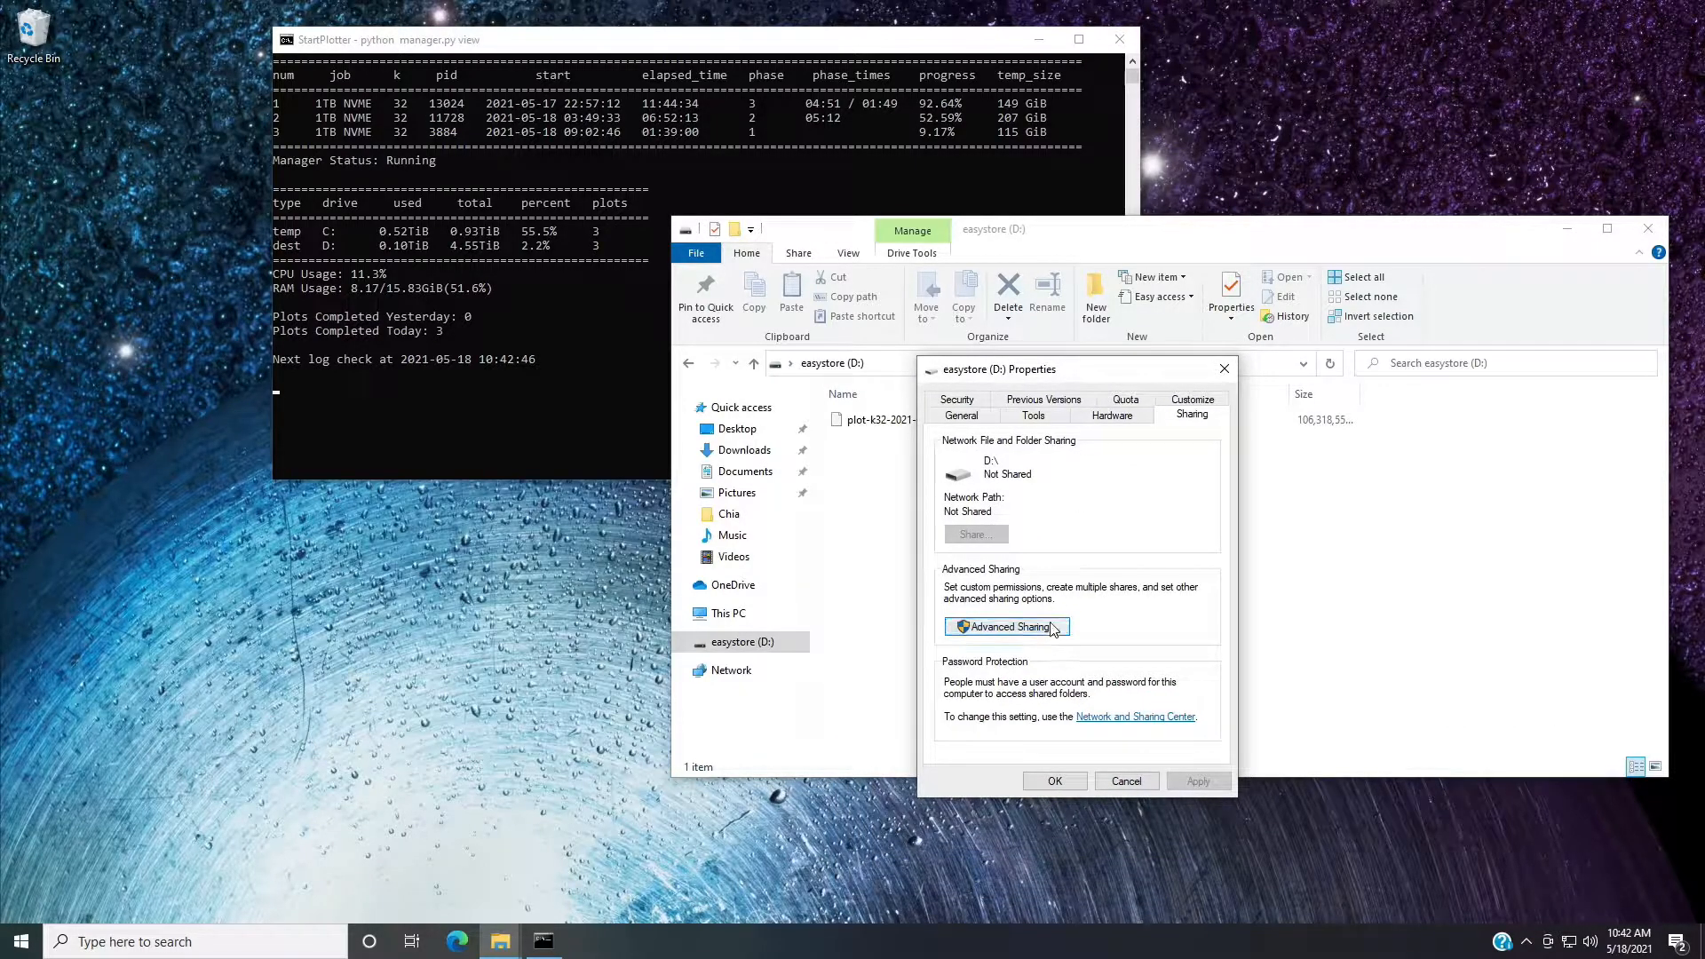
left_click(1007, 627)
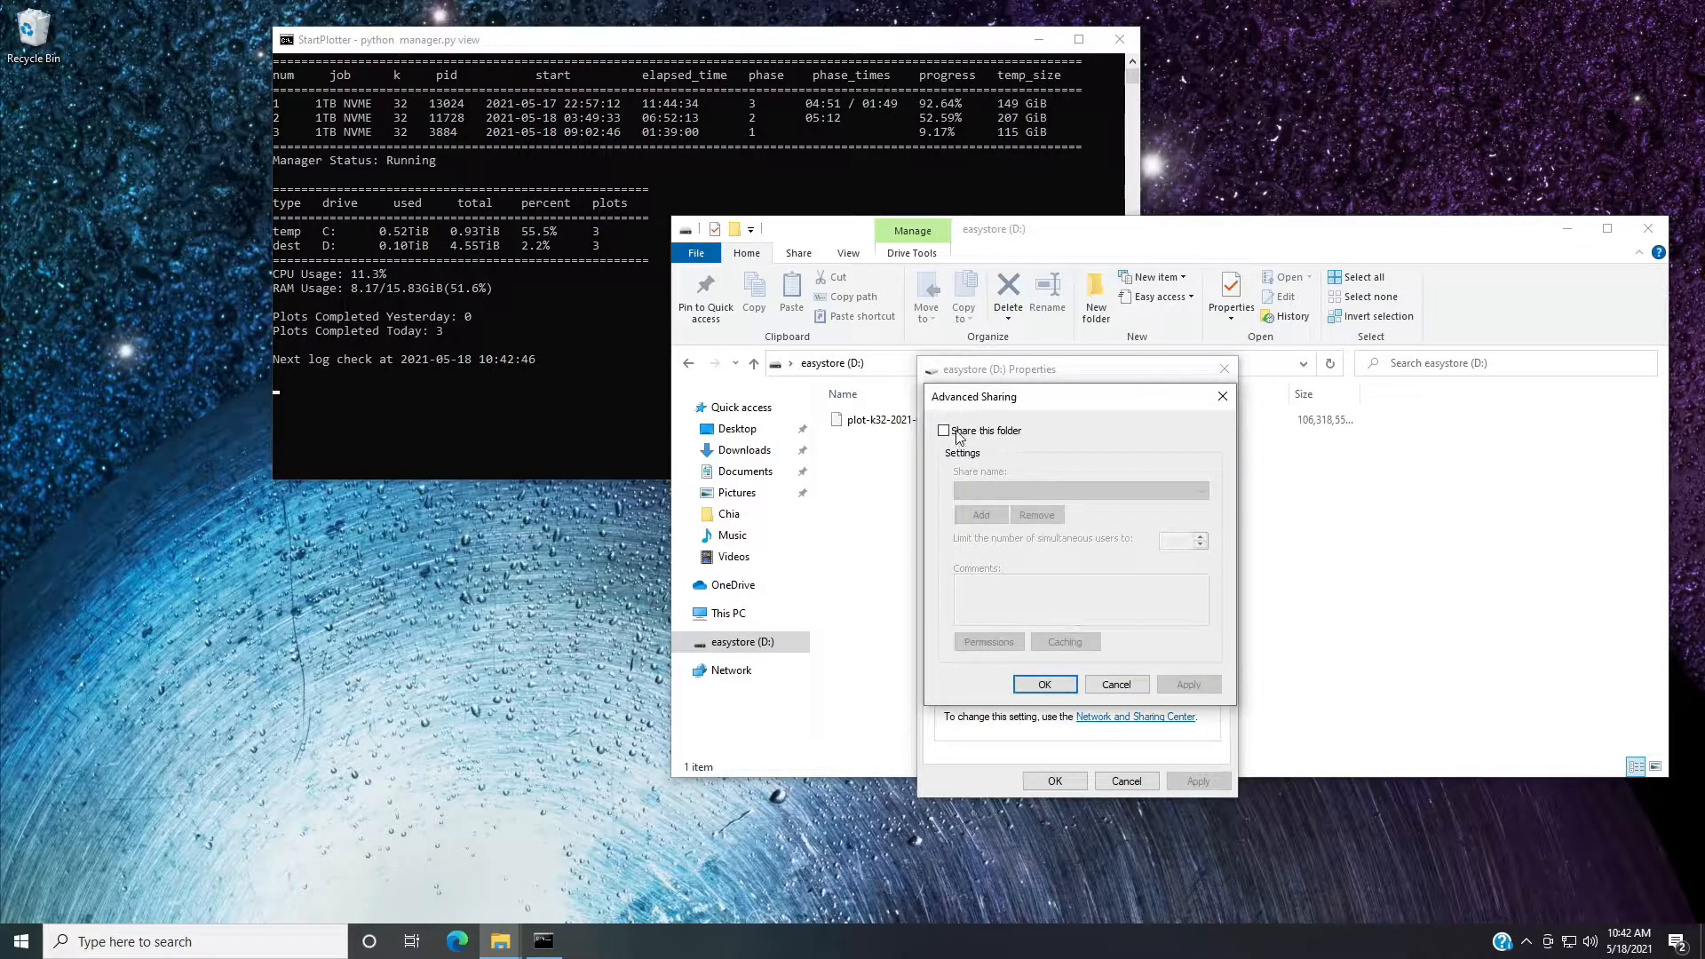
left_click(957, 433)
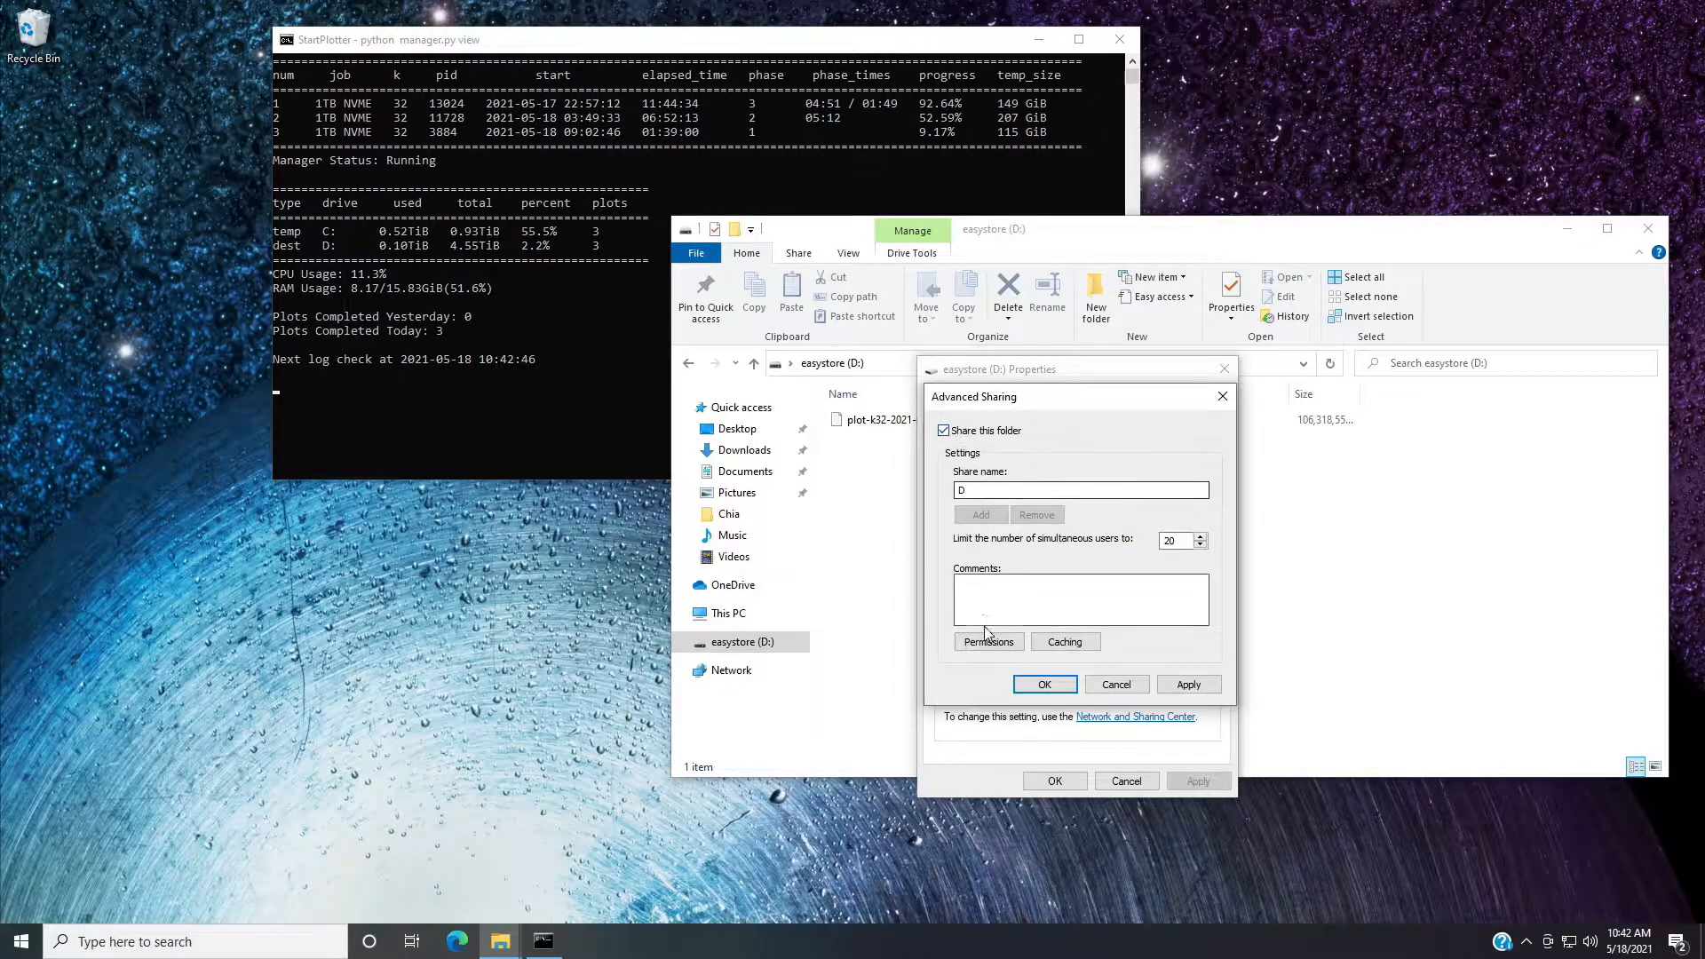
Allow Everyone Full Control in the D share's permissions, apply the sharing settings and close the drive's properties.
left_click(988, 644)
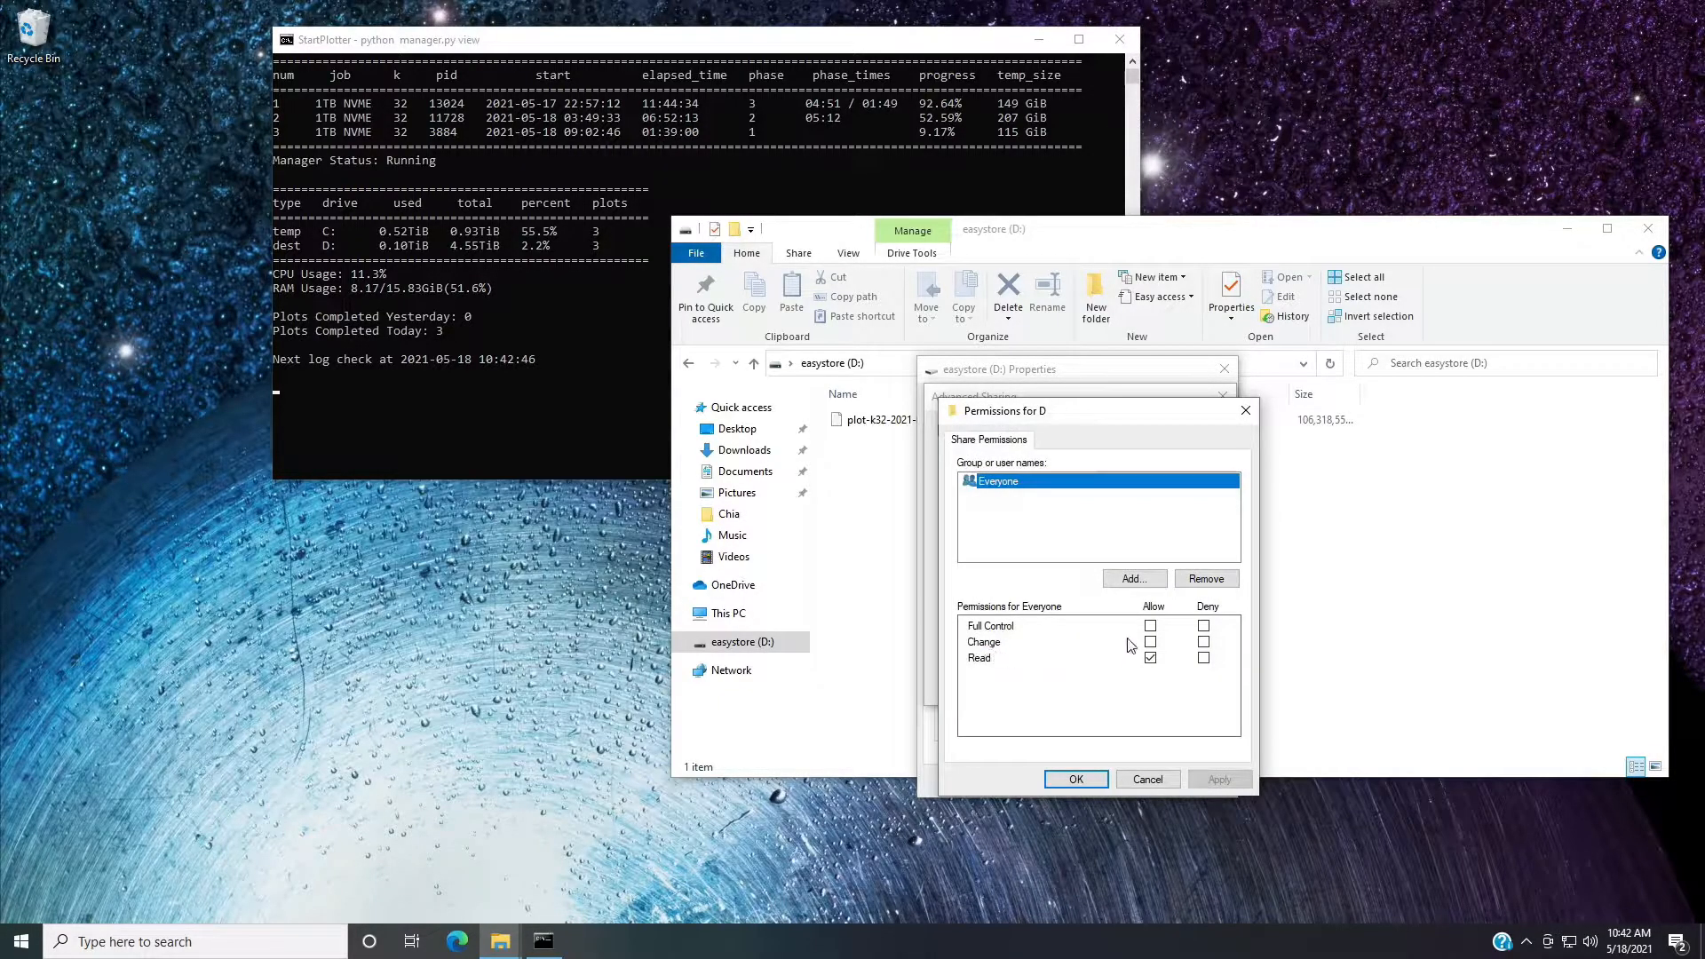
left_click(1145, 626)
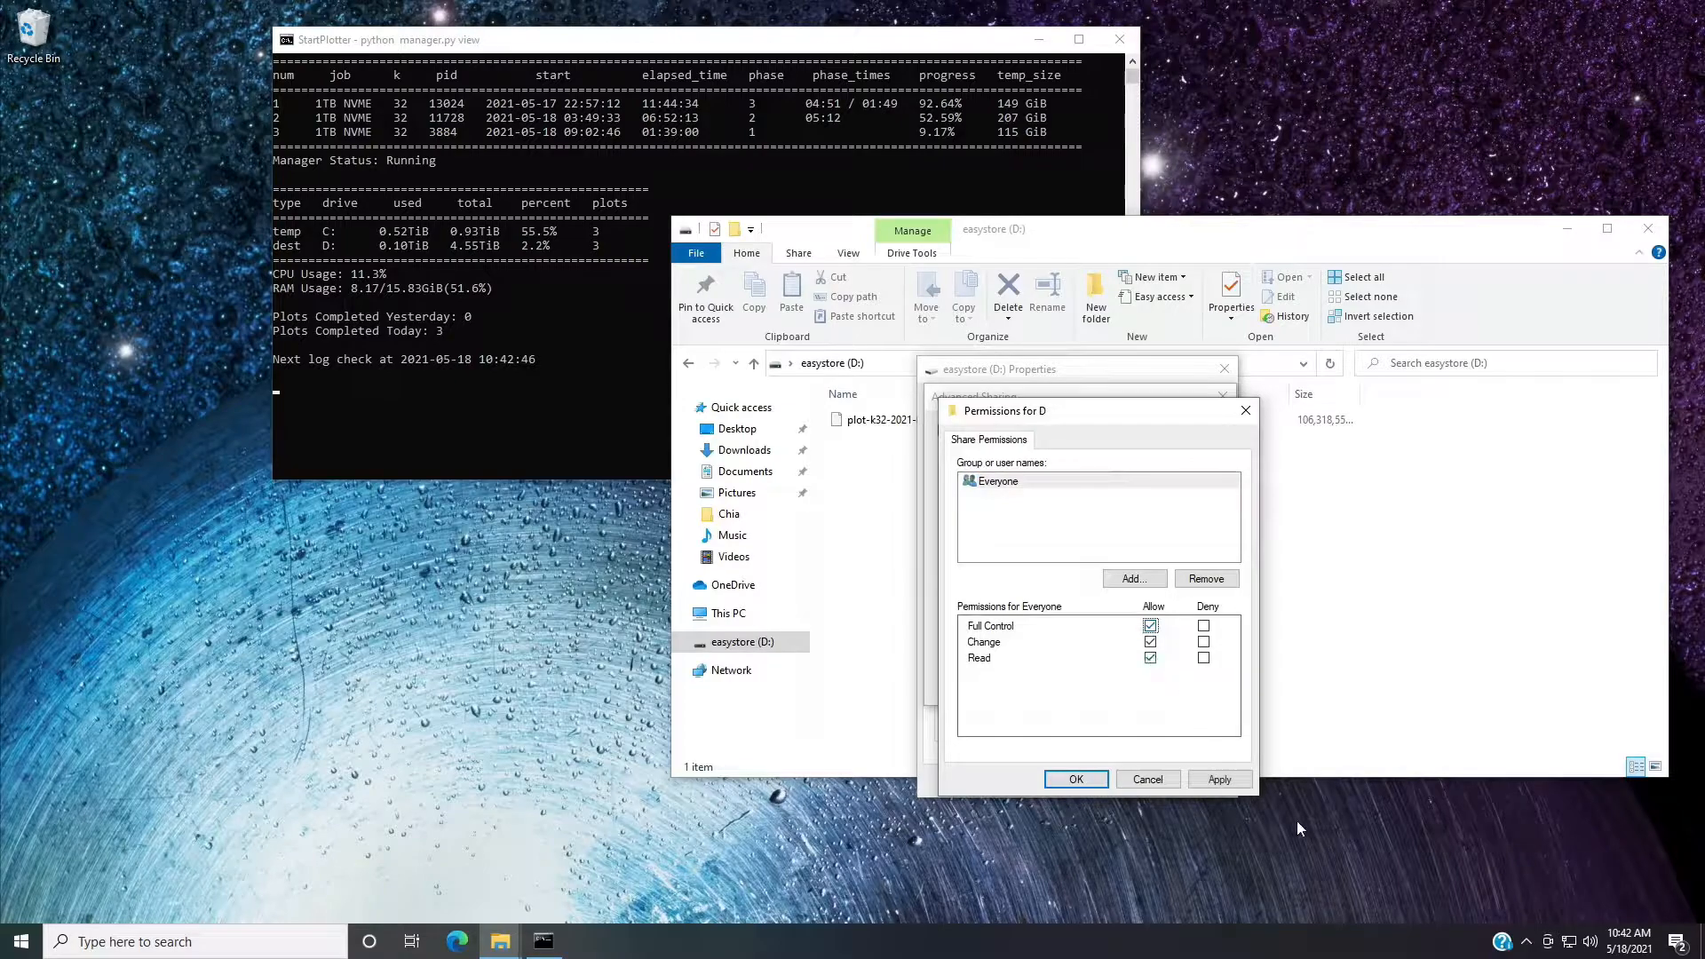
left_click(1234, 784)
left_click(1075, 779)
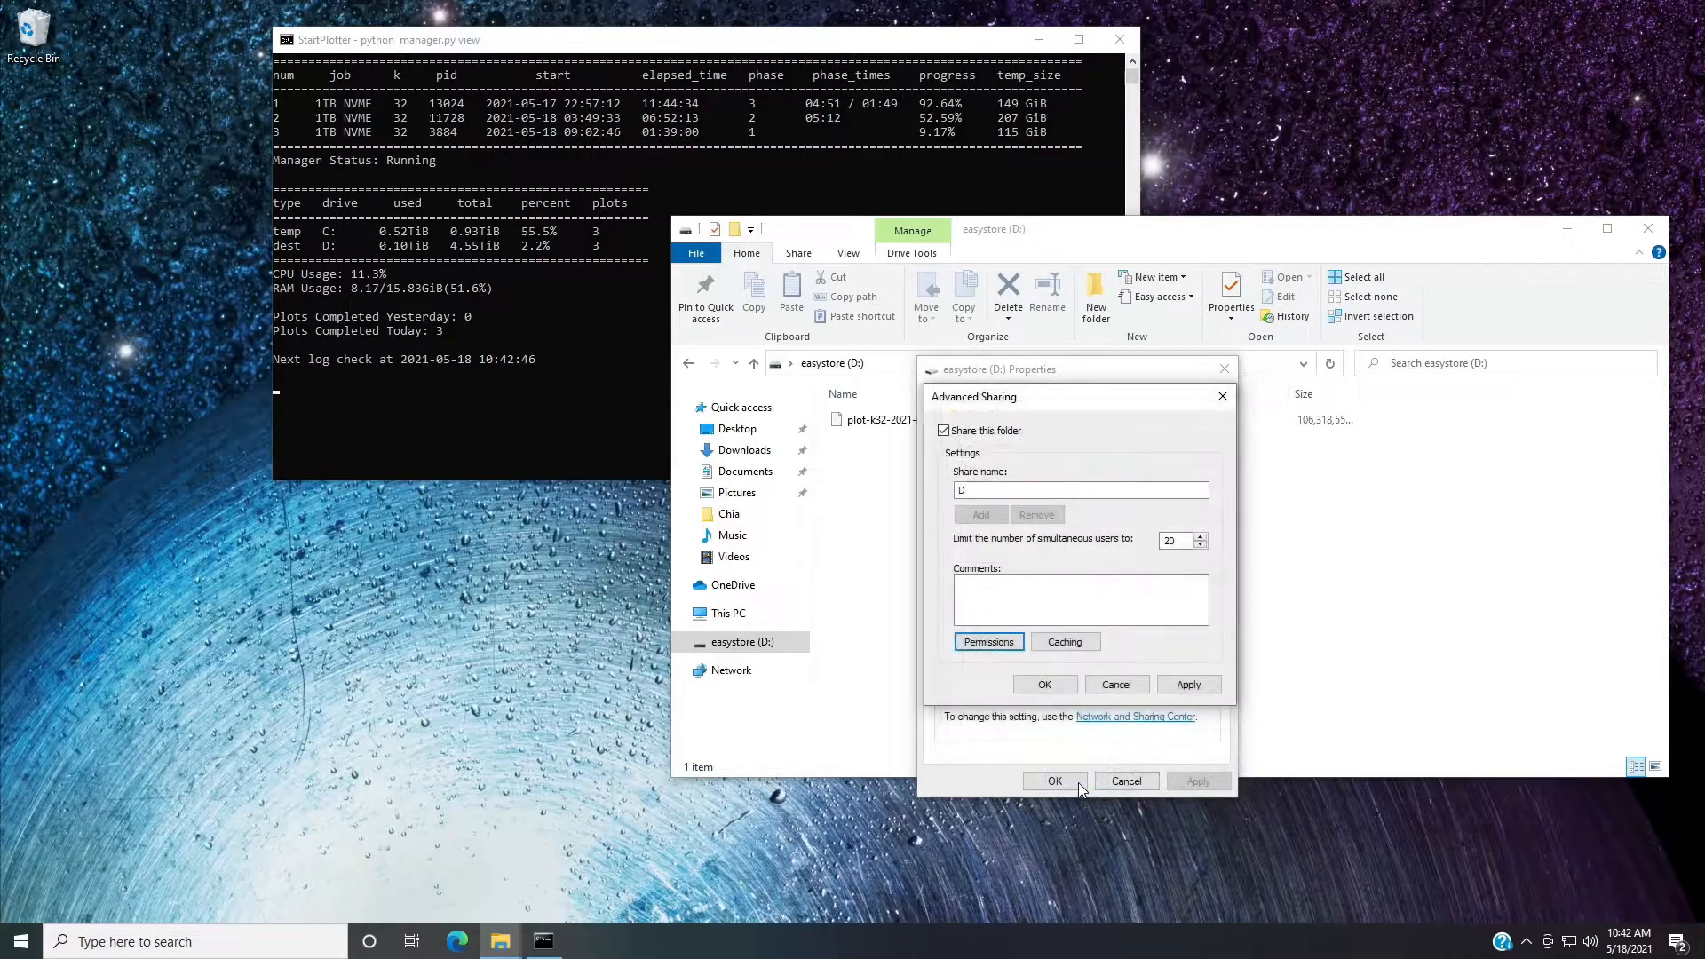
key("Return")
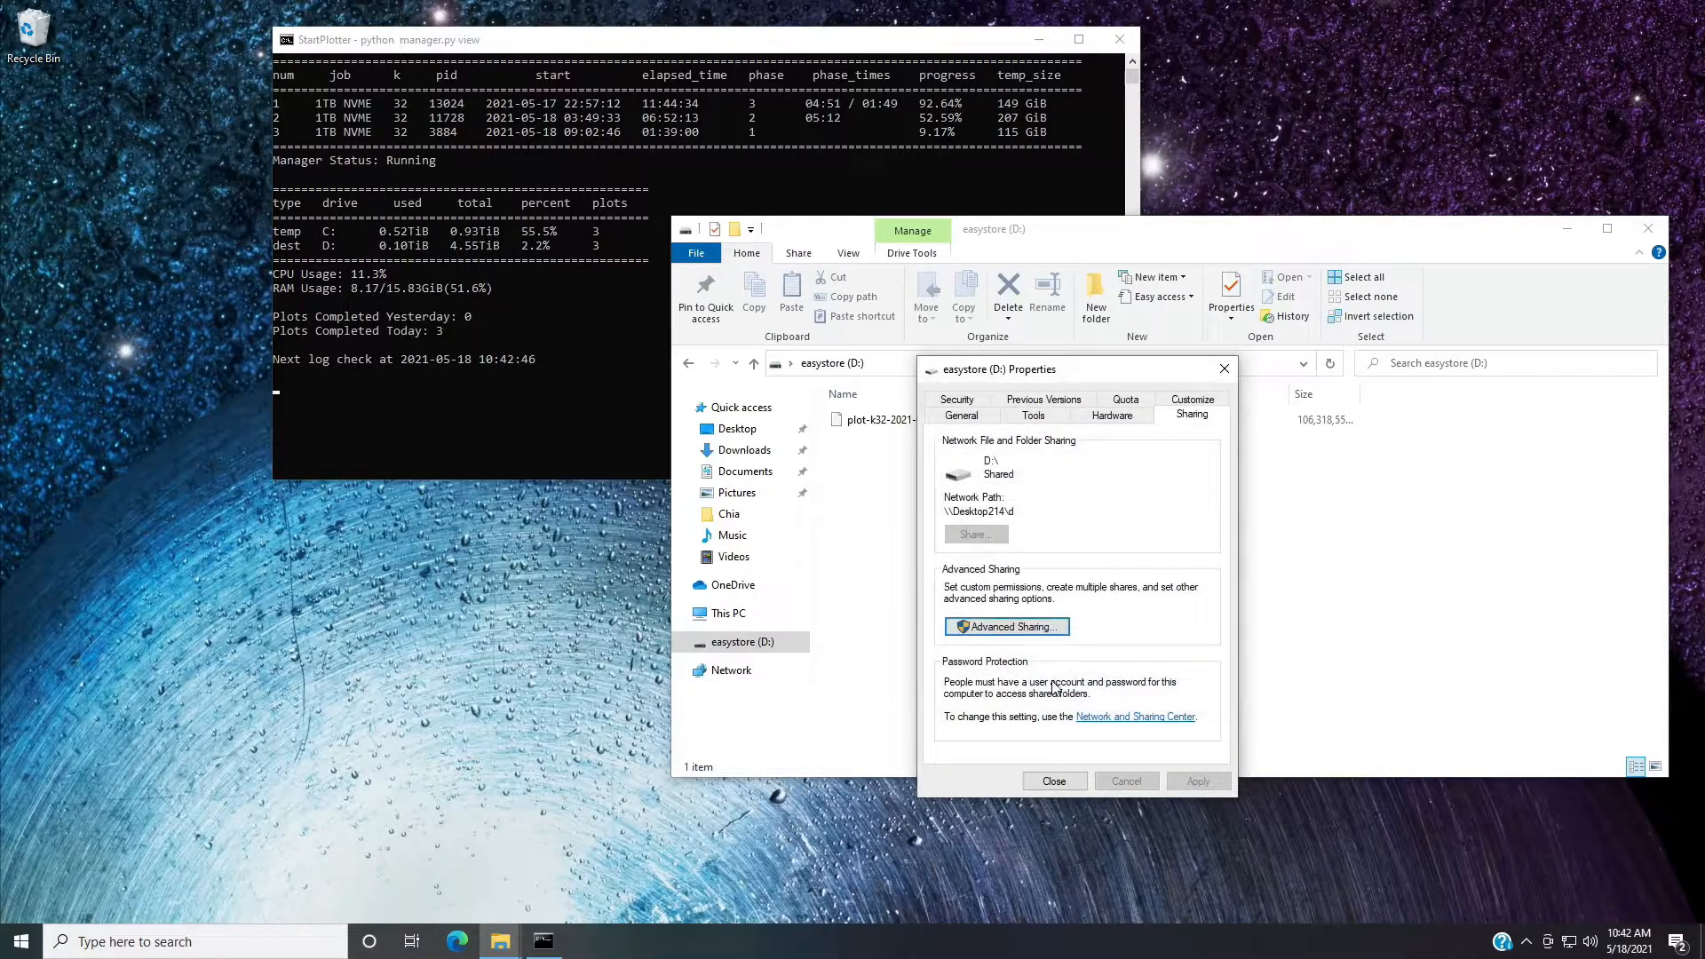
left_click(1057, 780)
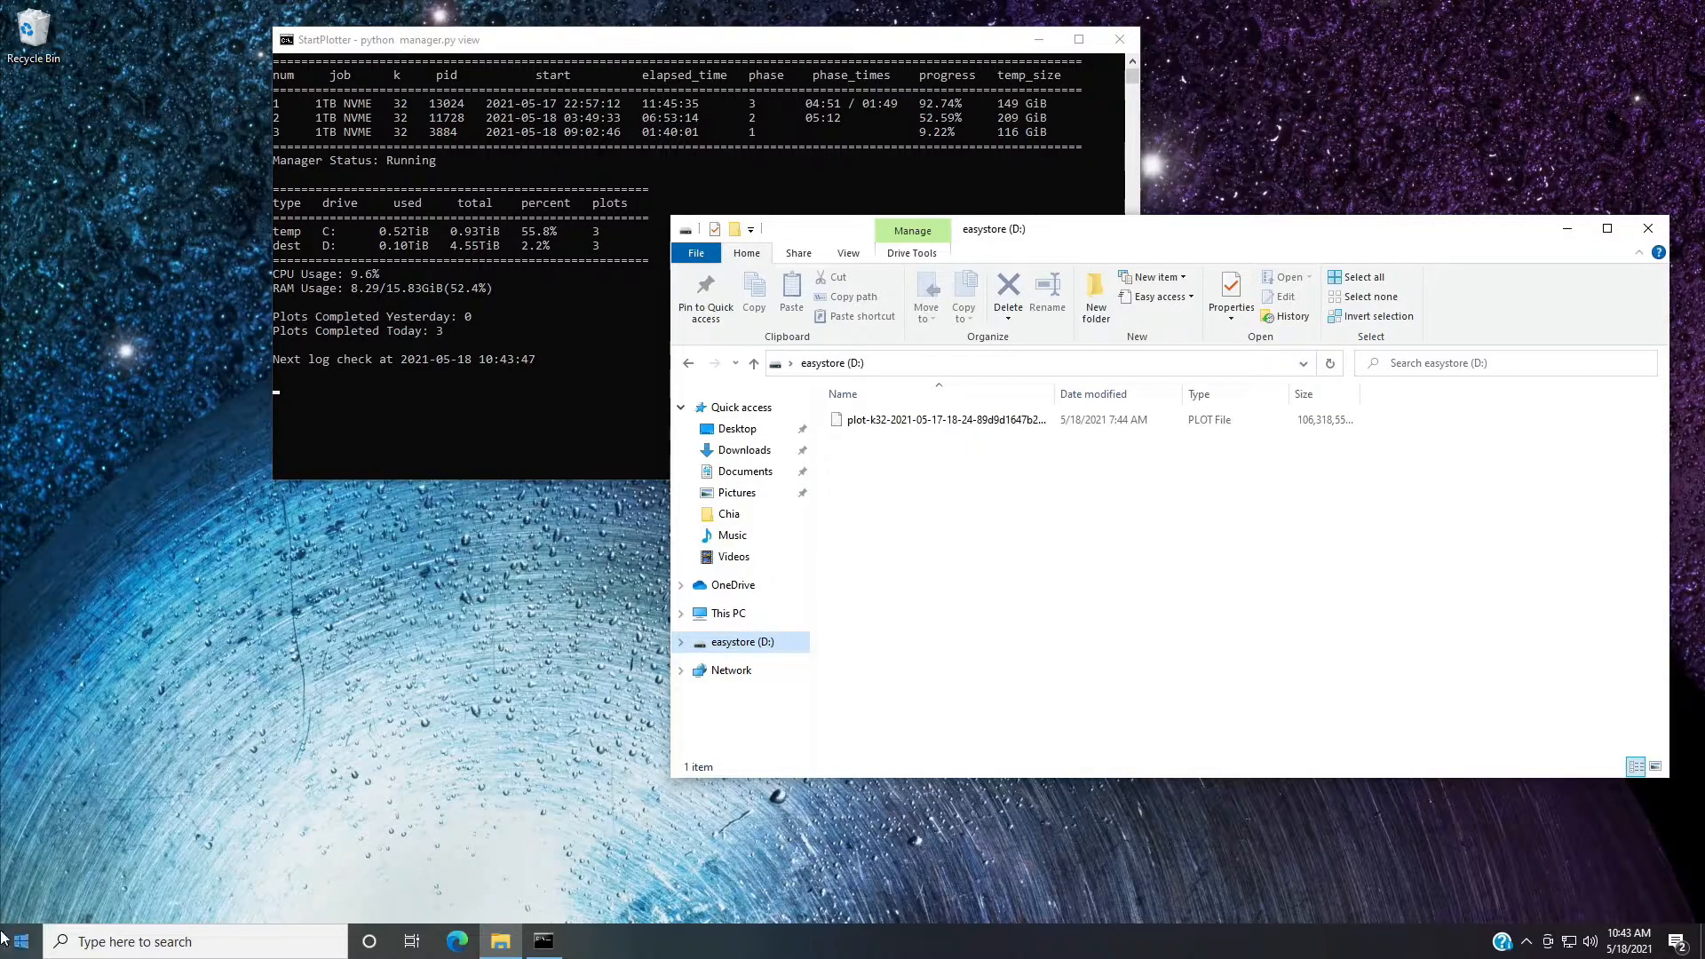
Run ipconfig in a new Command Prompt and look up the Ethernet adapter's IPv4 address.
left_click(226, 944)
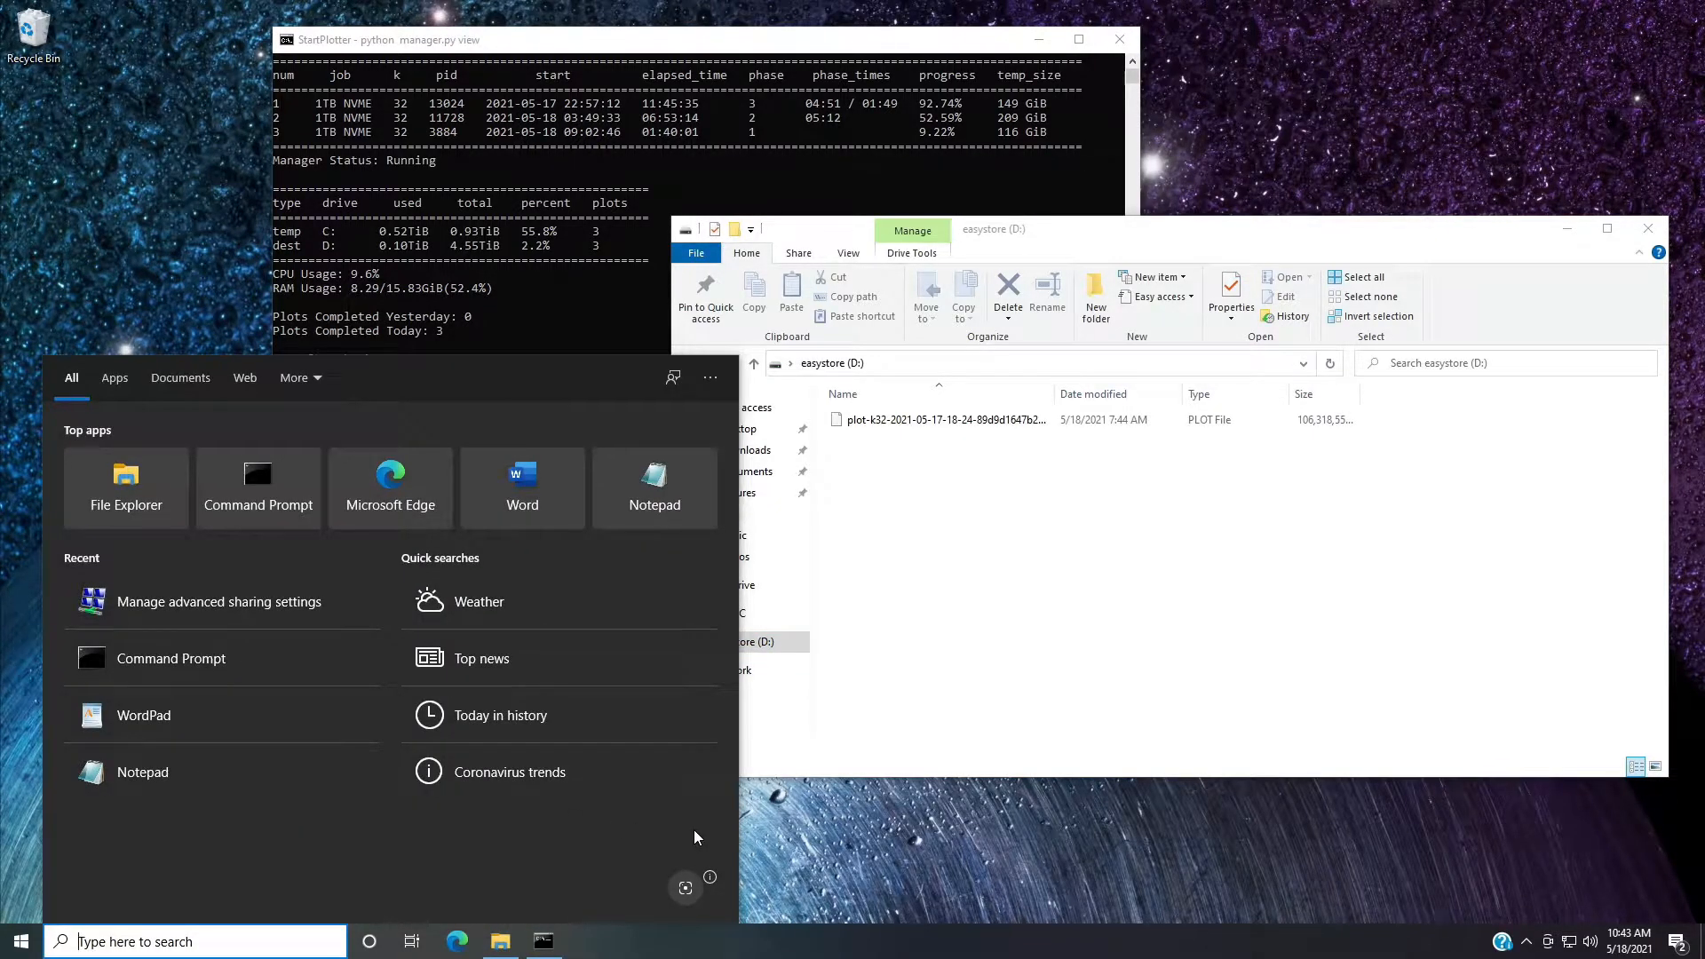
left_click(219, 669)
type("ip")
type("config")
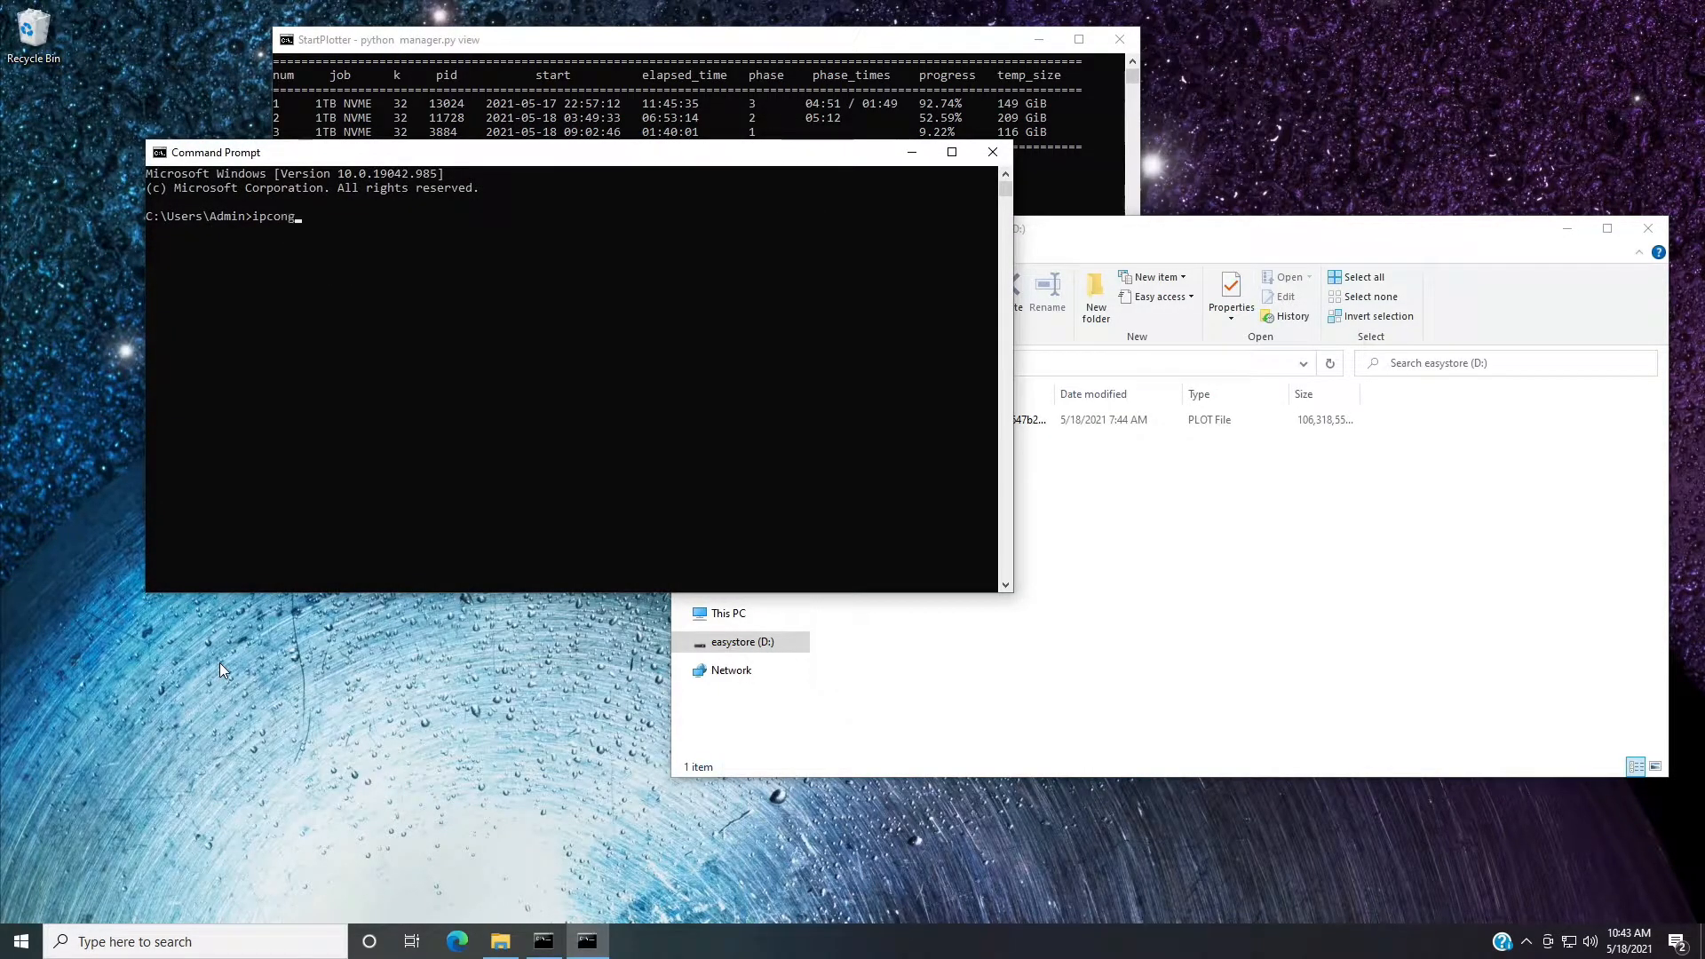
key("Return")
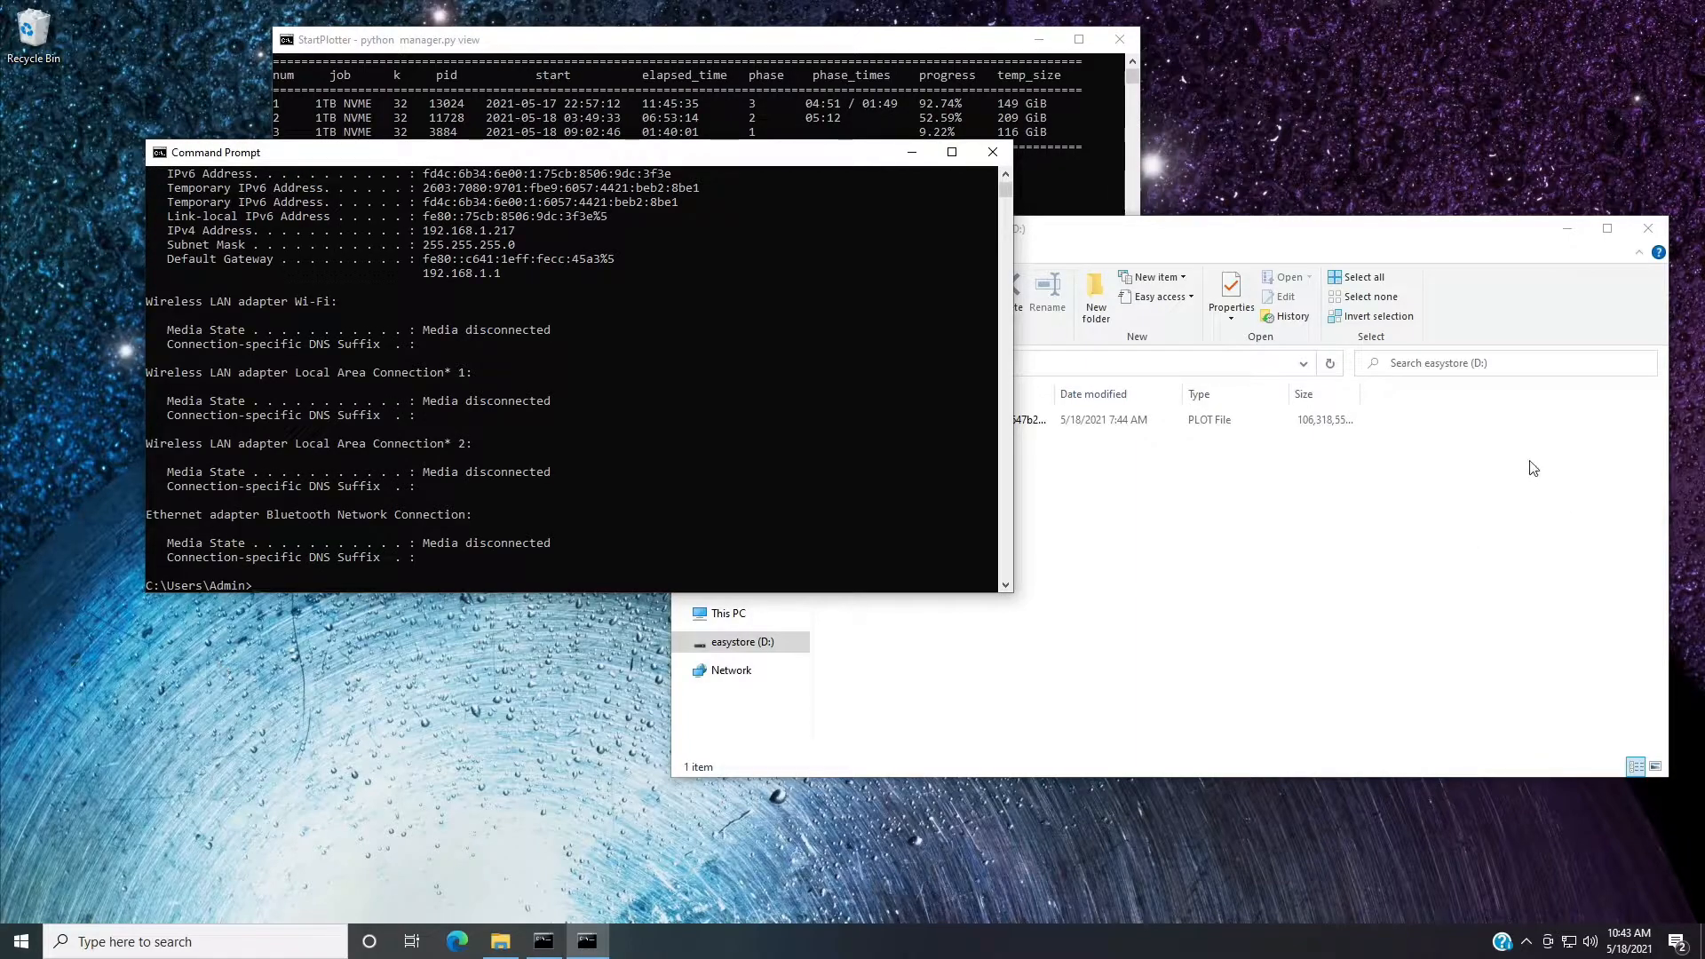
scroll(818, 530, "up", 2)
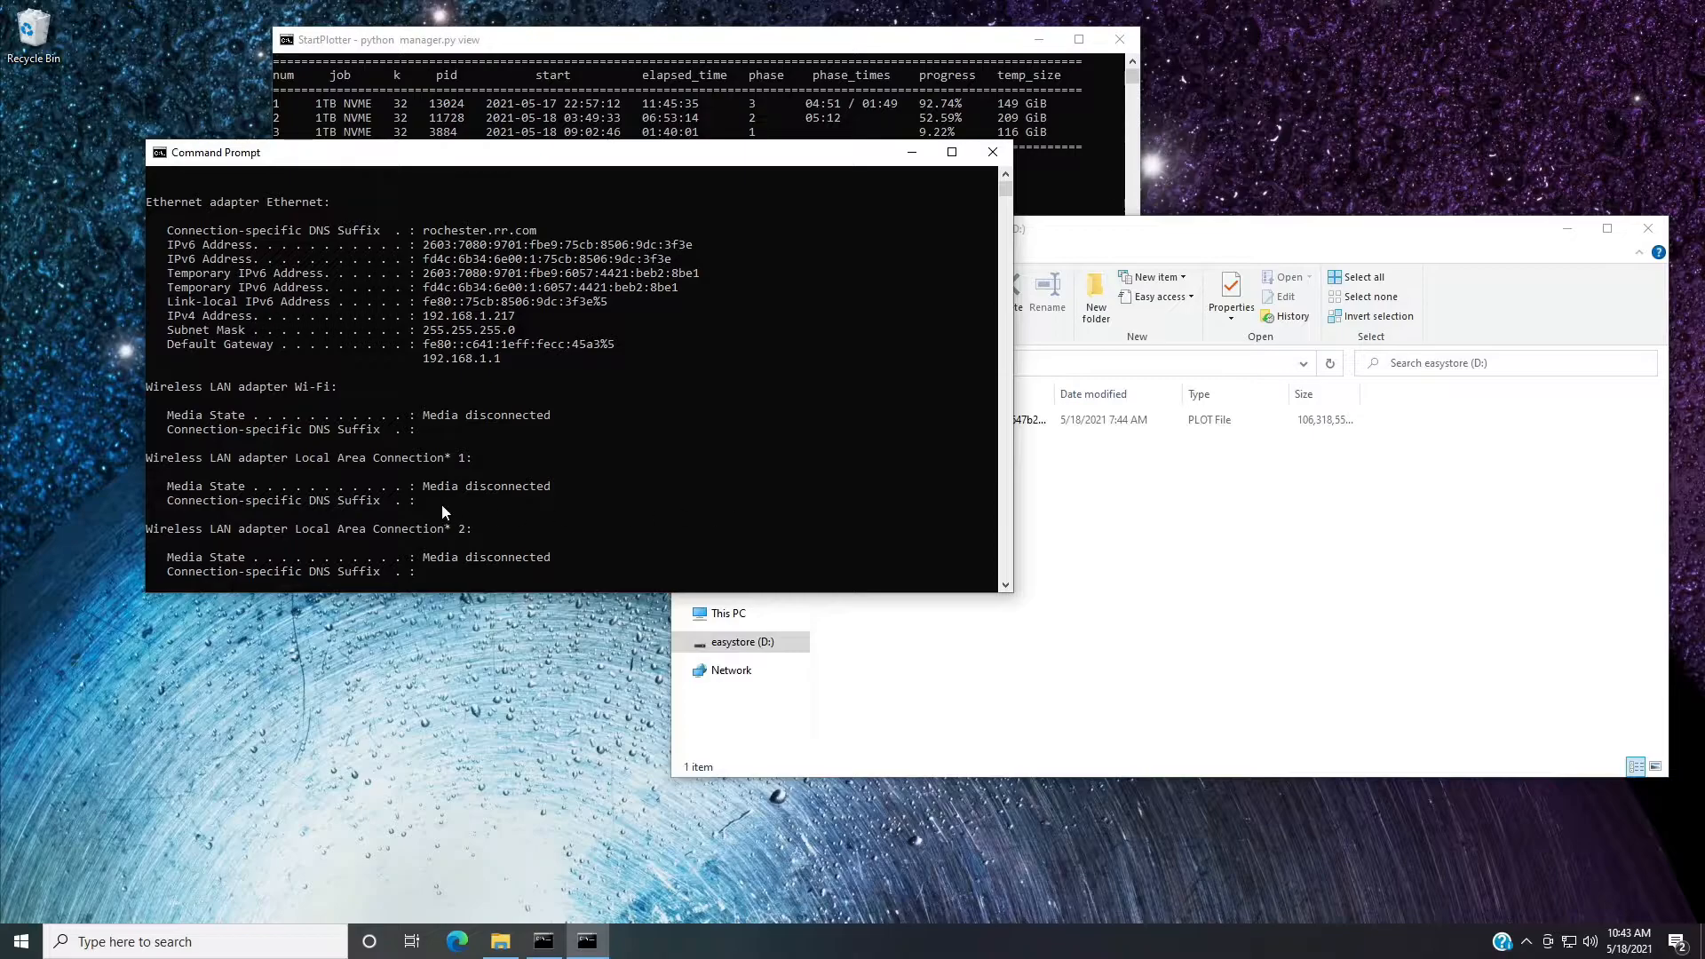
scroll(260, 304, "down", 3)
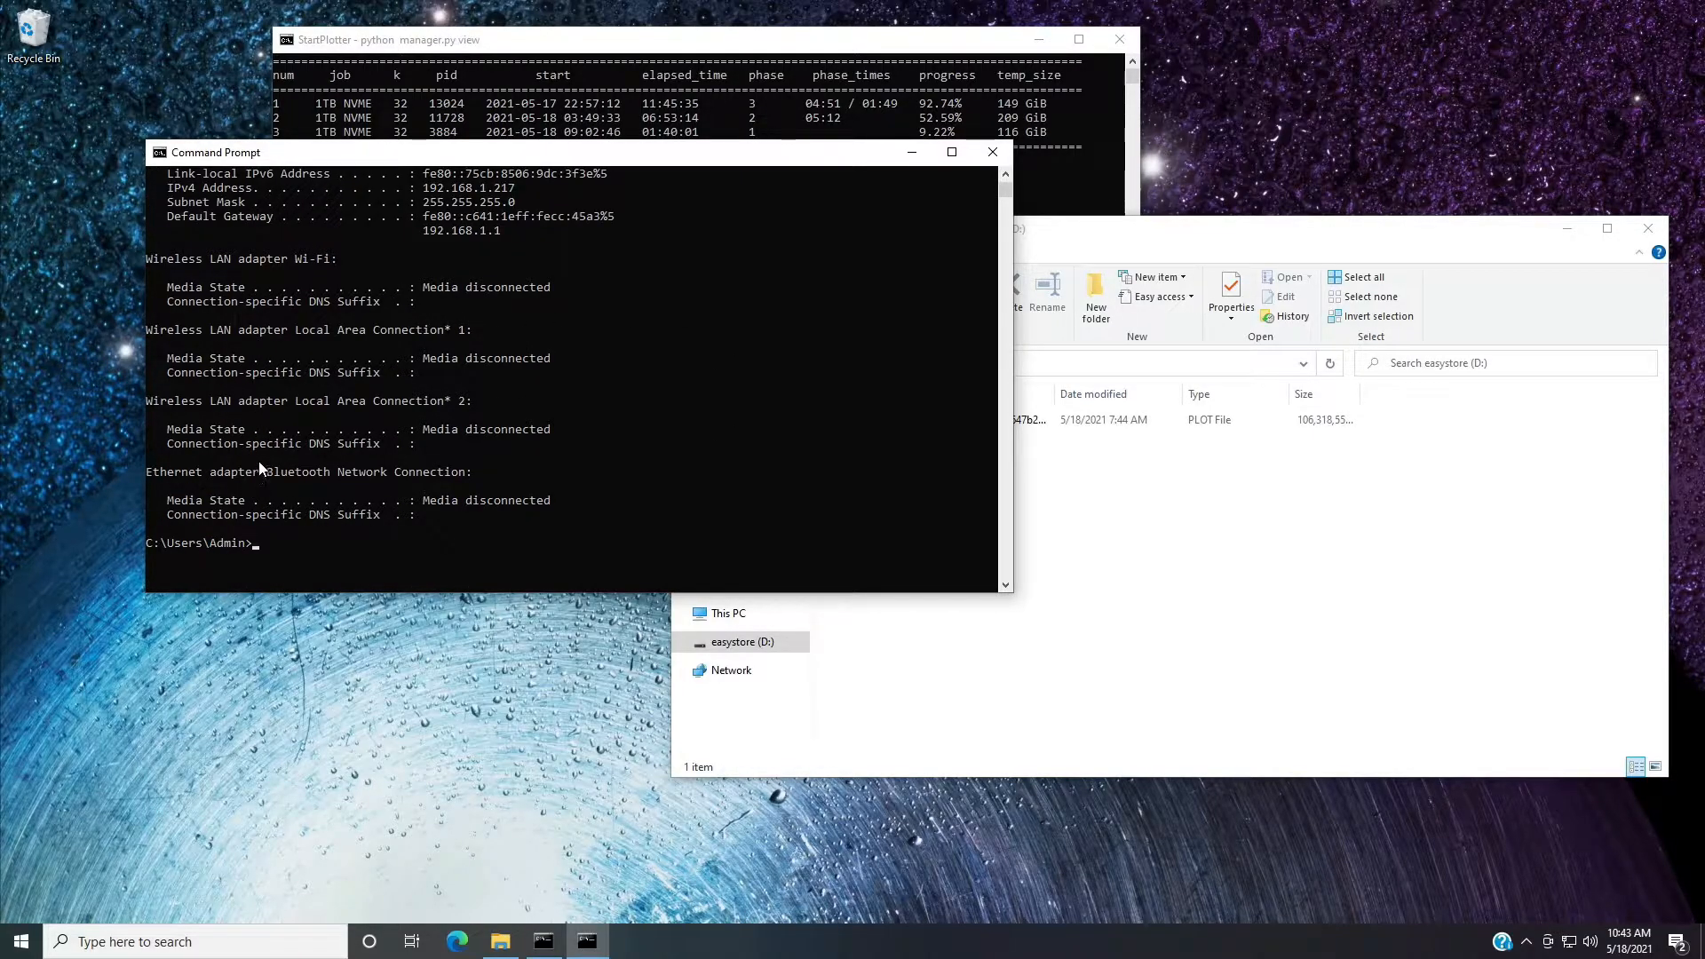
scroll(263, 445, "up", 1)
scroll(261, 382, "up", 1)
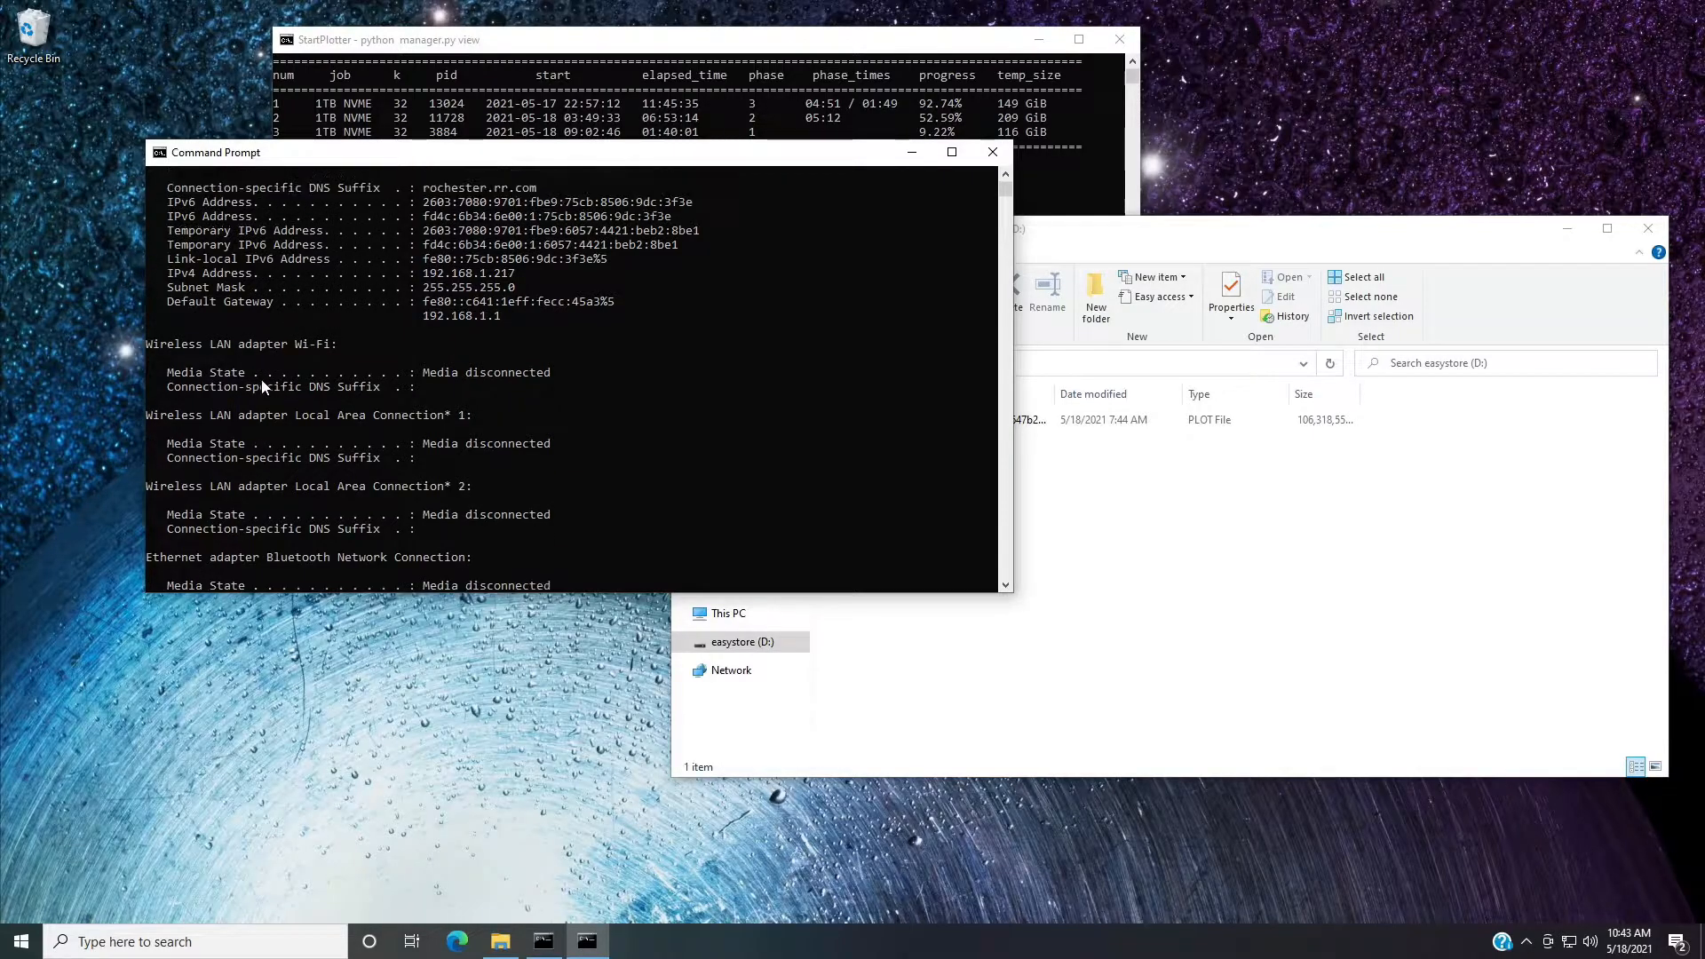
scroll(260, 378, "up", 2)
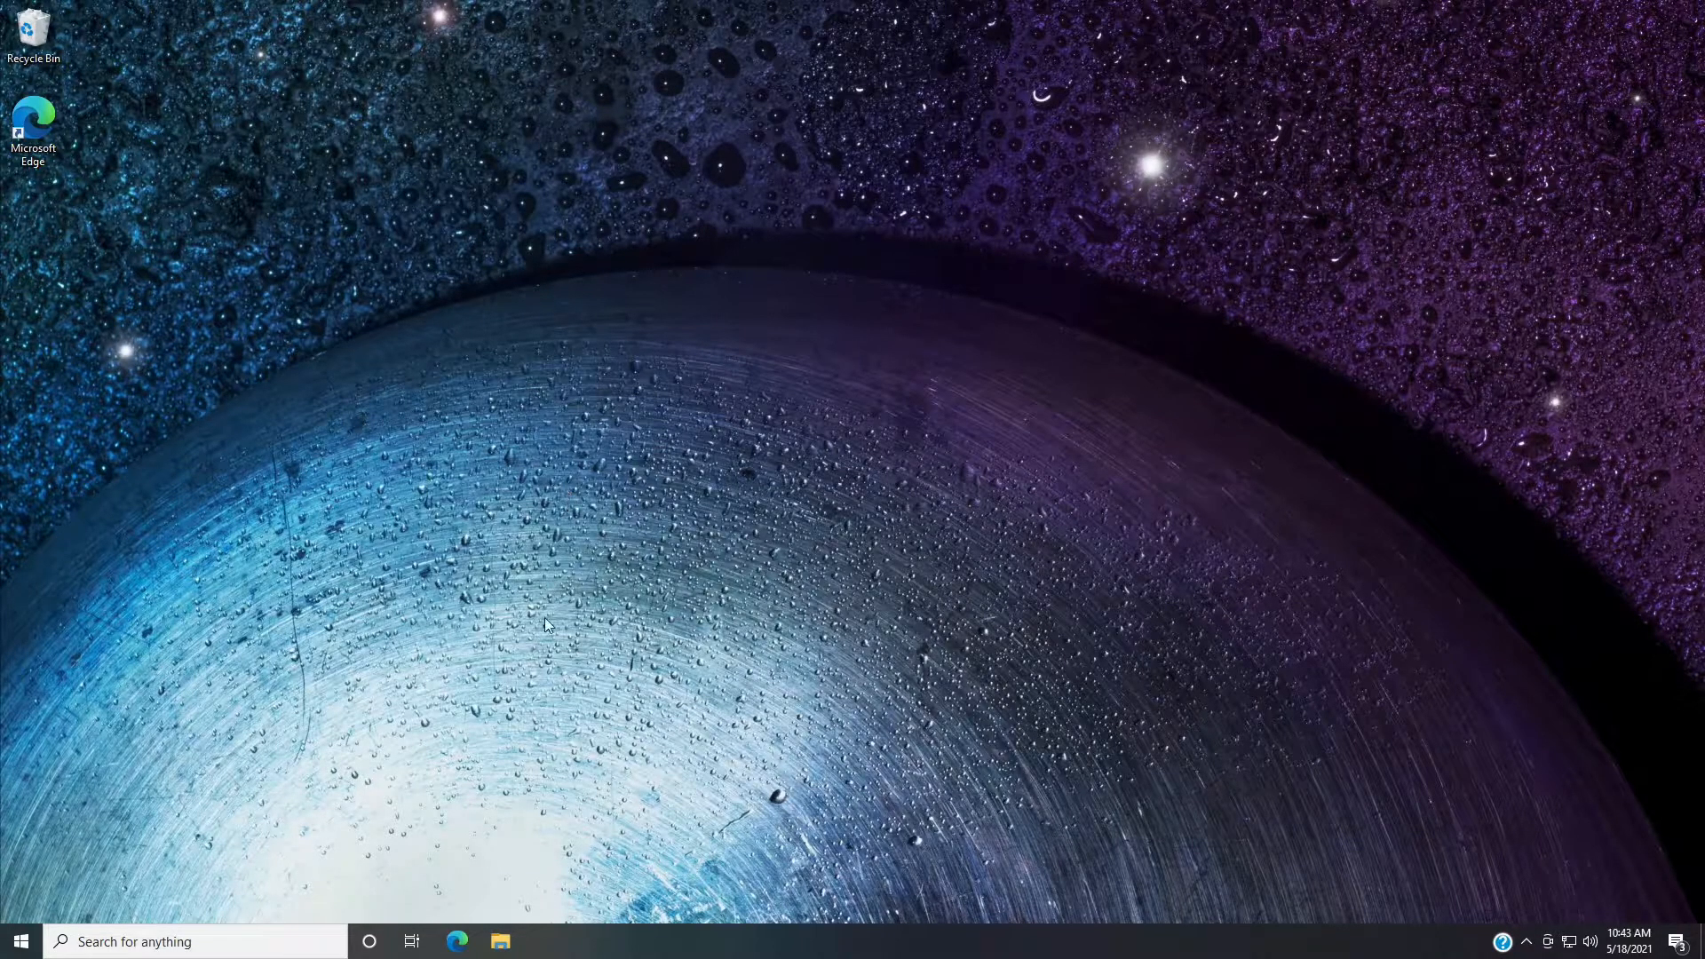
On the other computer, browse to \\192.168.1.217 in File Explorer and select the shared folder d.
left_click(501, 943)
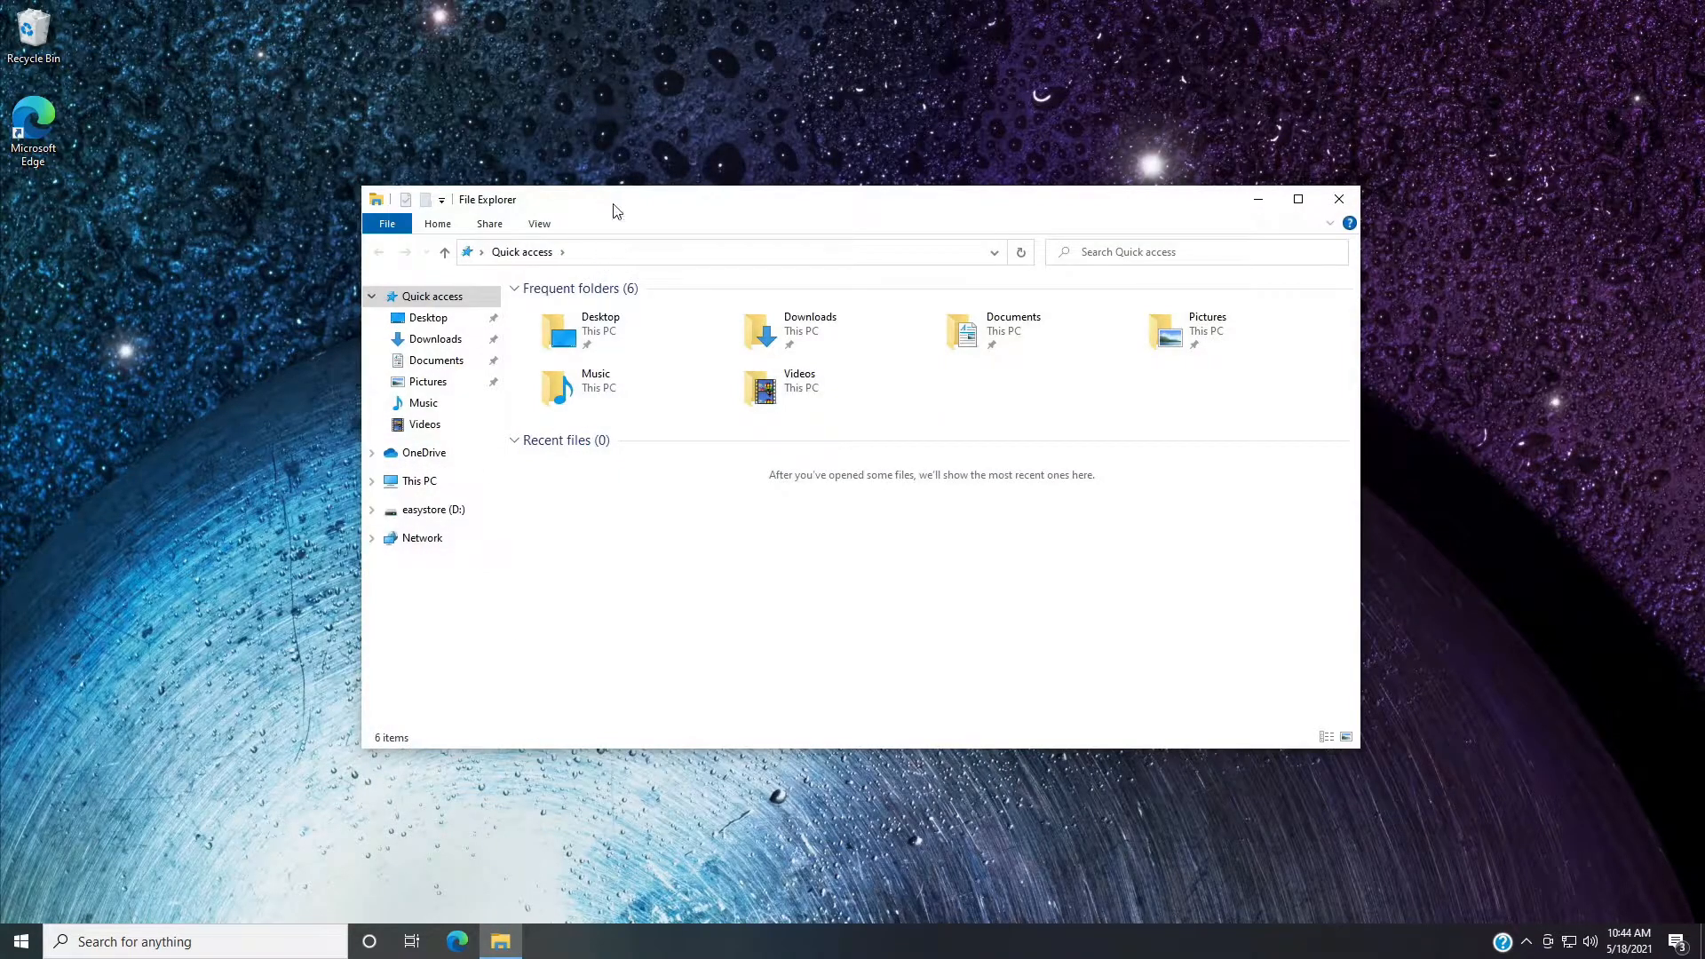
left_click(648, 252)
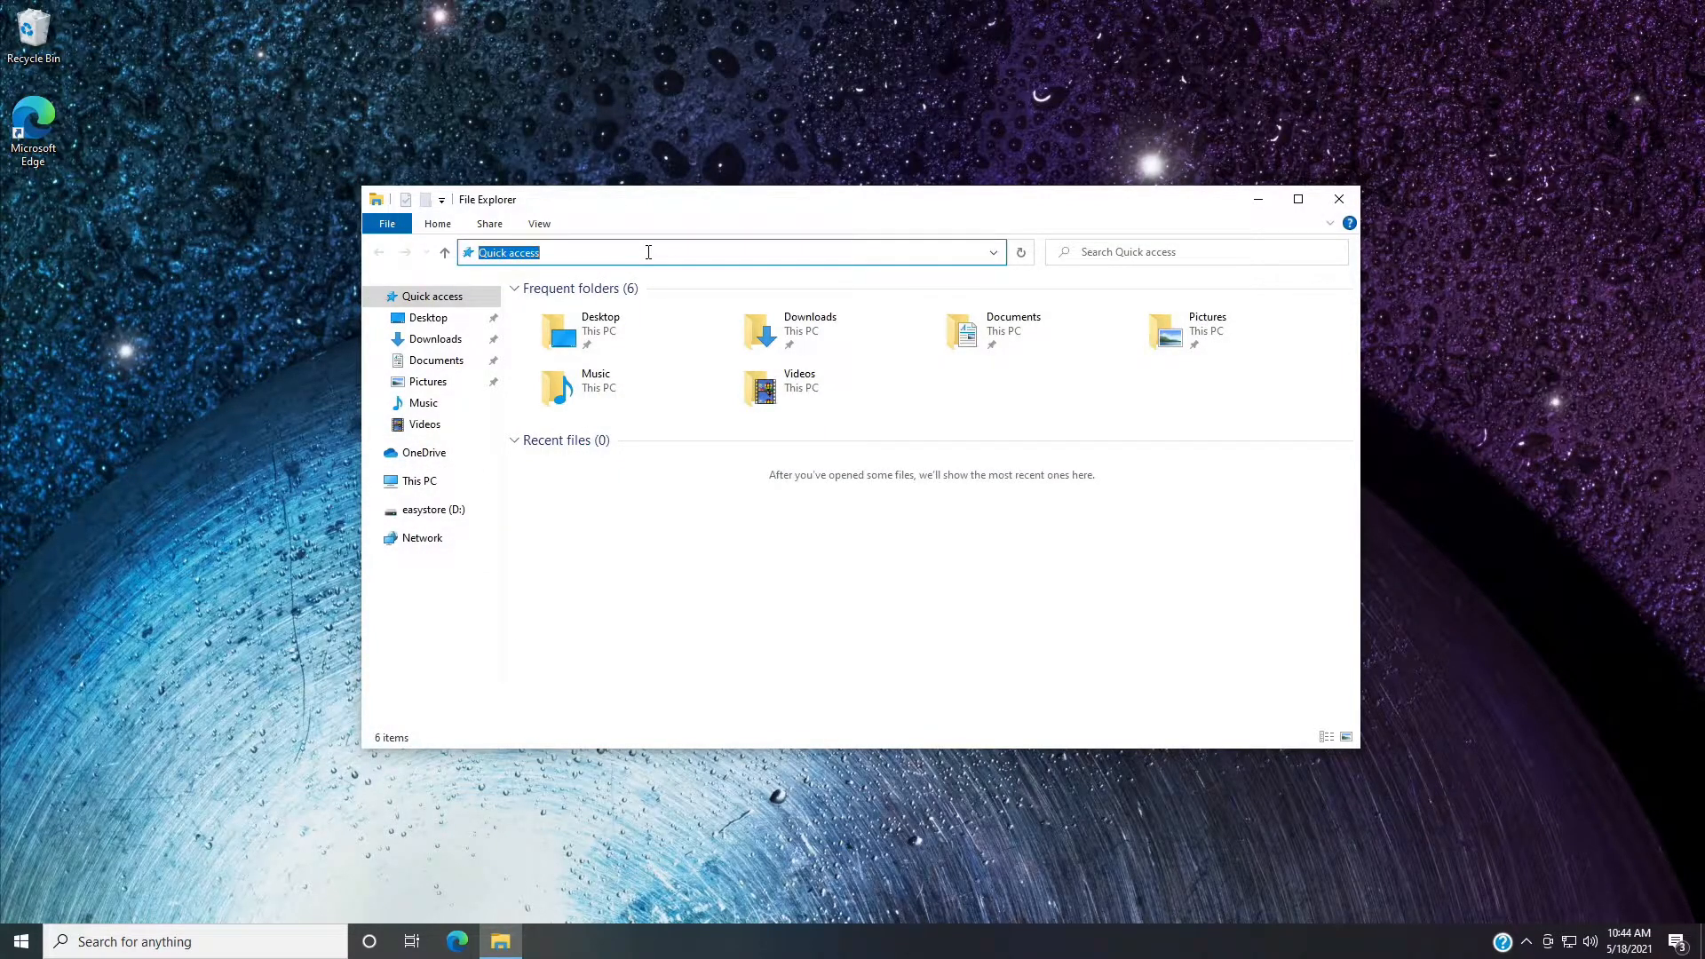
type("\\\\1")
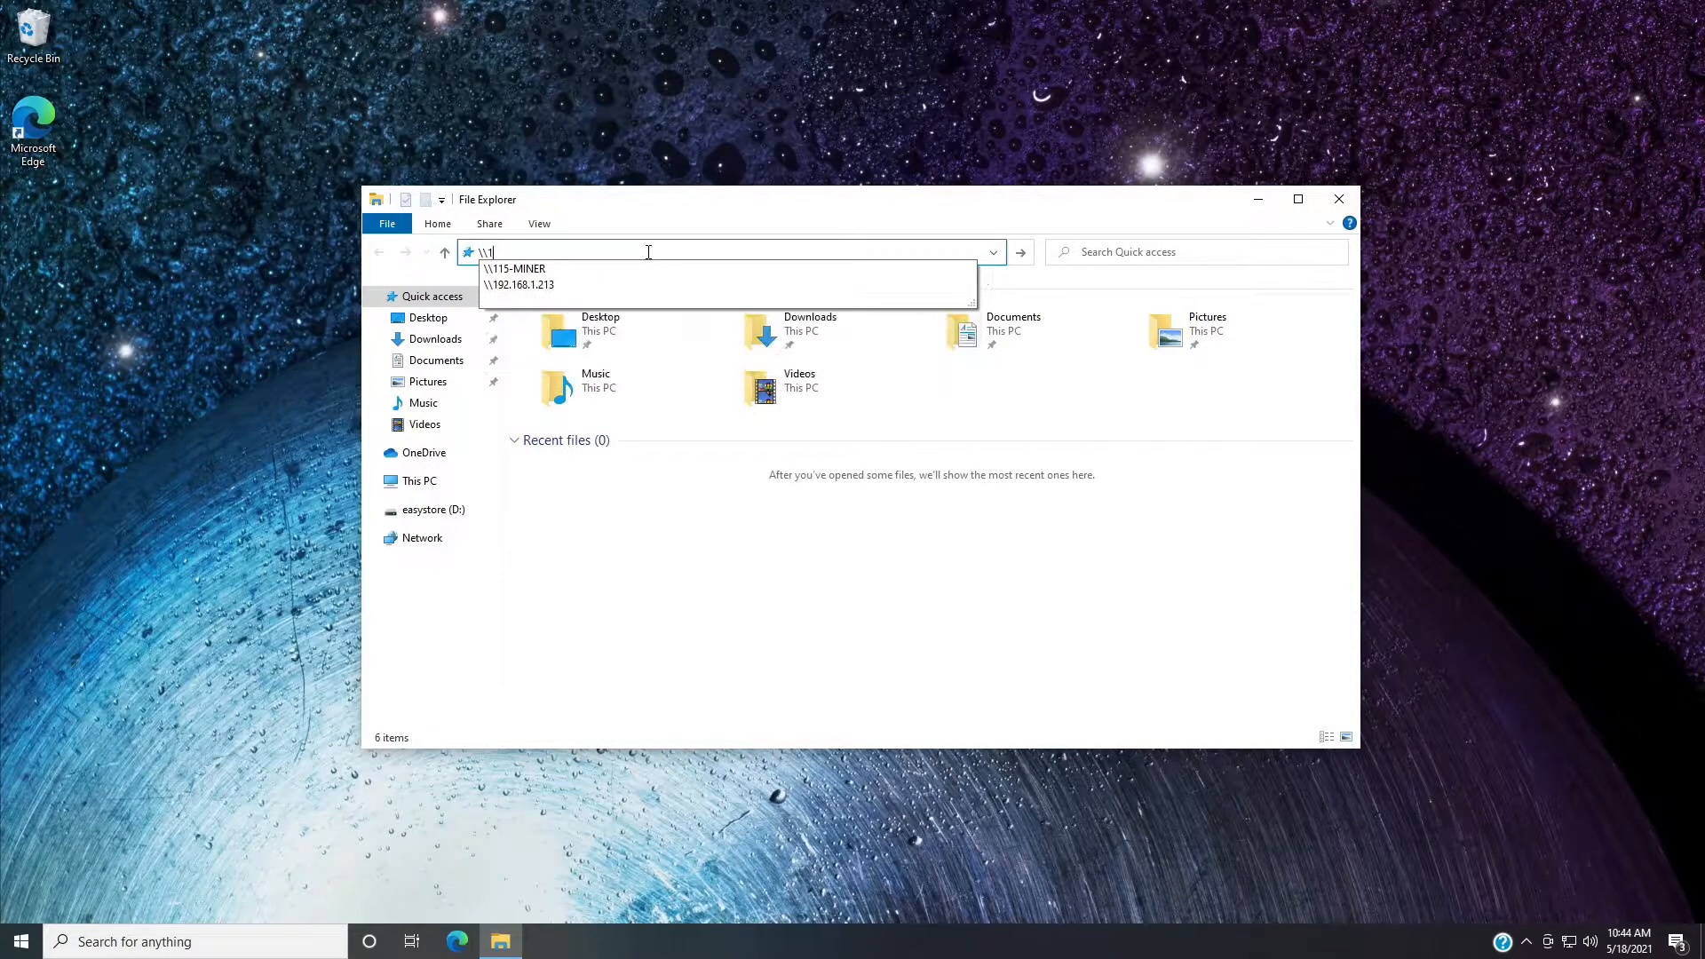
type("92.168")
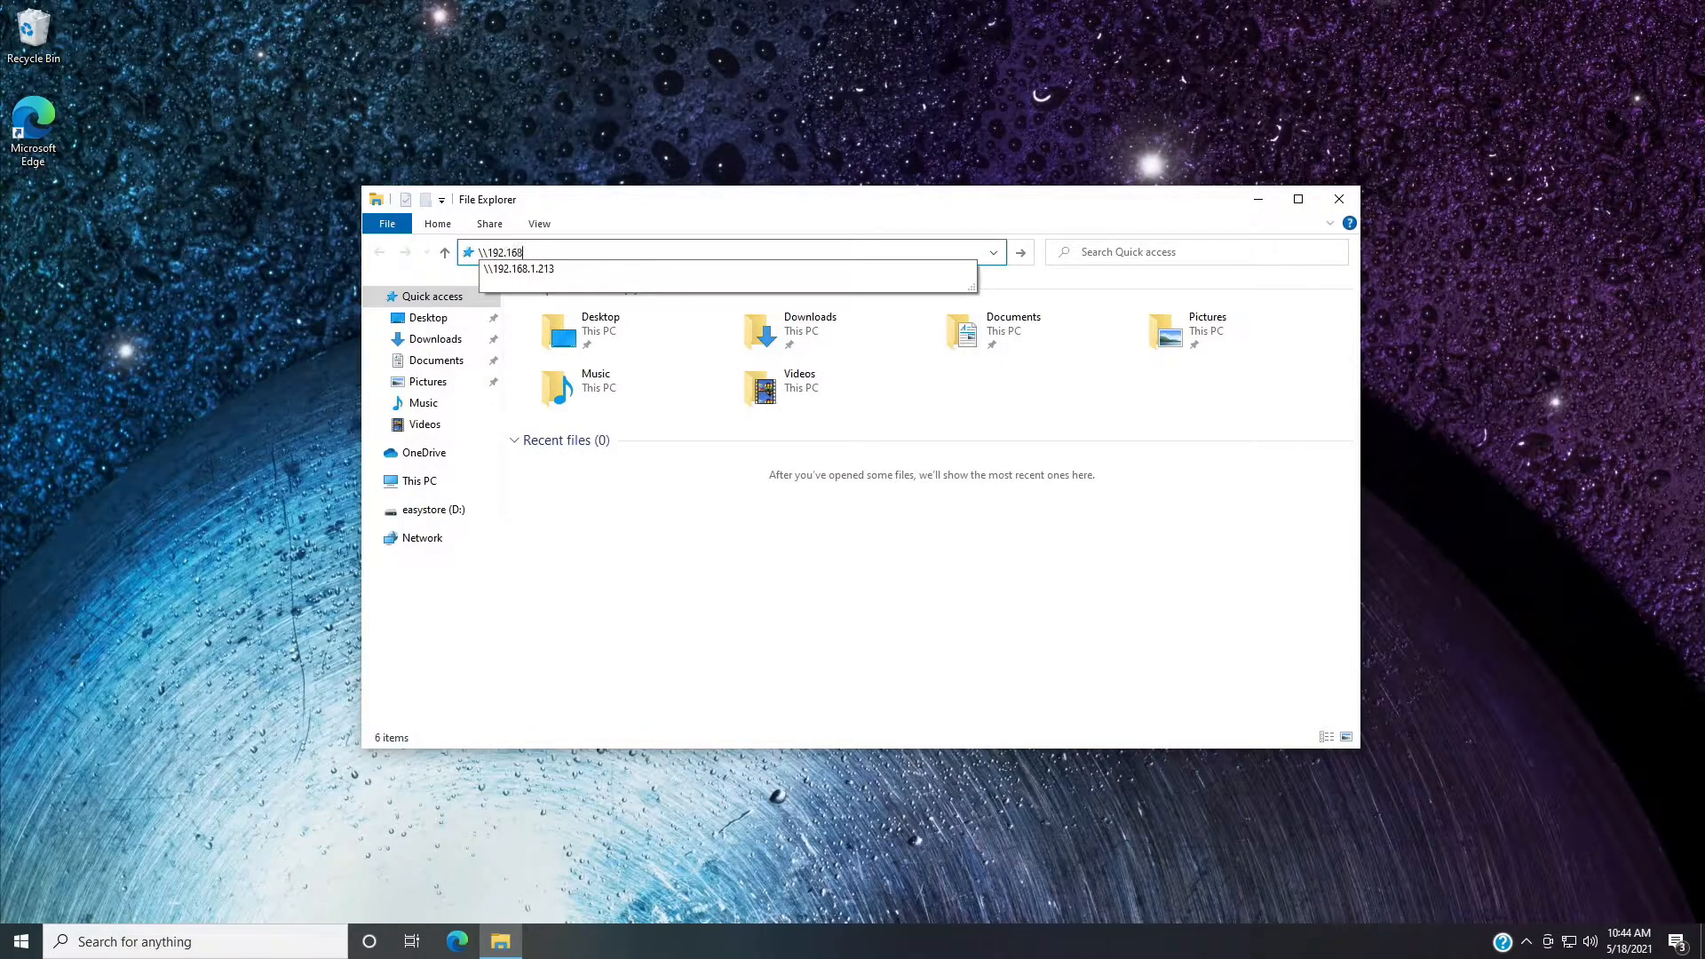
type(".1.217")
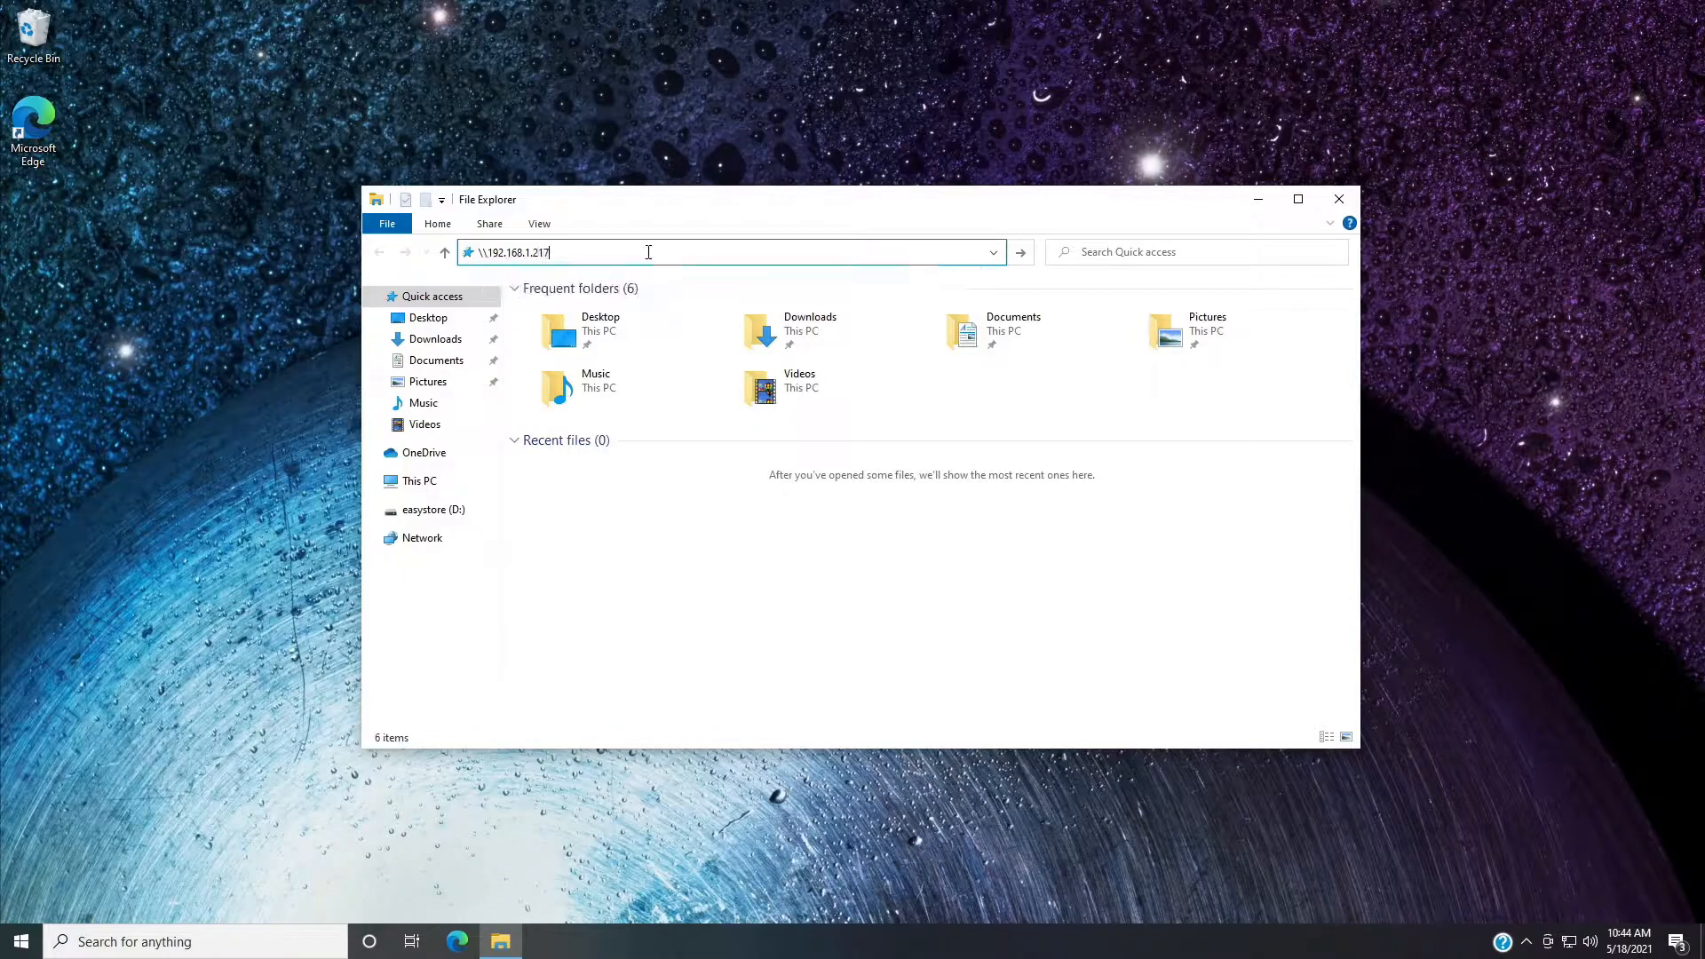
key("Return")
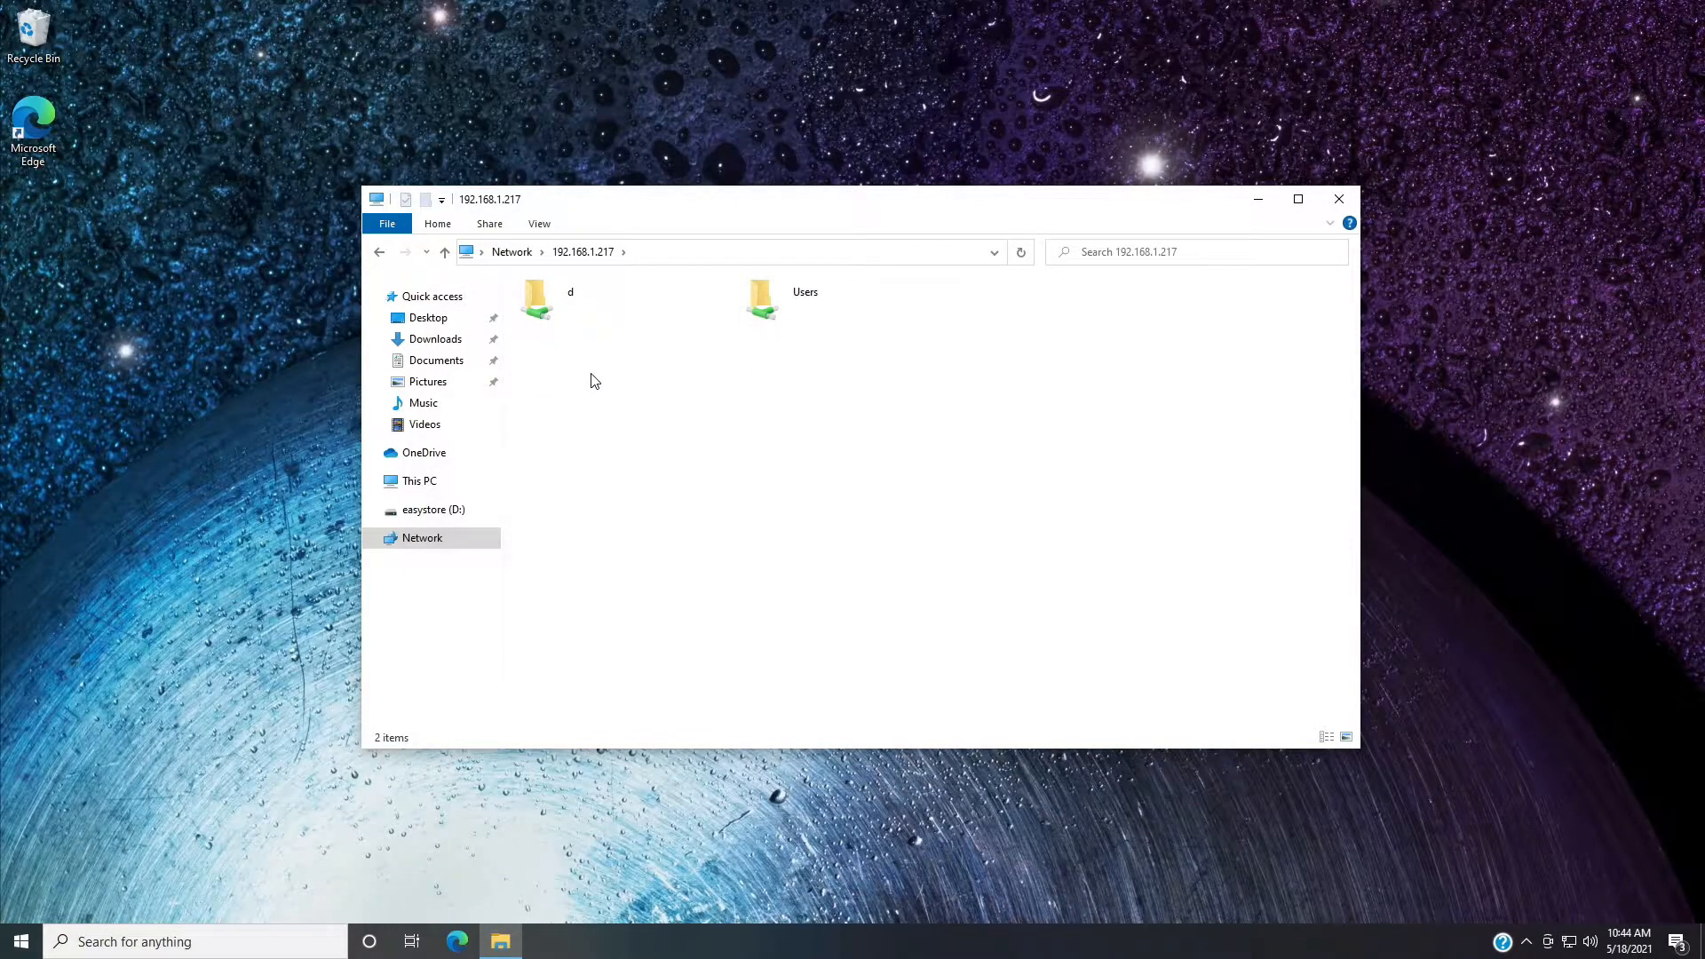
left_click(574, 307)
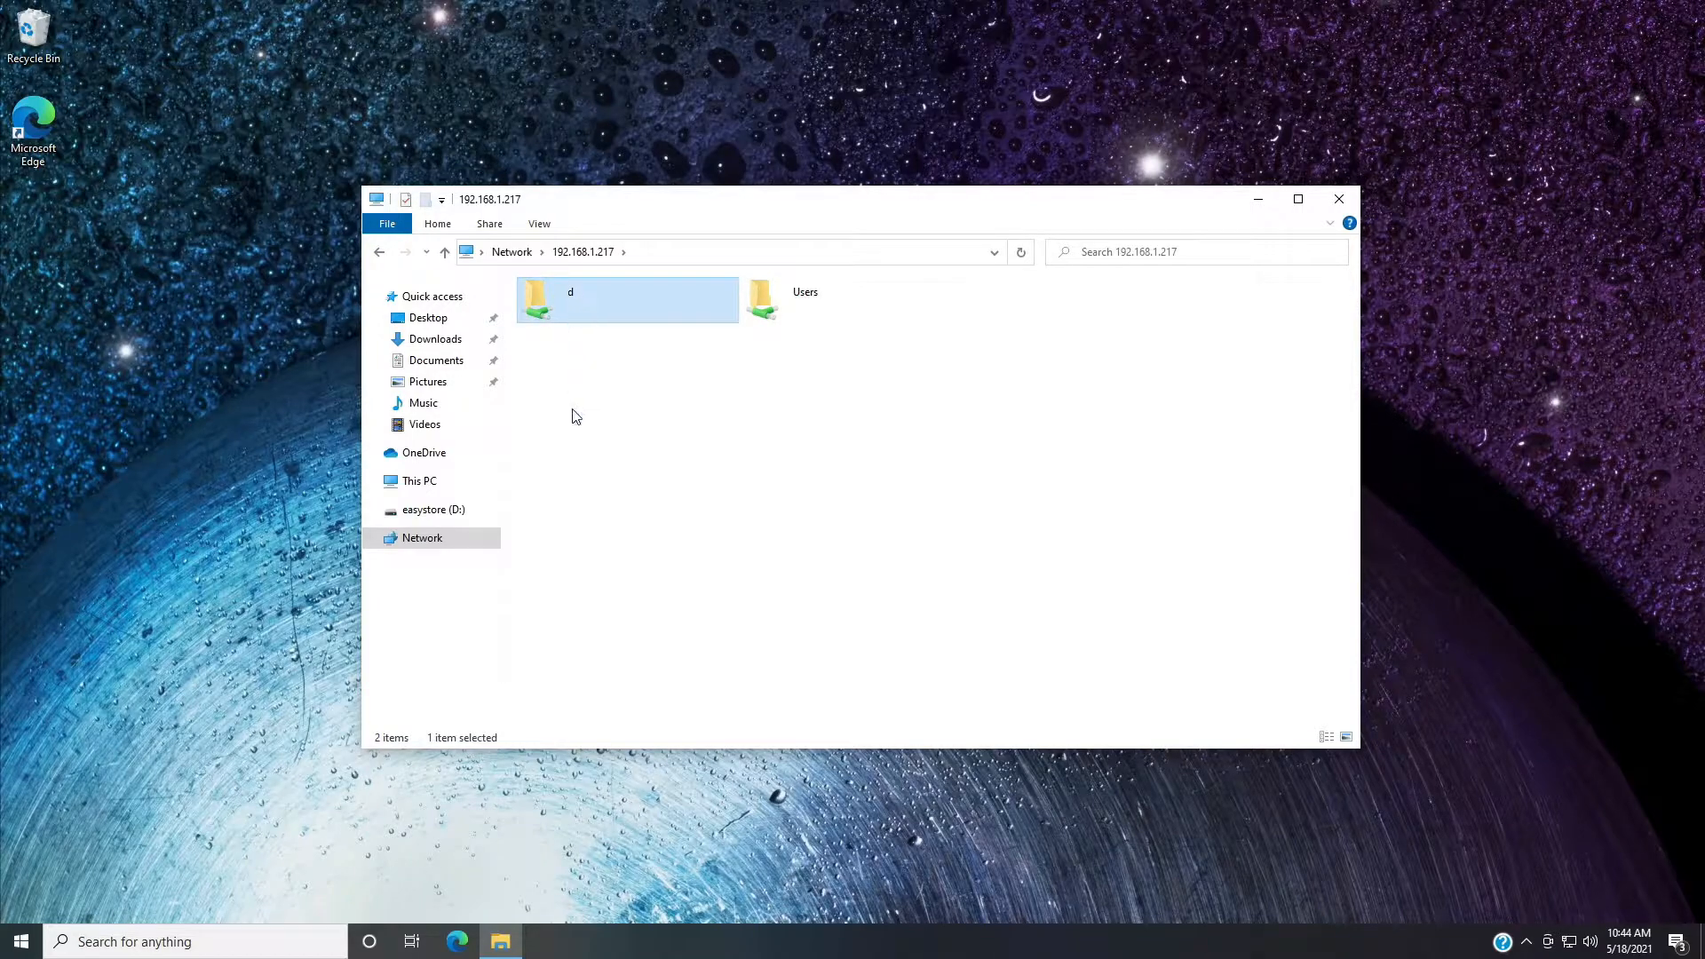
Open the shared folder d to check its contents and return to the 192.168.1.217 location.
left_click(866, 298)
left_click(715, 448)
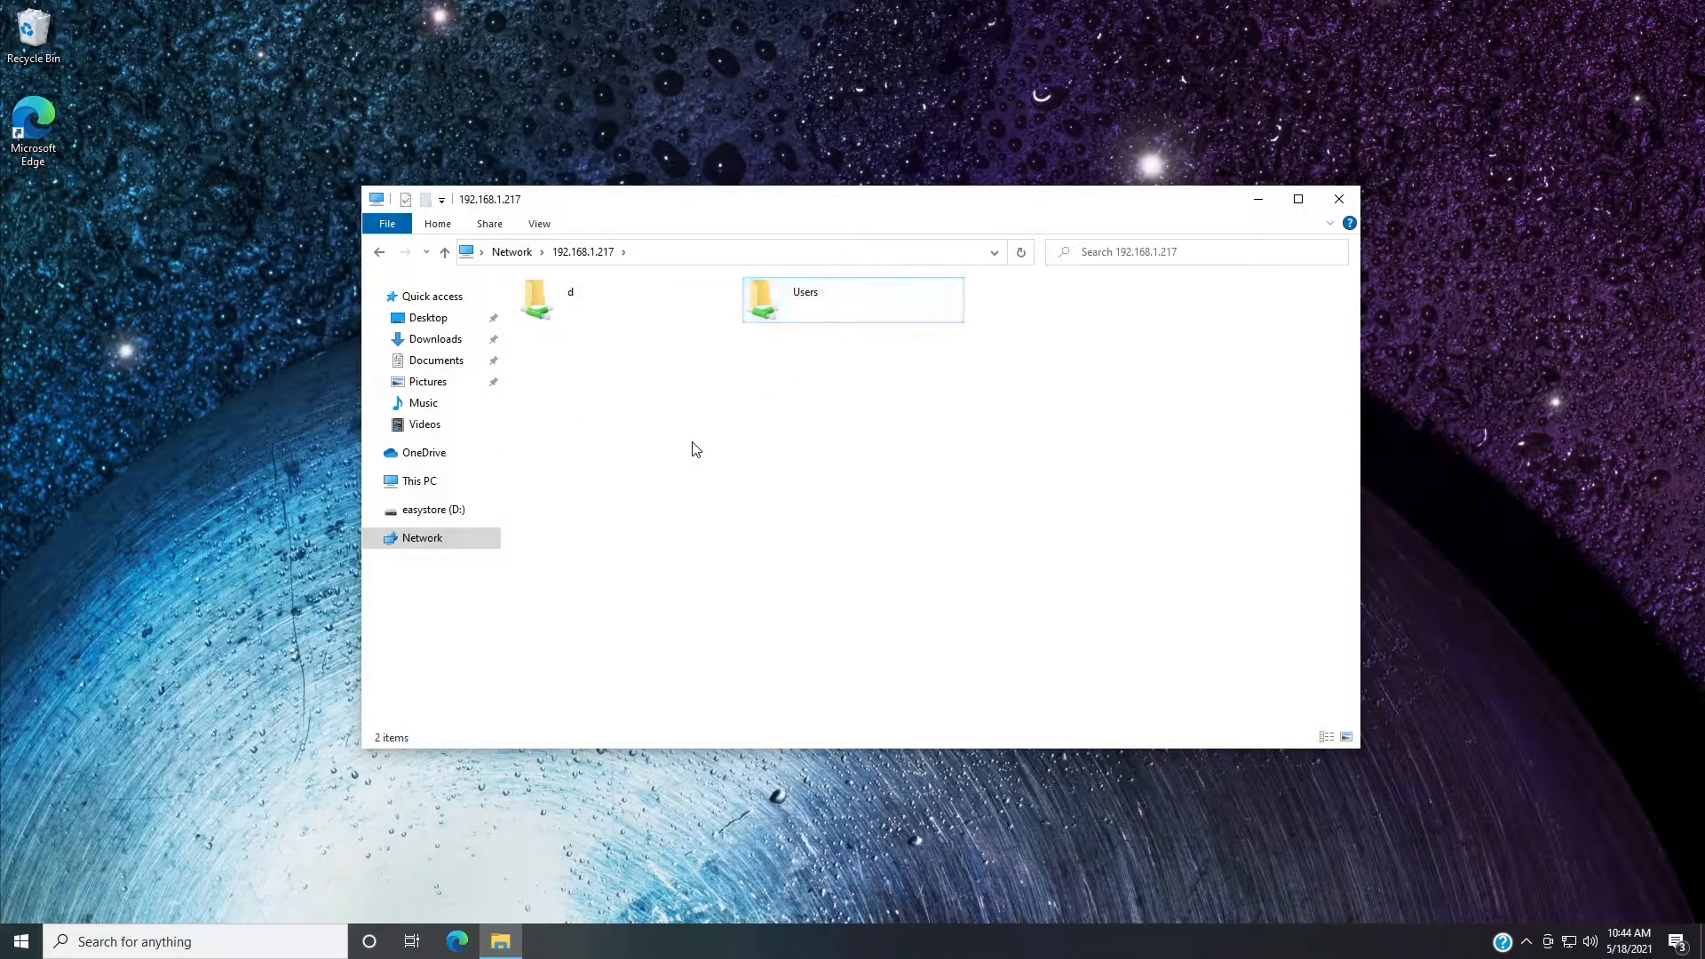
left_click(601, 300)
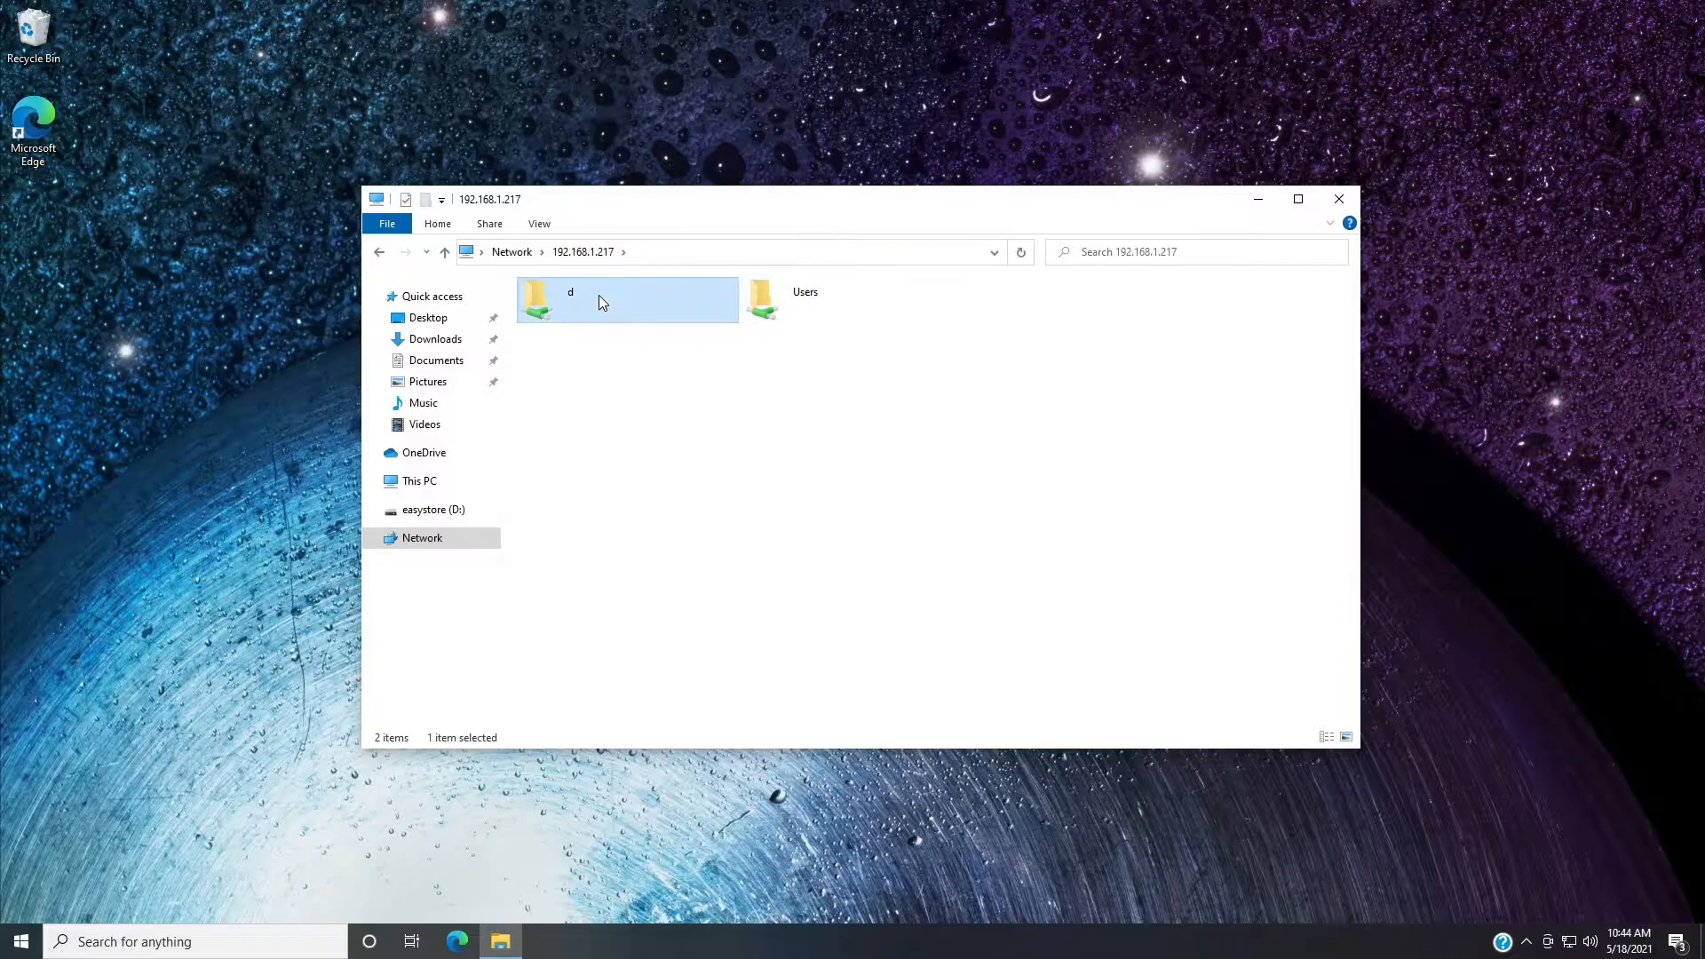
double_click(599, 295)
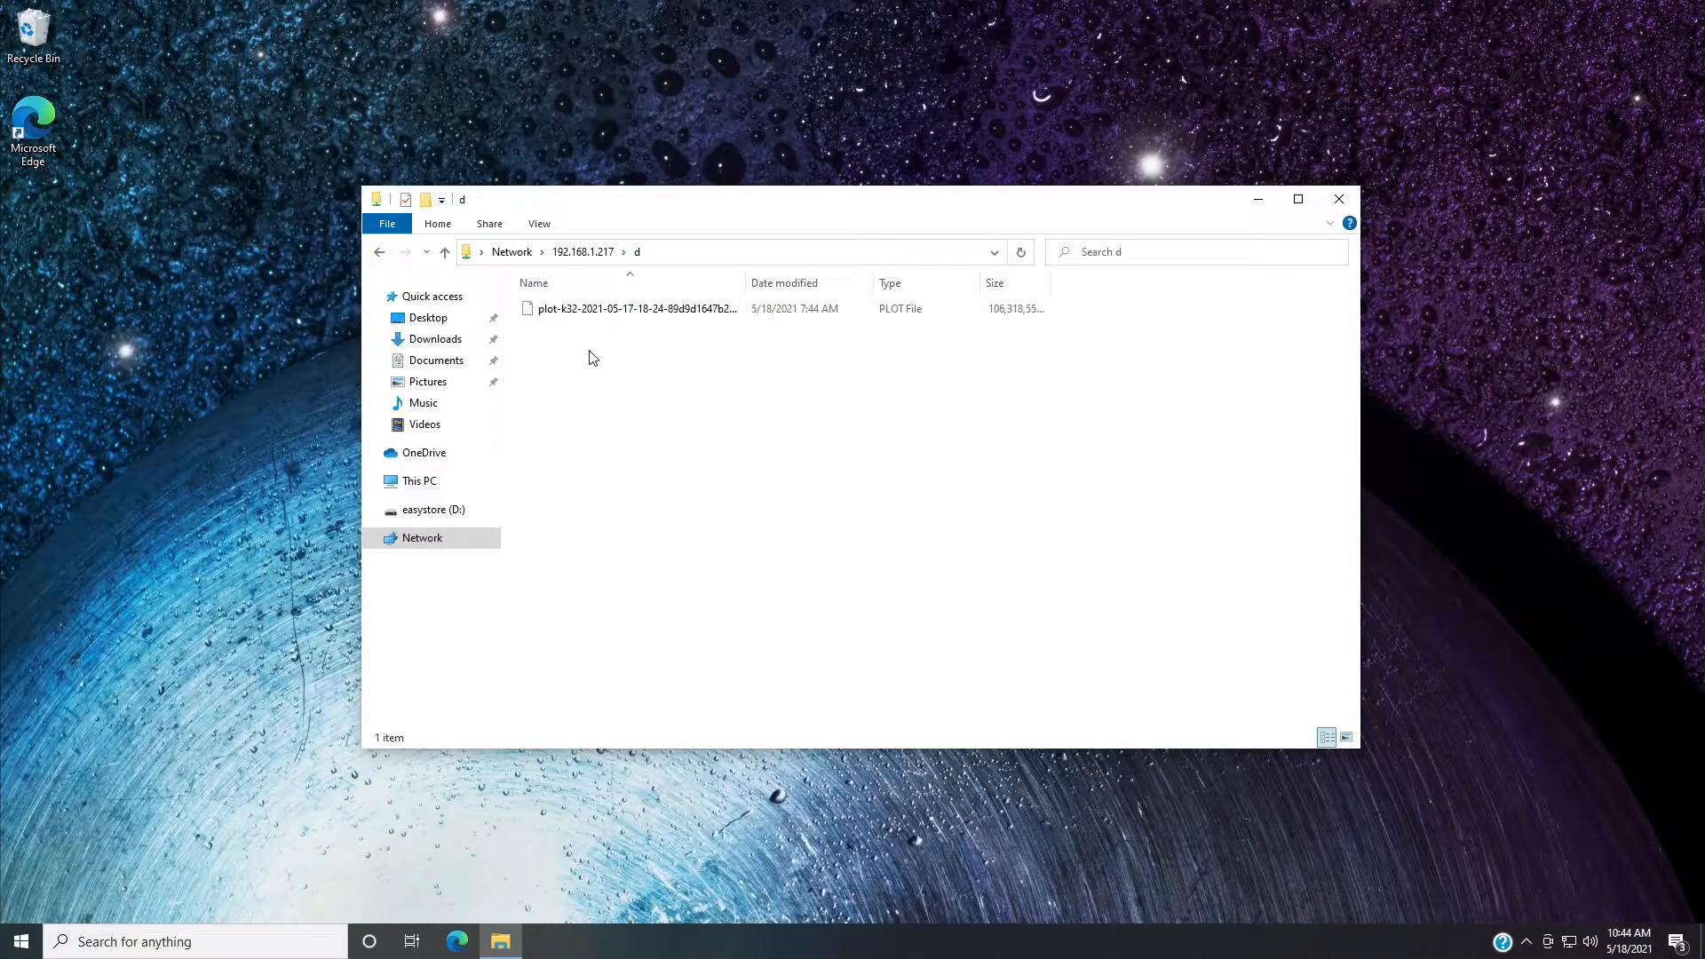
left_click(585, 251)
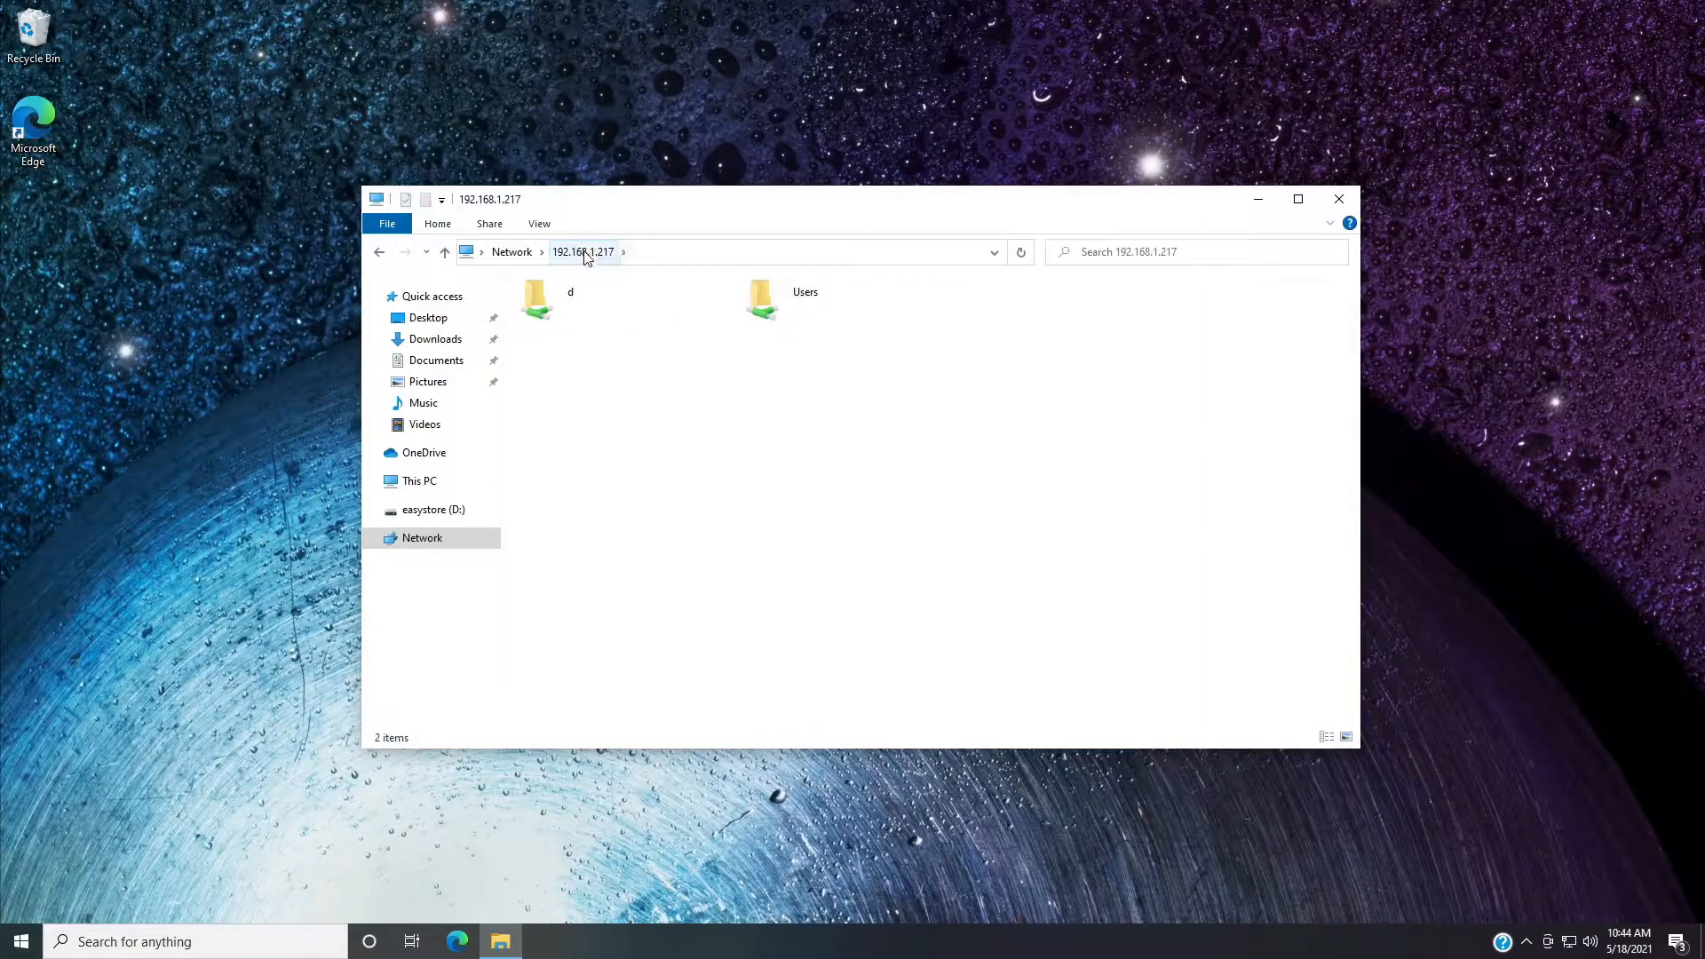
Pin 192.168.1.217 to Quick access, test the pinned entry and close the File Explorer window.
right_click(584, 253)
left_click(582, 484)
right_click(699, 472)
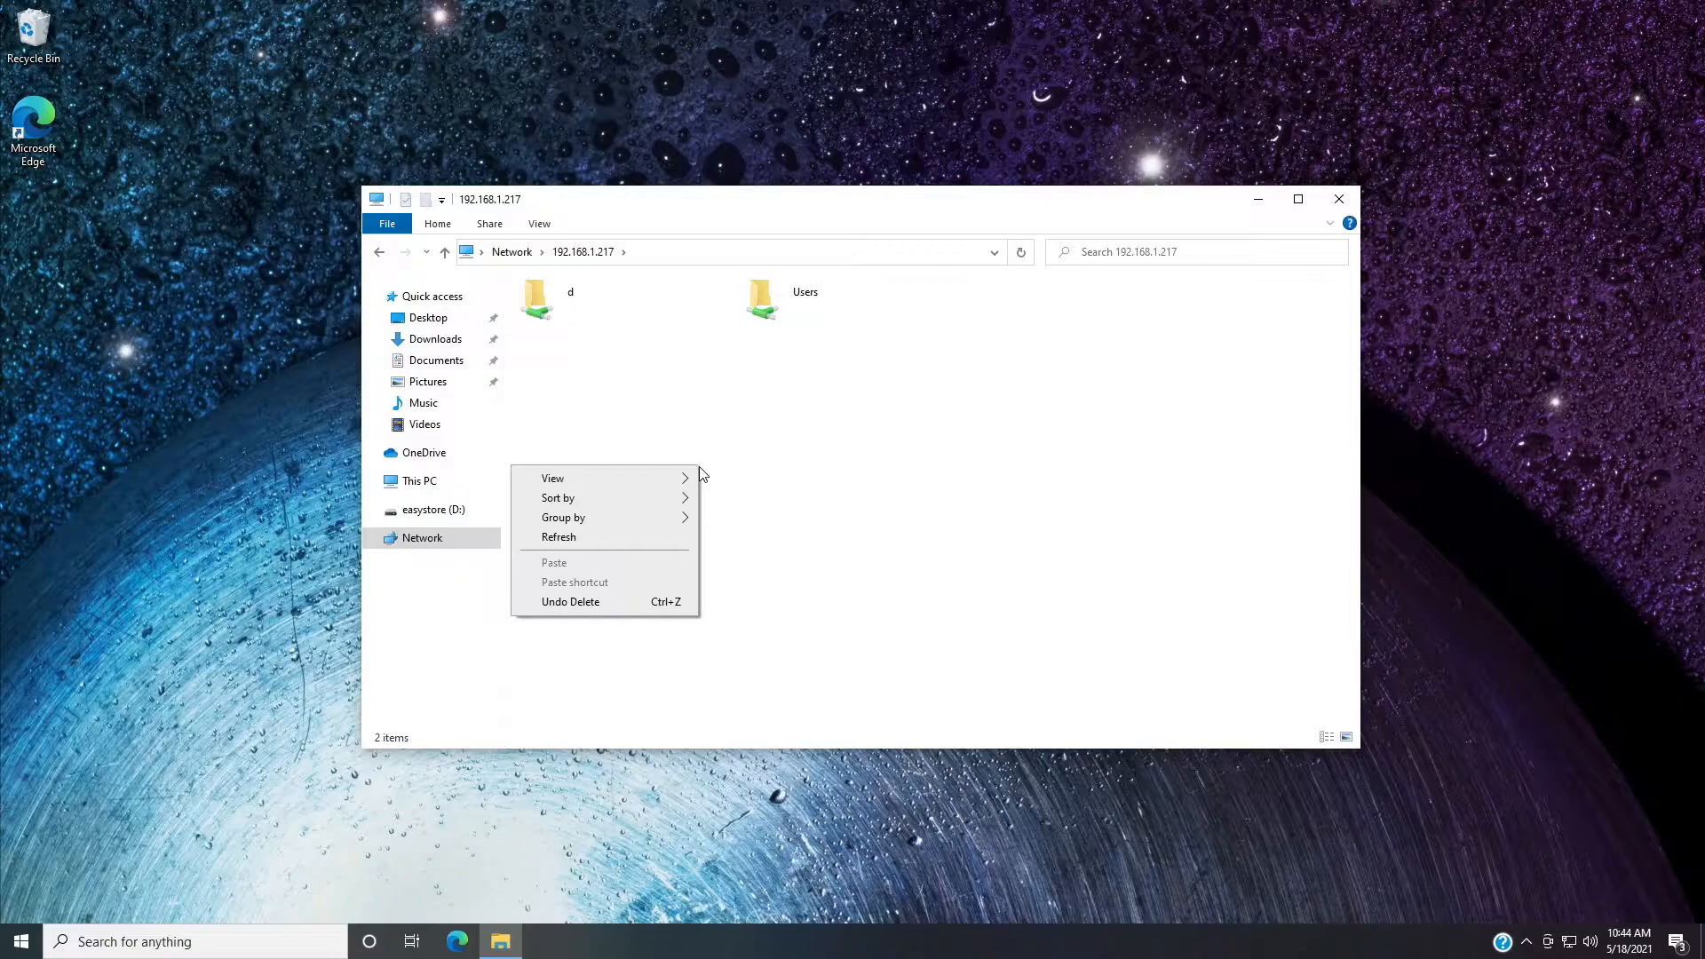
left_click(582, 254)
left_click_drag(582, 255, 413, 461)
left_click(436, 440)
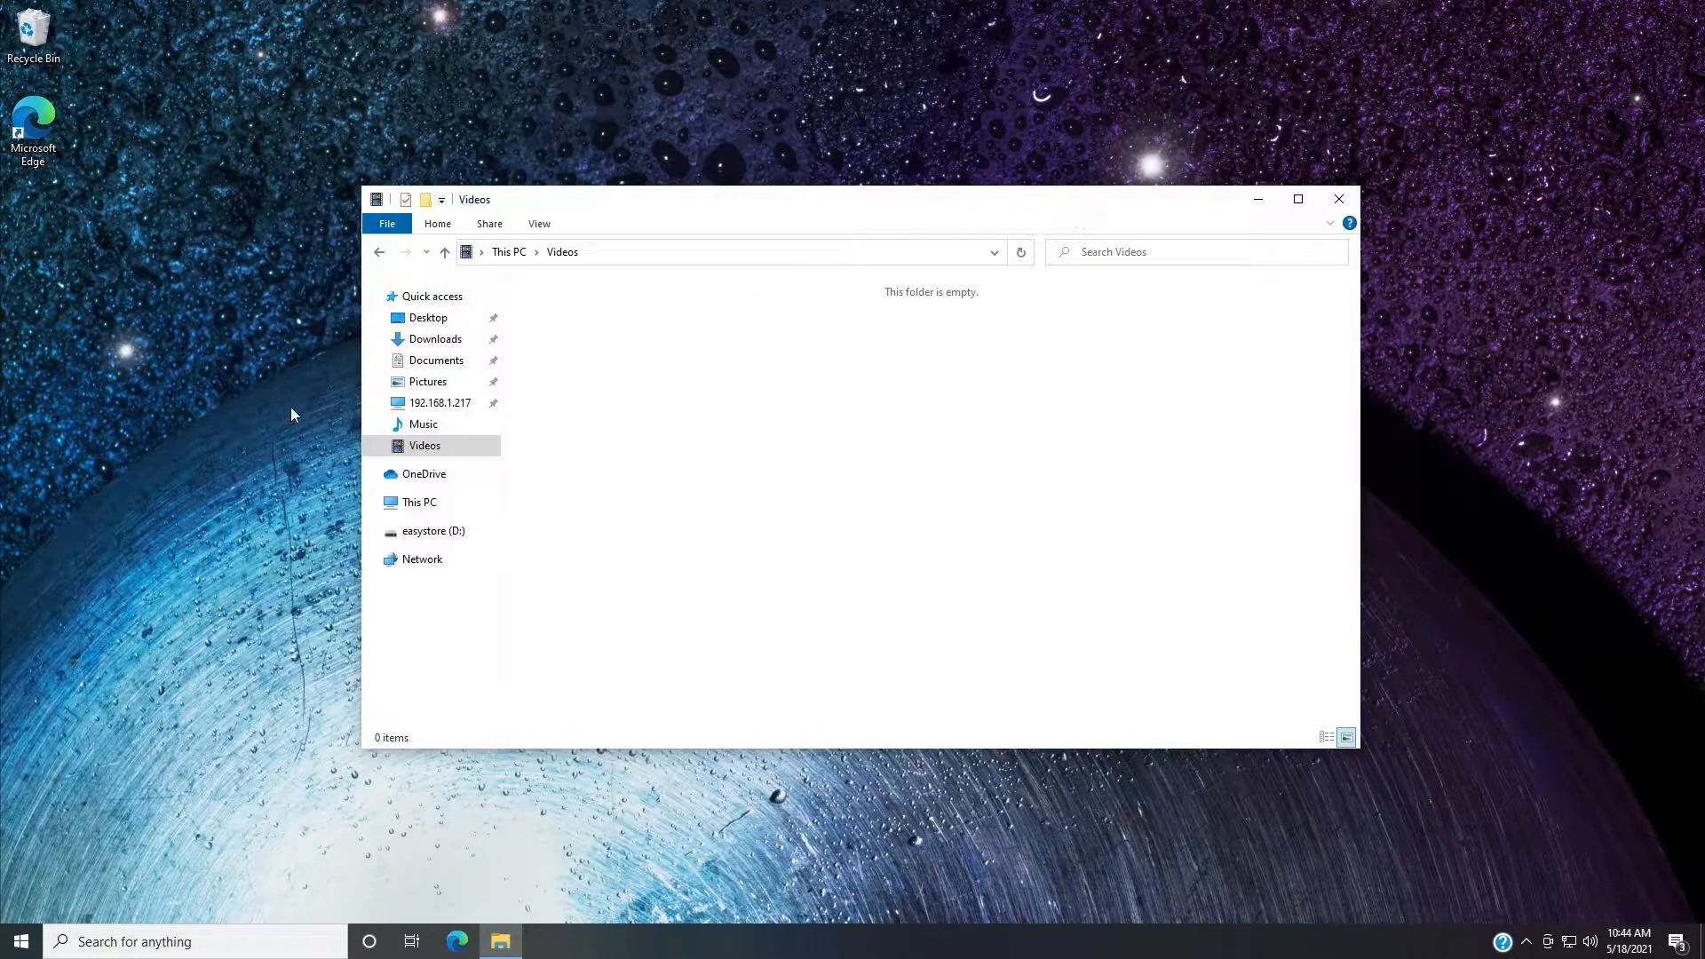
left_click(444, 405)
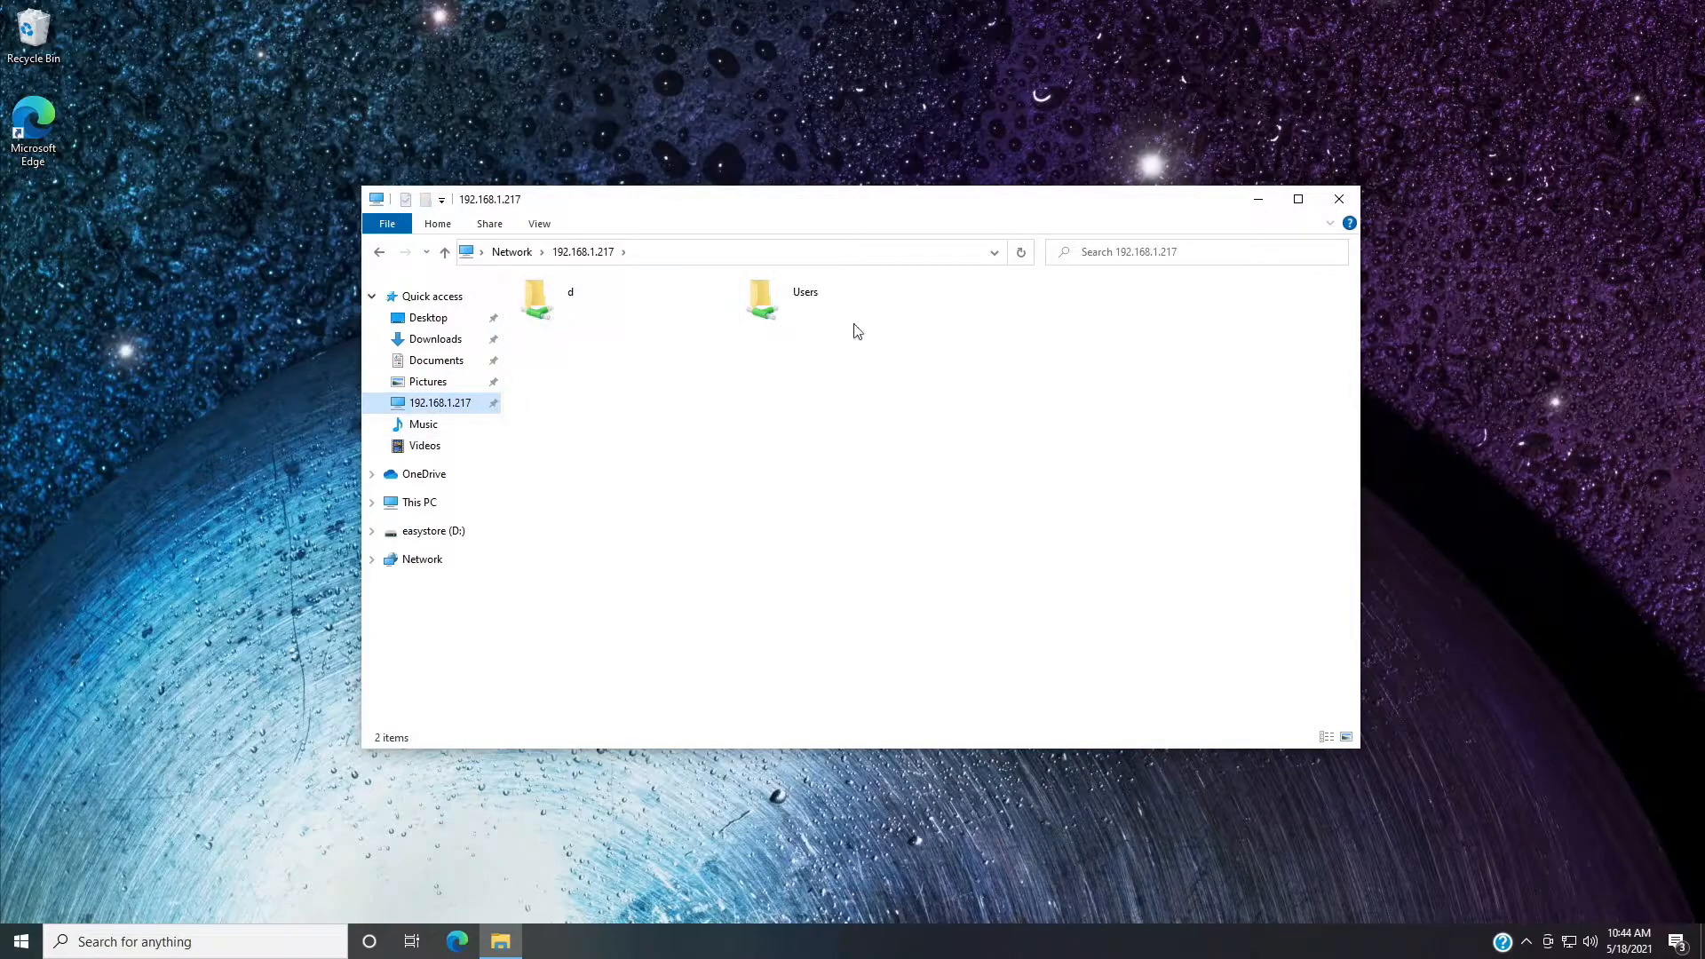
left_click(1339, 199)
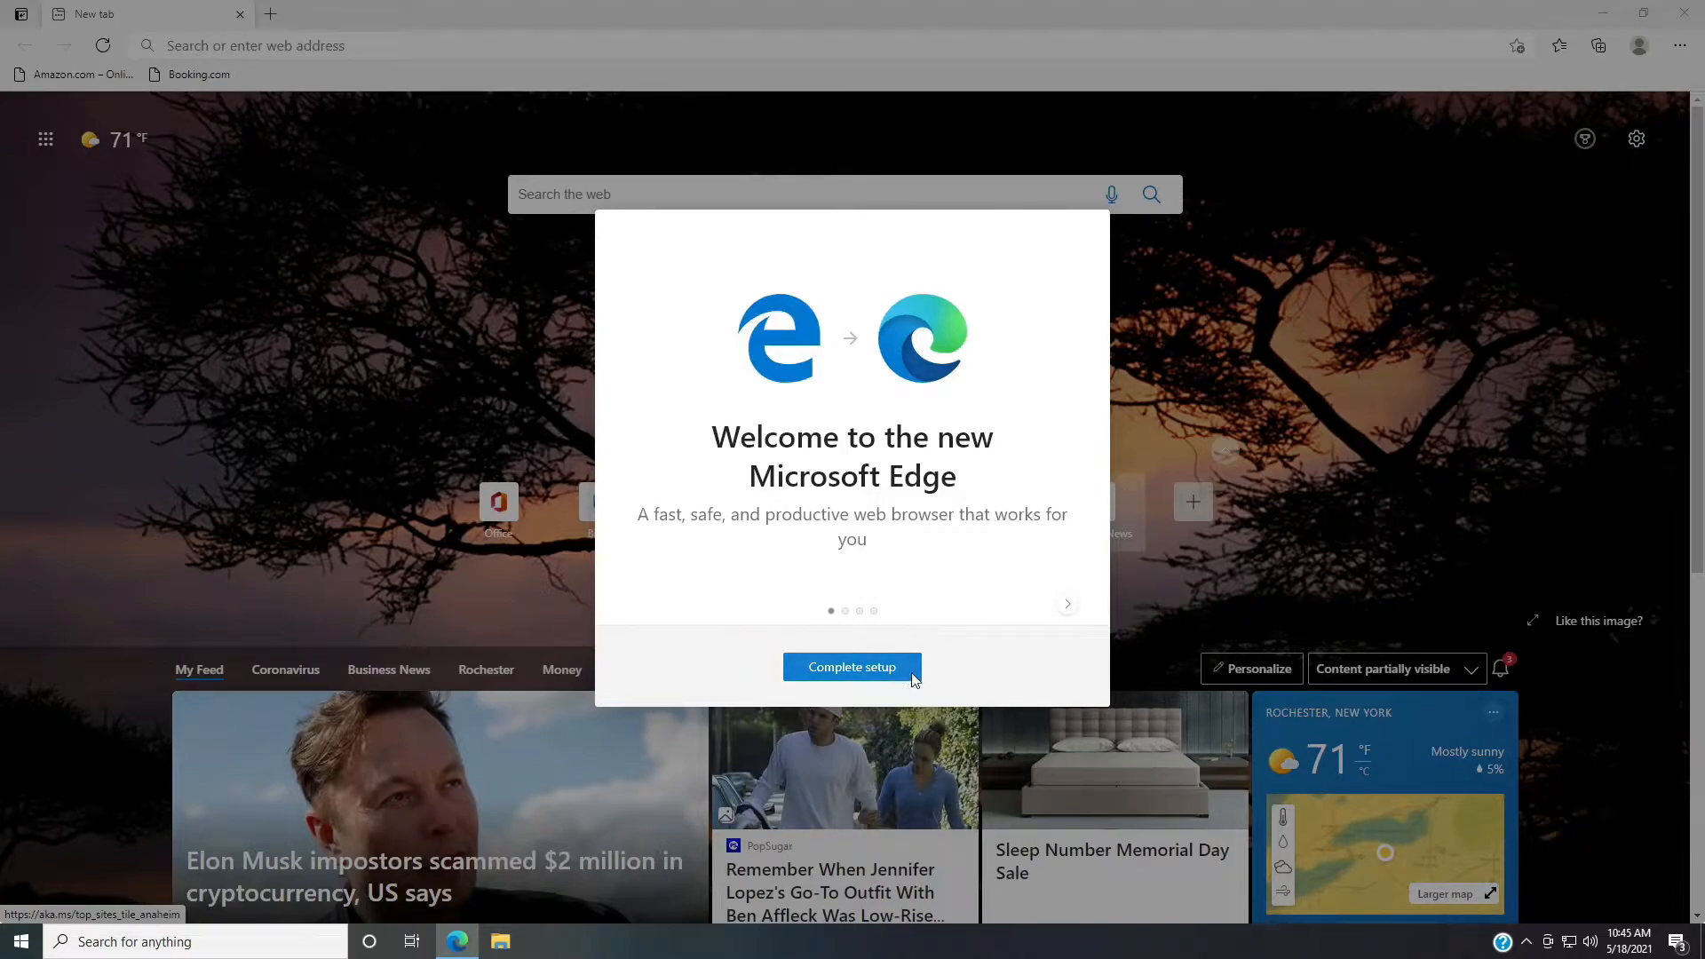
In Microsoft Edge, dismiss the welcome setup and go to chia.net.
left_click(915, 679)
left_click(1079, 229)
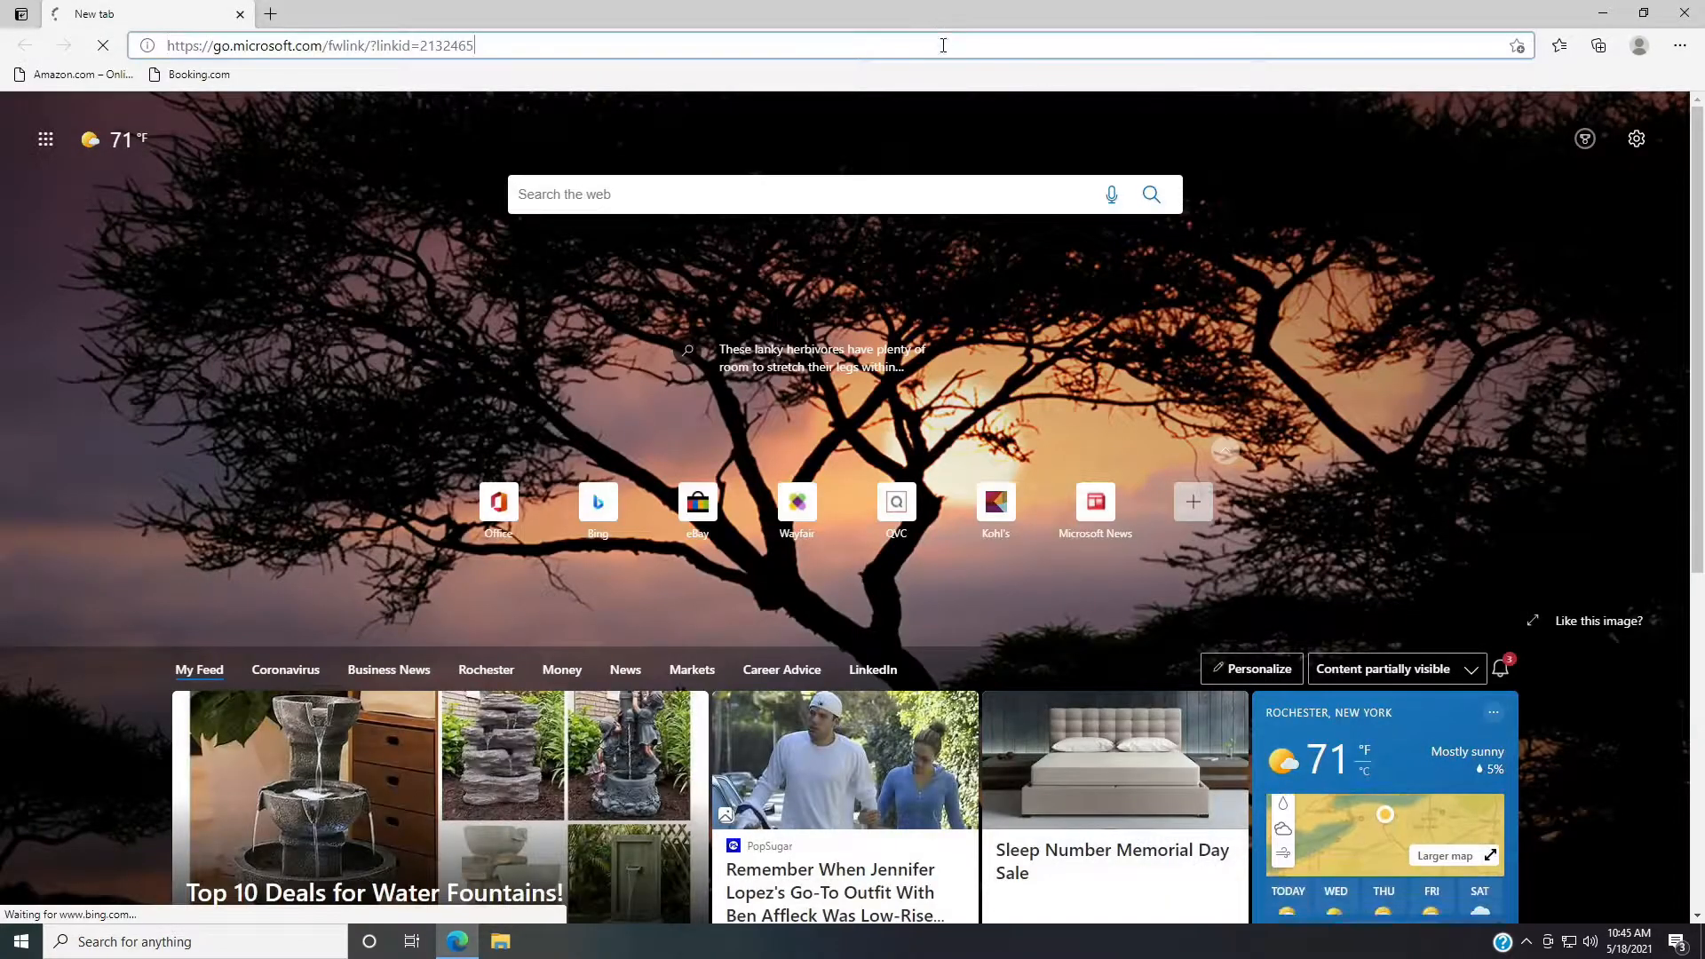
type("chia.")
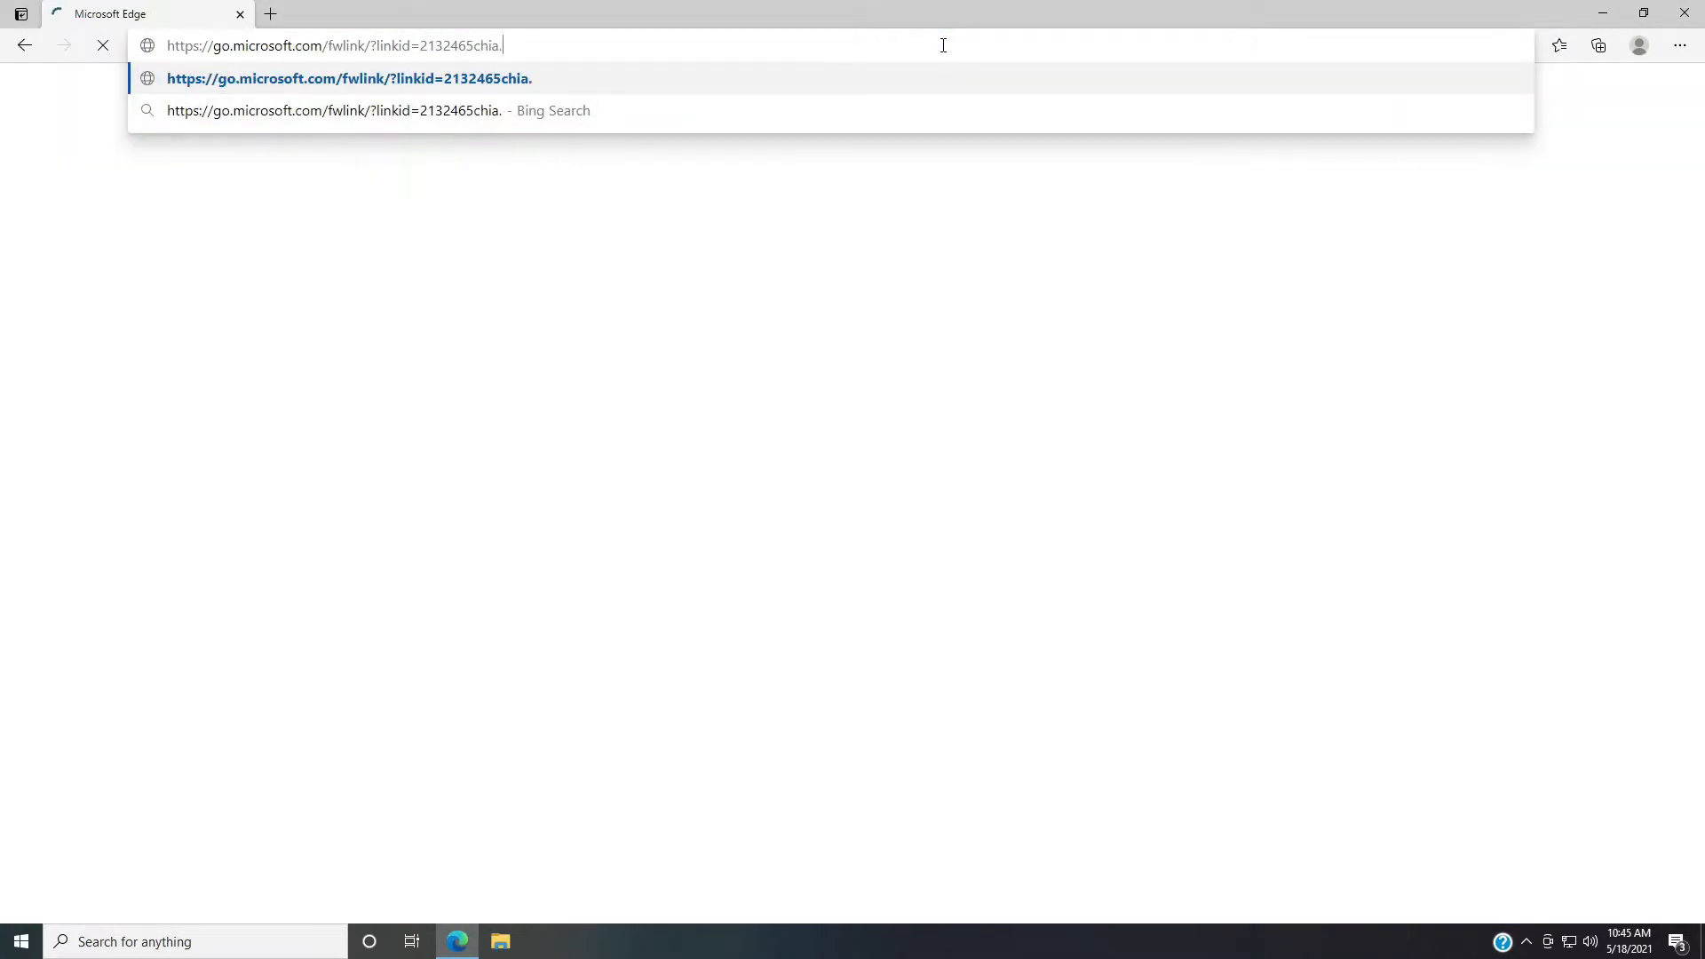
key("Return")
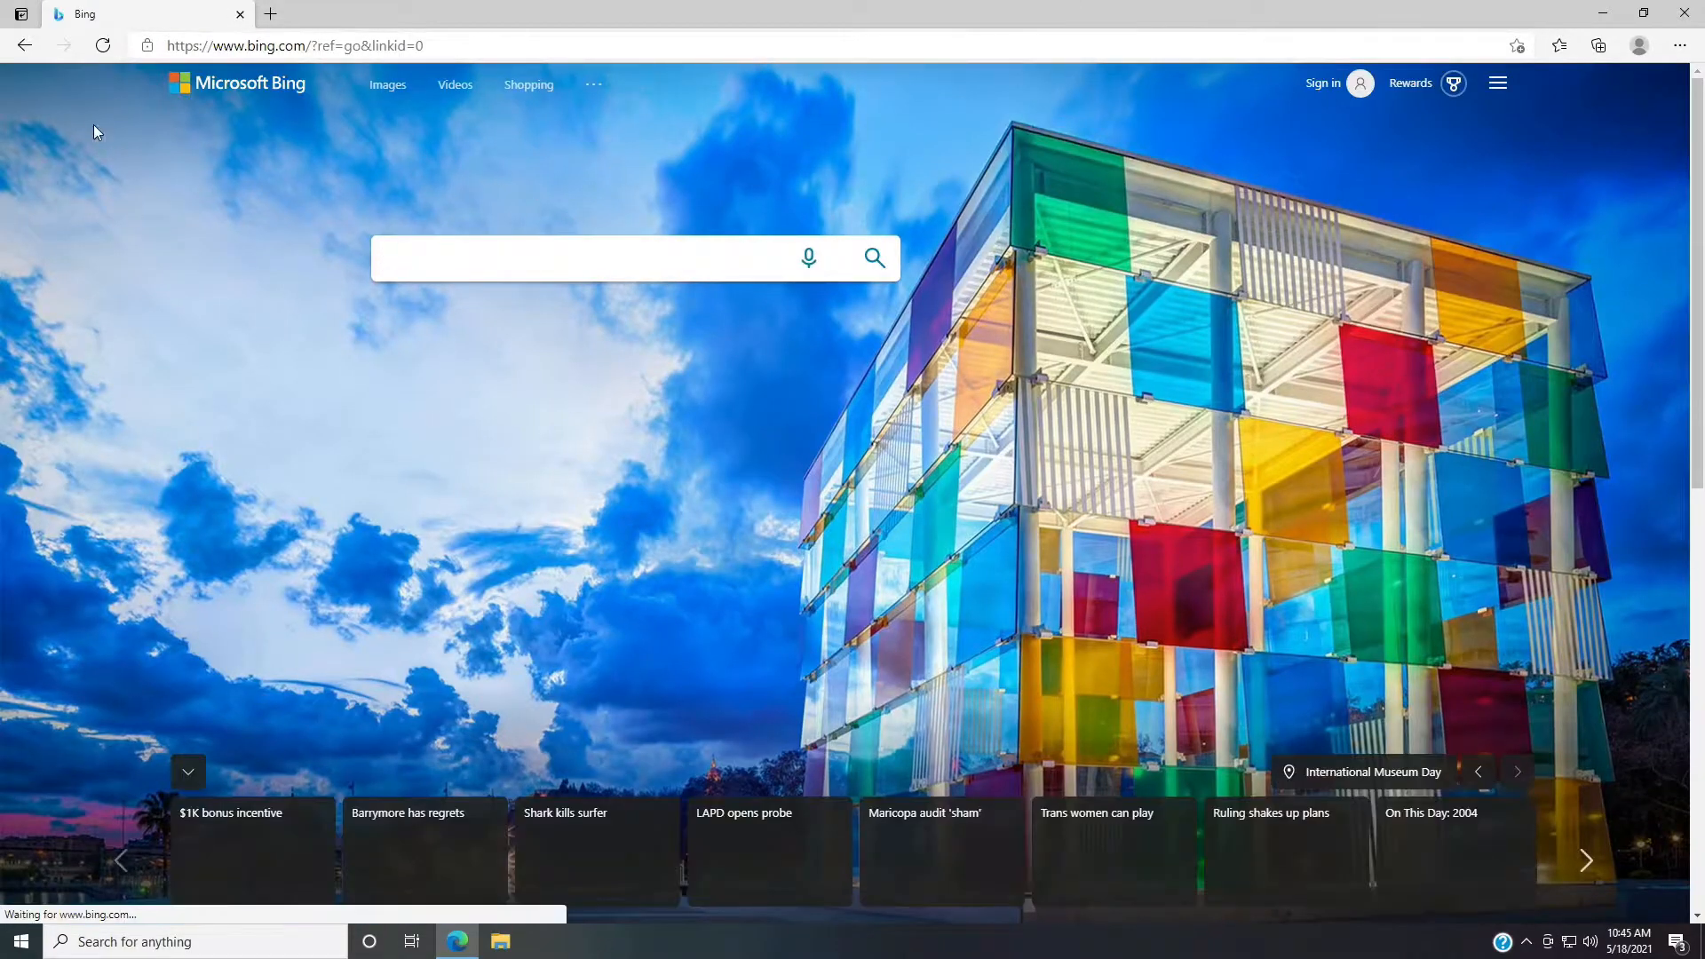
left_click(314, 48)
type("chia.net")
key("Return")
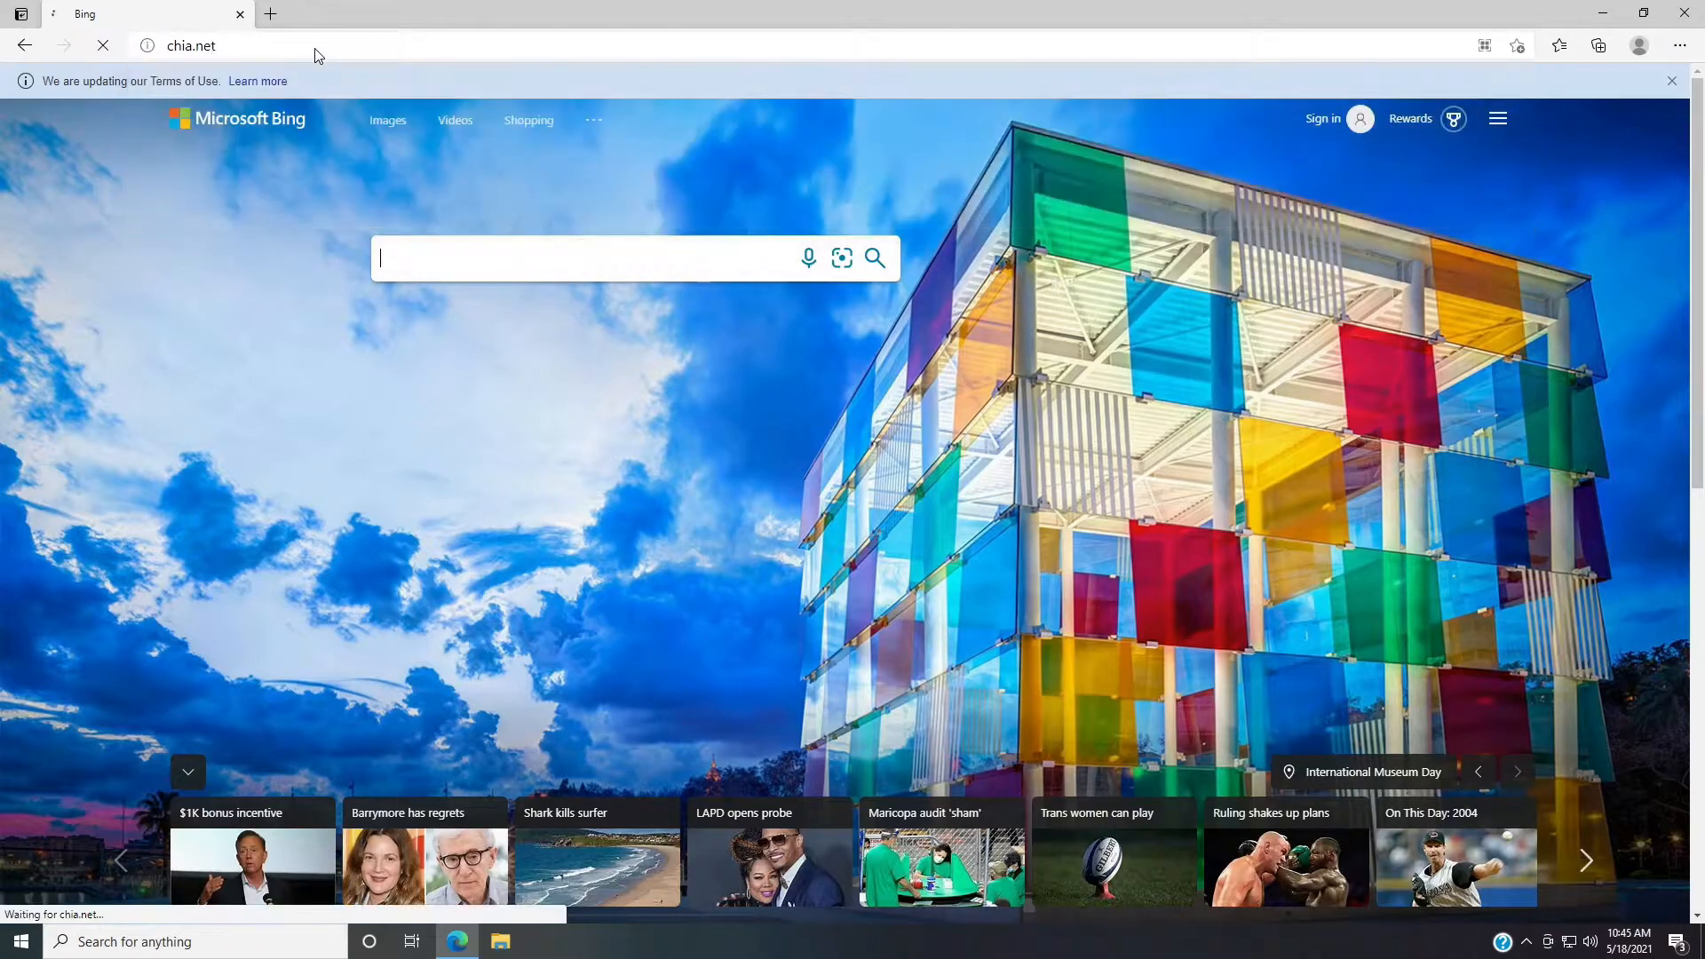
Open the Windows section of Chia's GitHub install page, download the Chia Blockchain Windows installer and close the browser.
left_click(1172, 540)
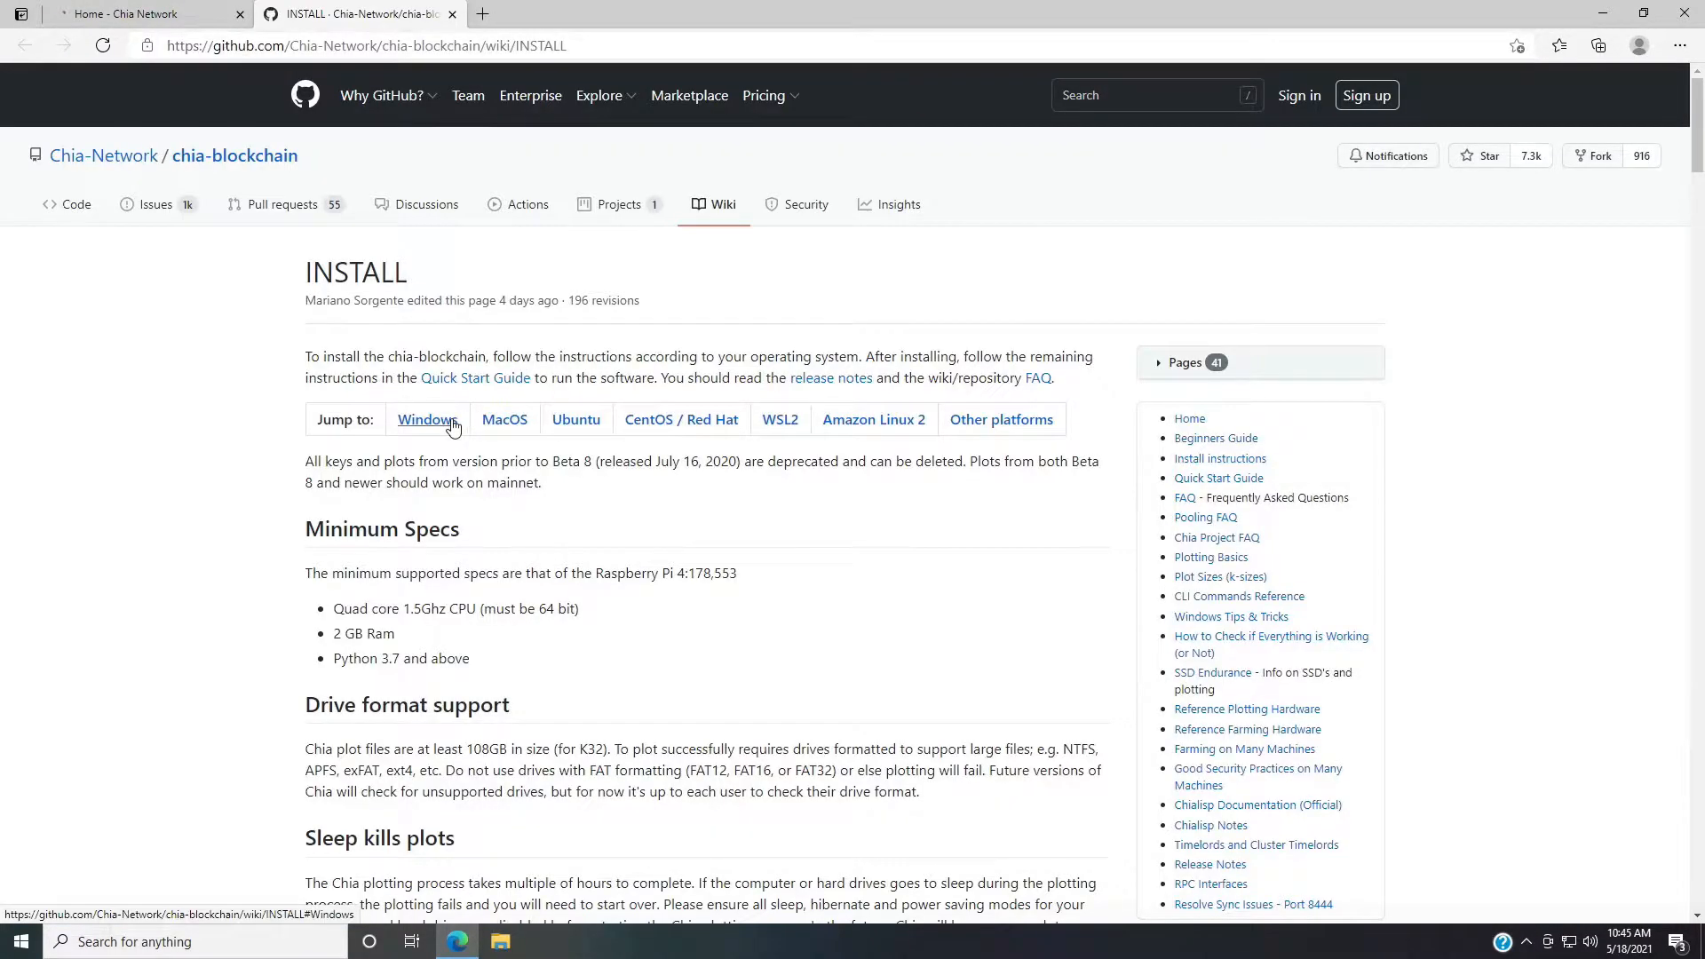
left_click(448, 417)
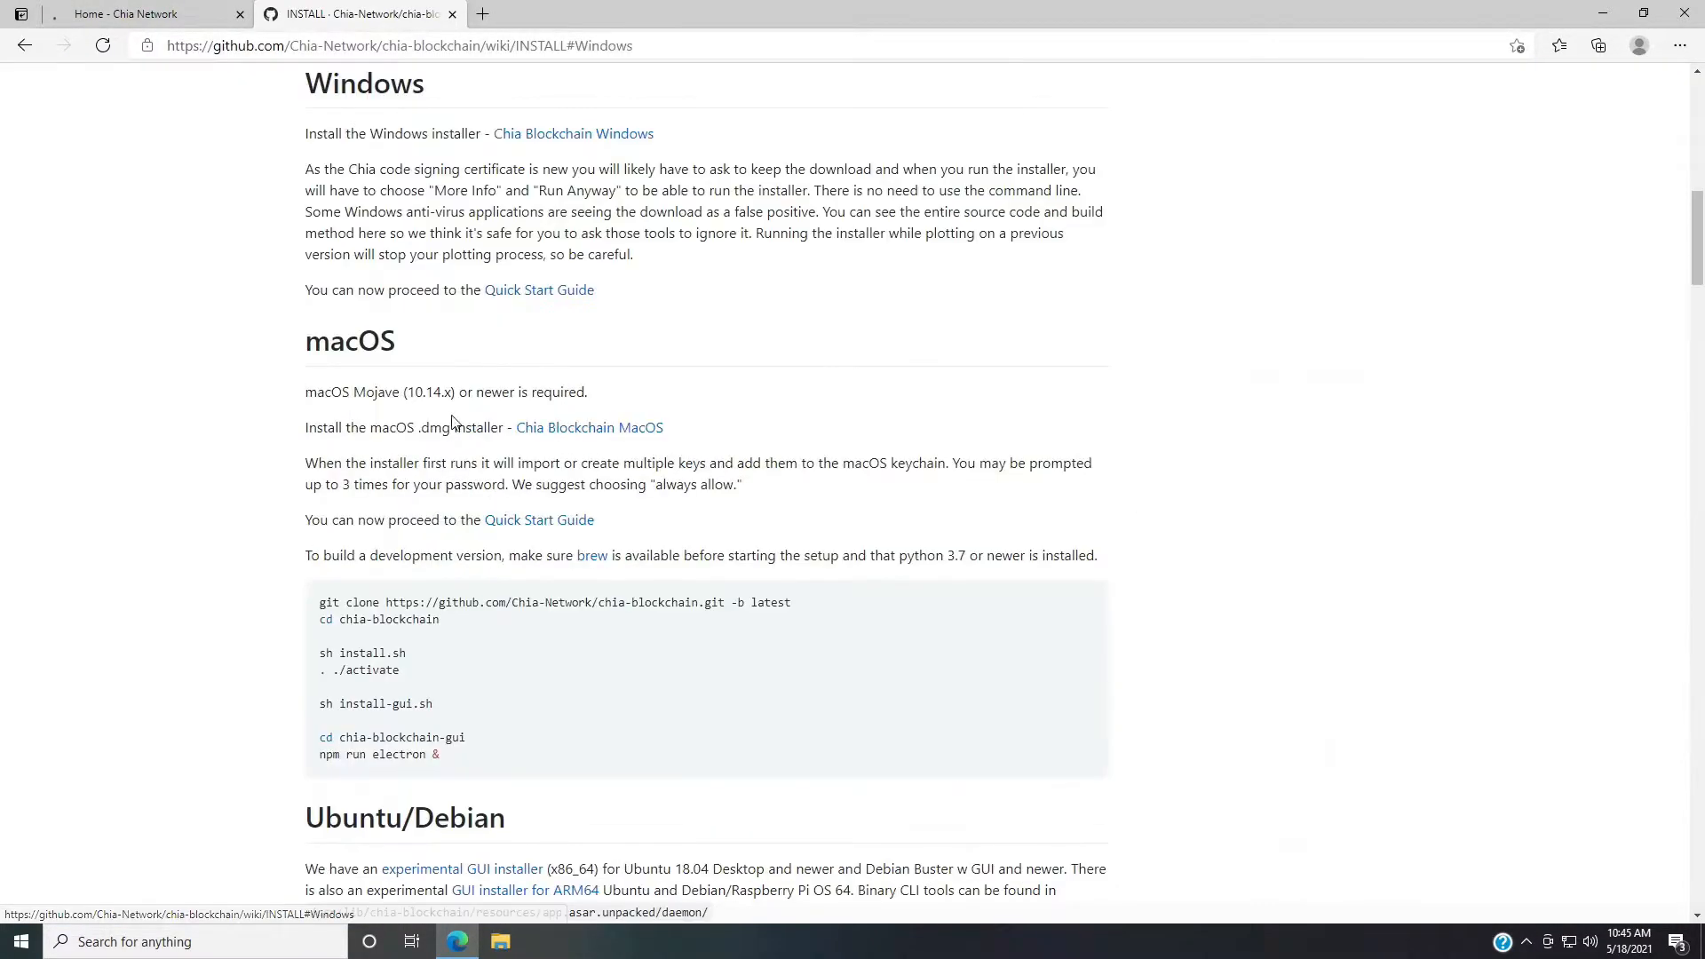
left_click(552, 134)
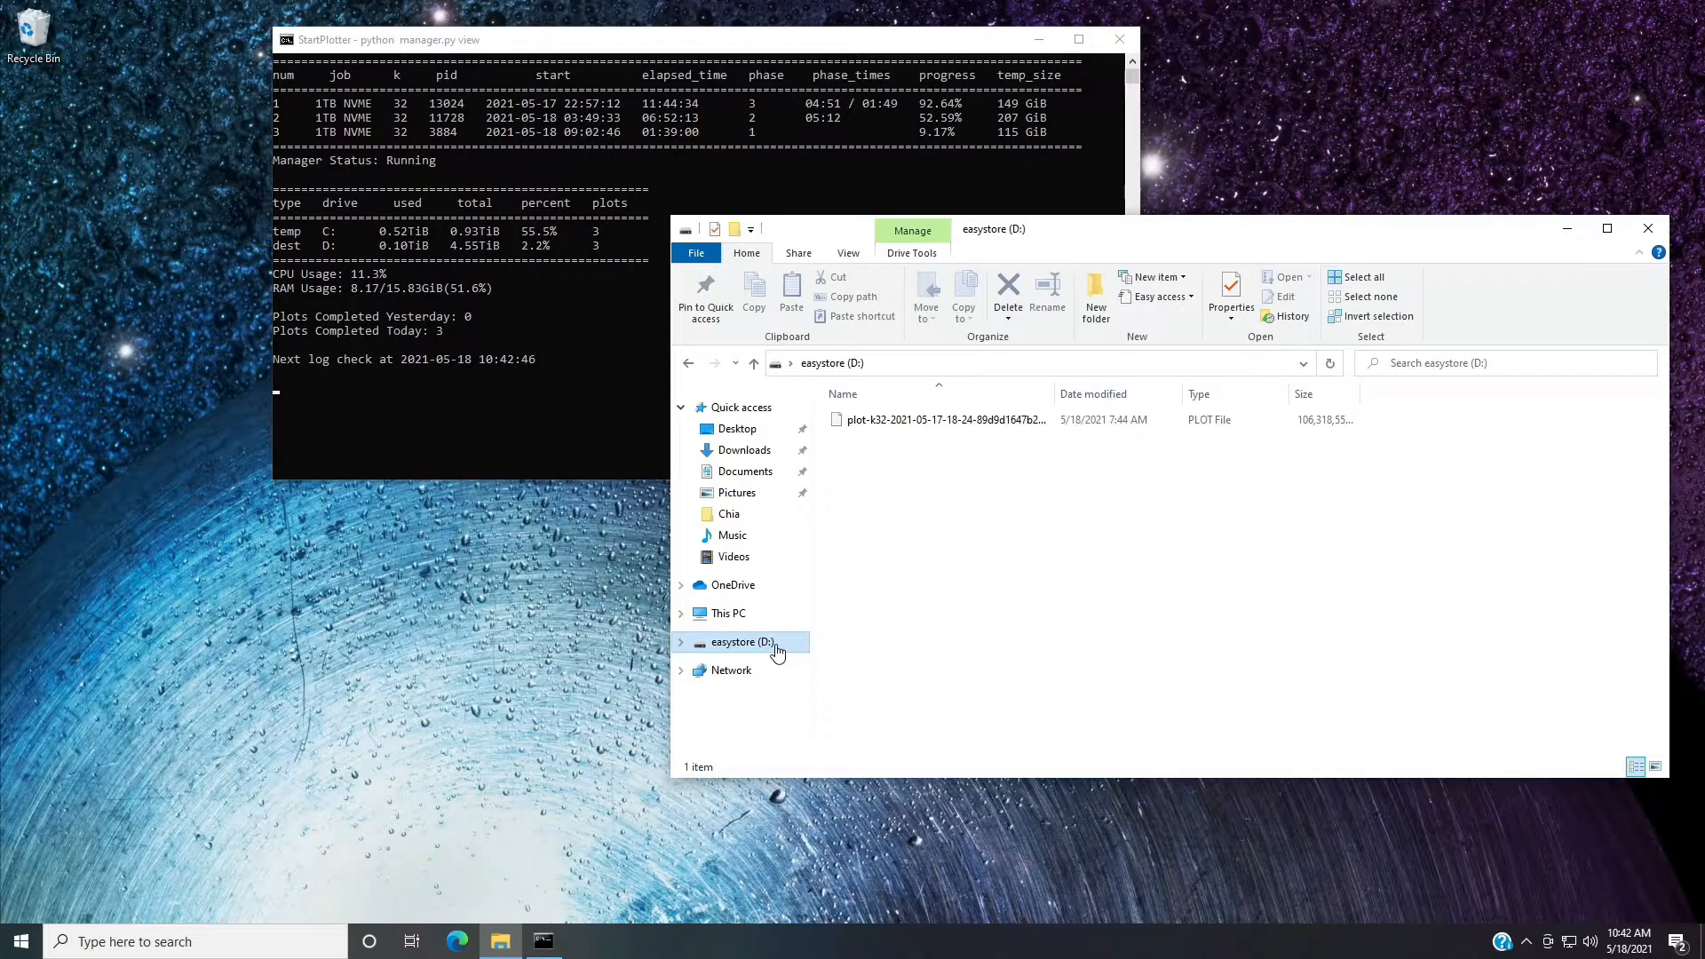
right_click(777, 651)
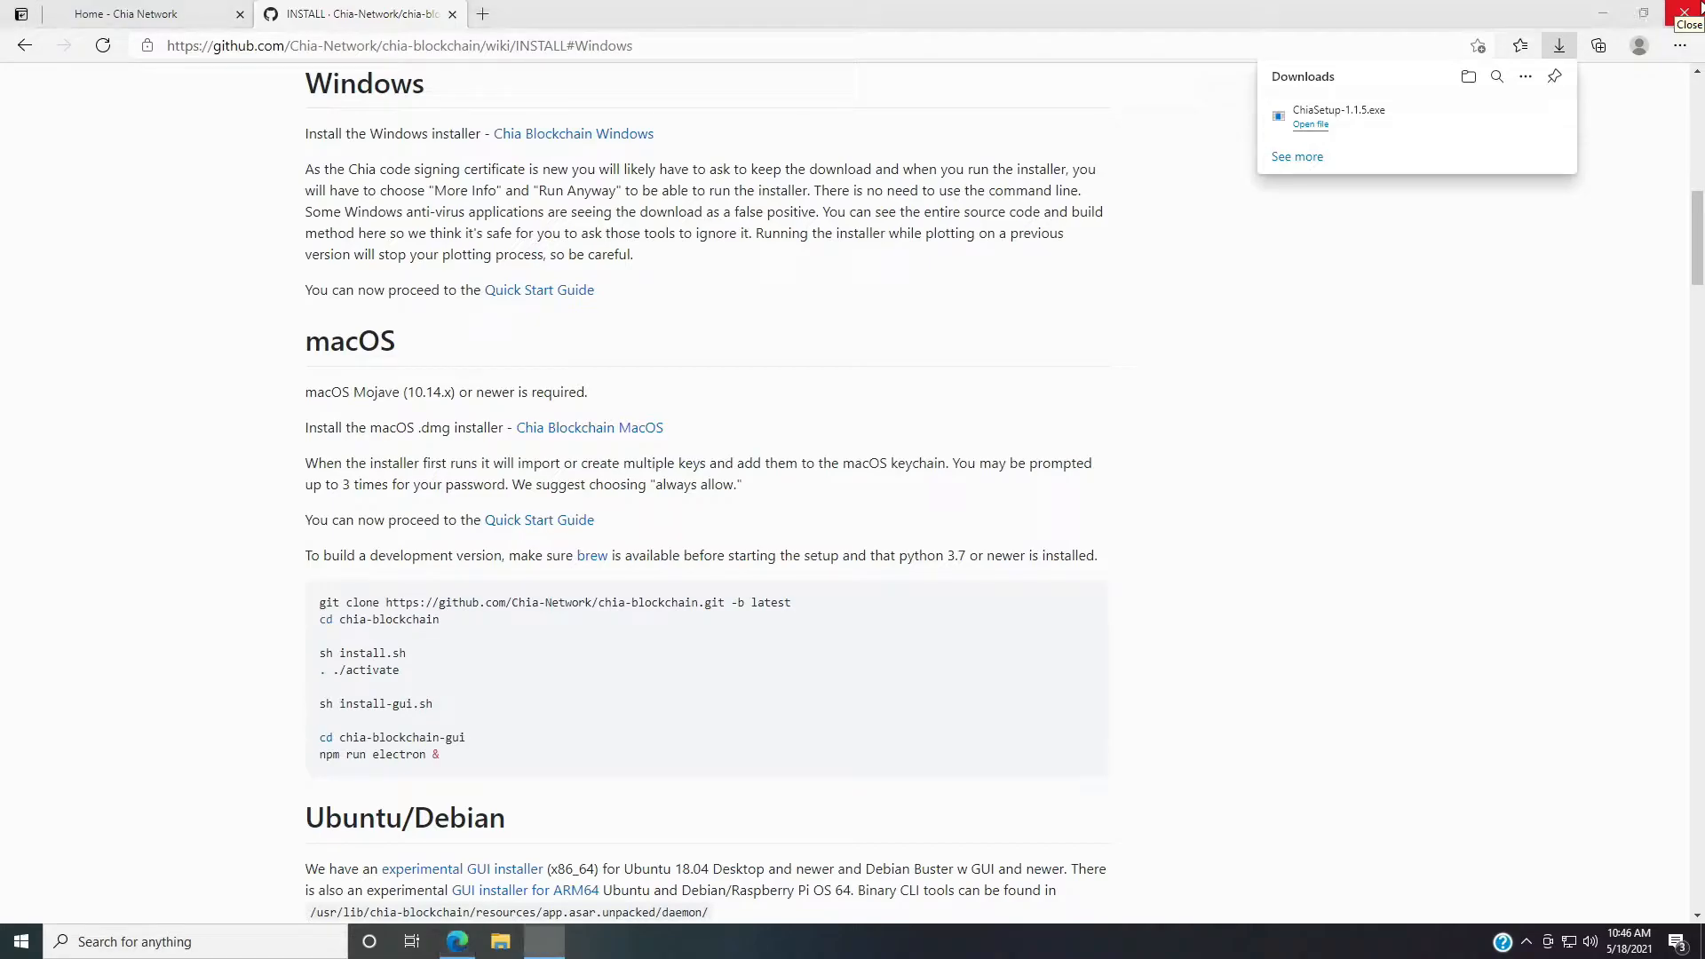
left_click(1699, 9)
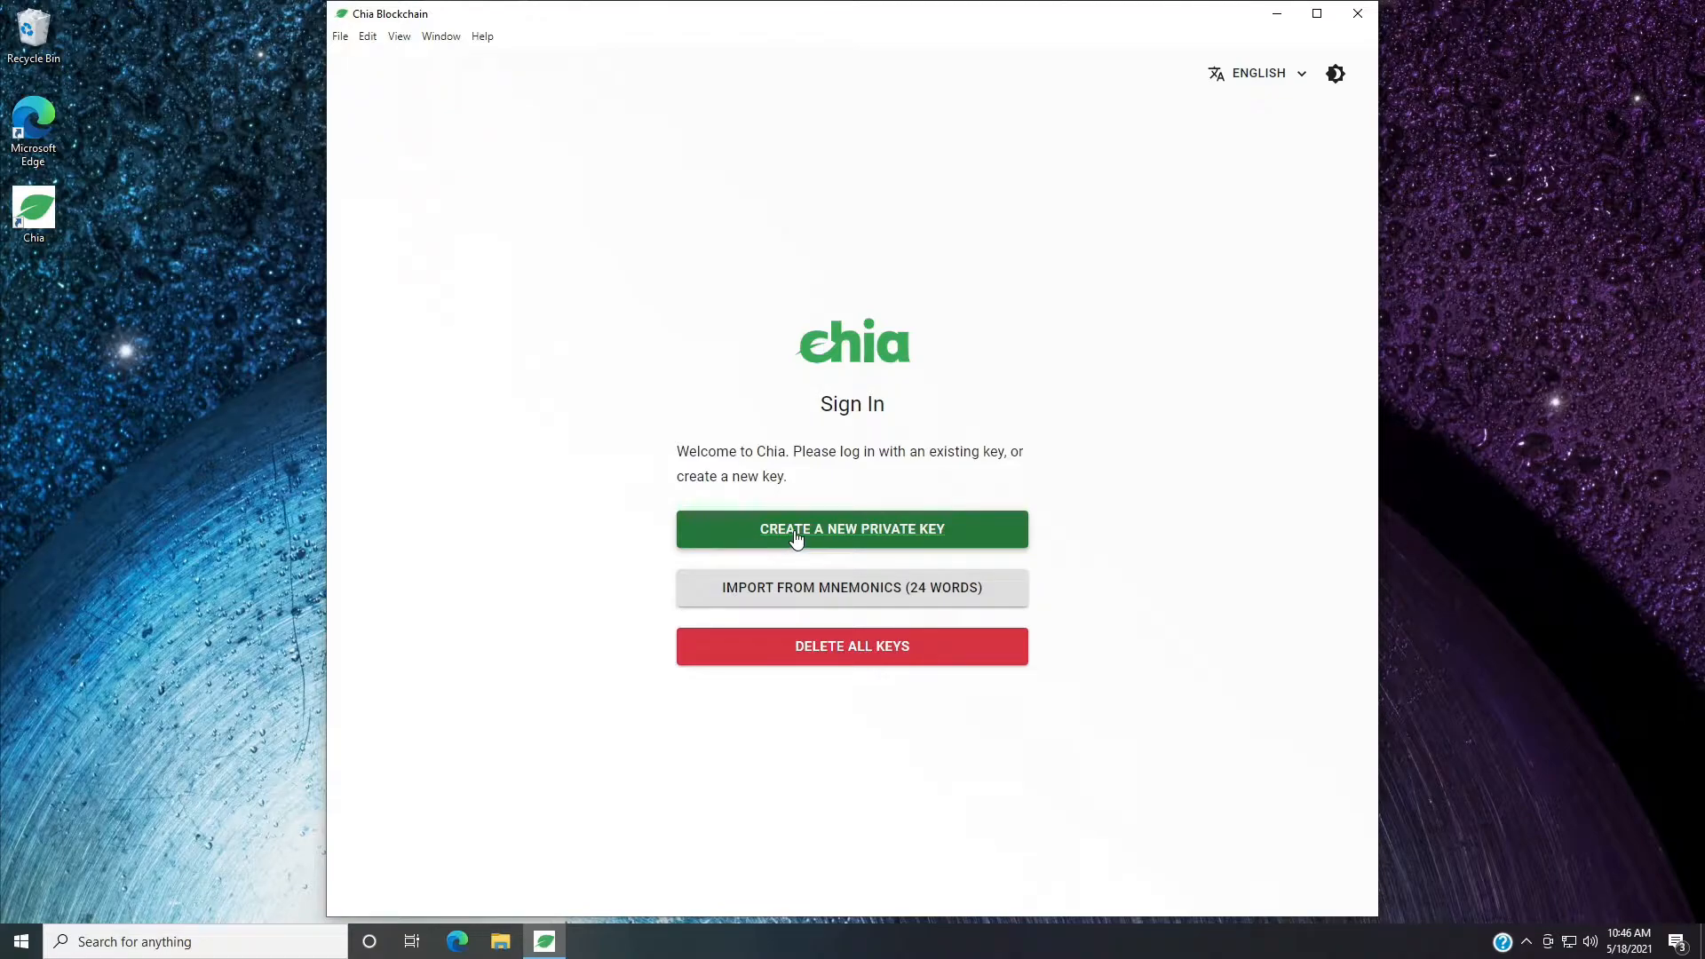
In Chia Blockchain, choose to import the wallet from its 24-word mnemonic and start with the first word field.
left_click(804, 589)
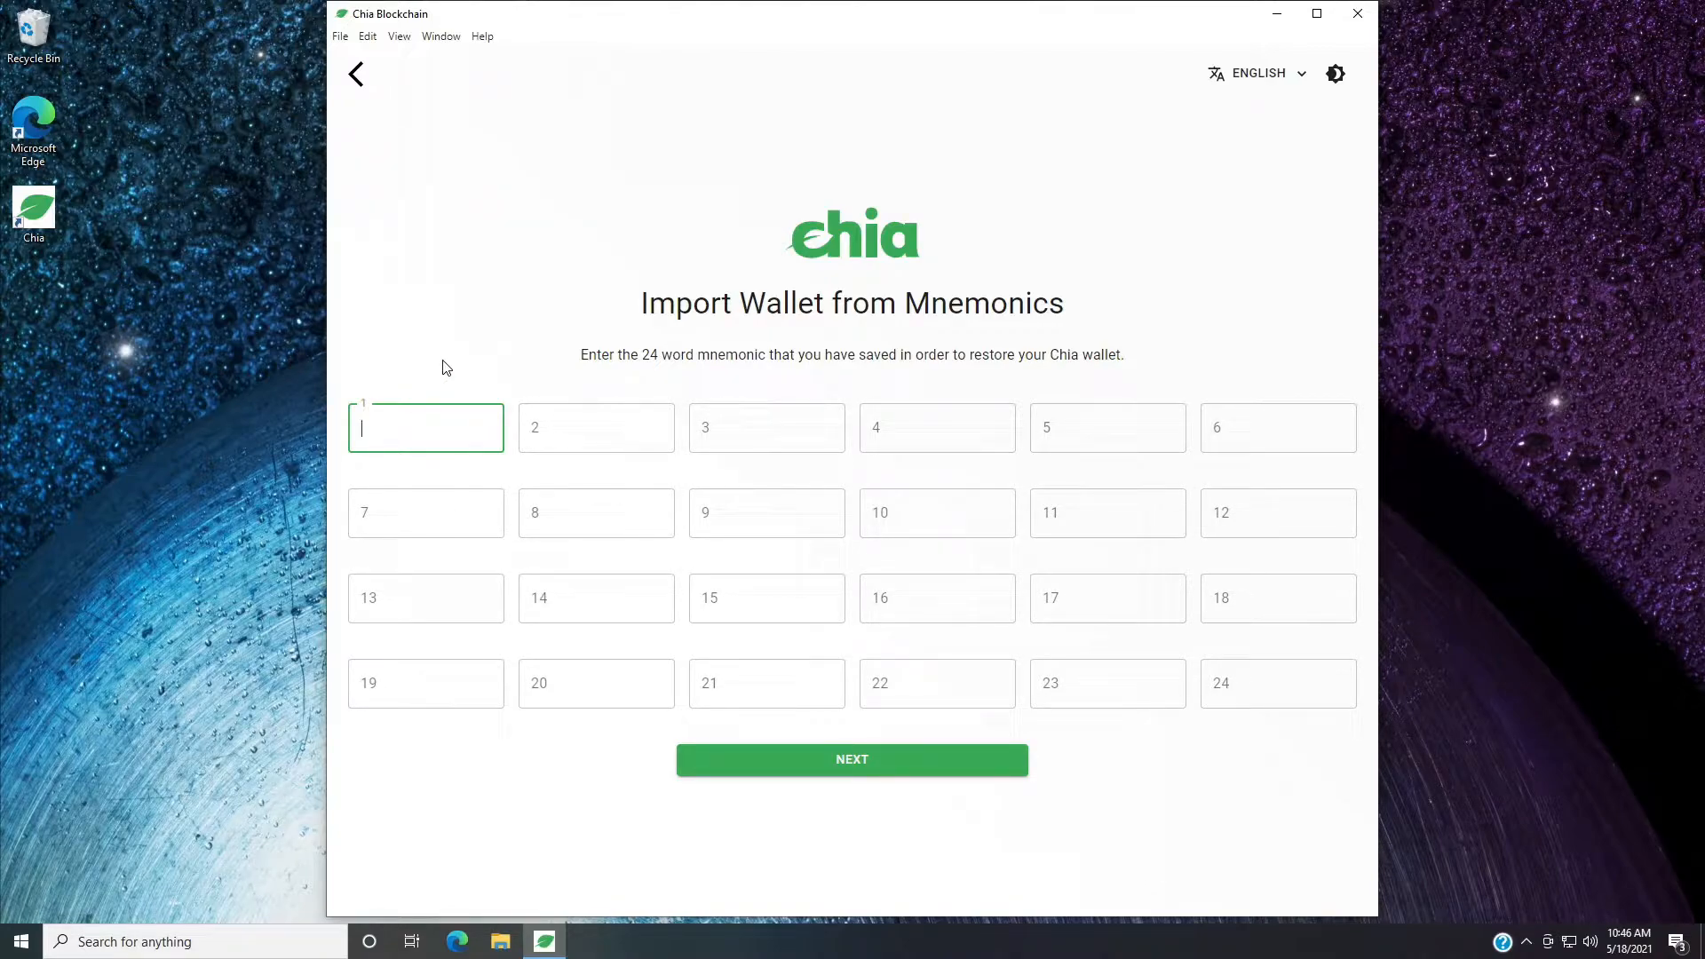
left_click(439, 418)
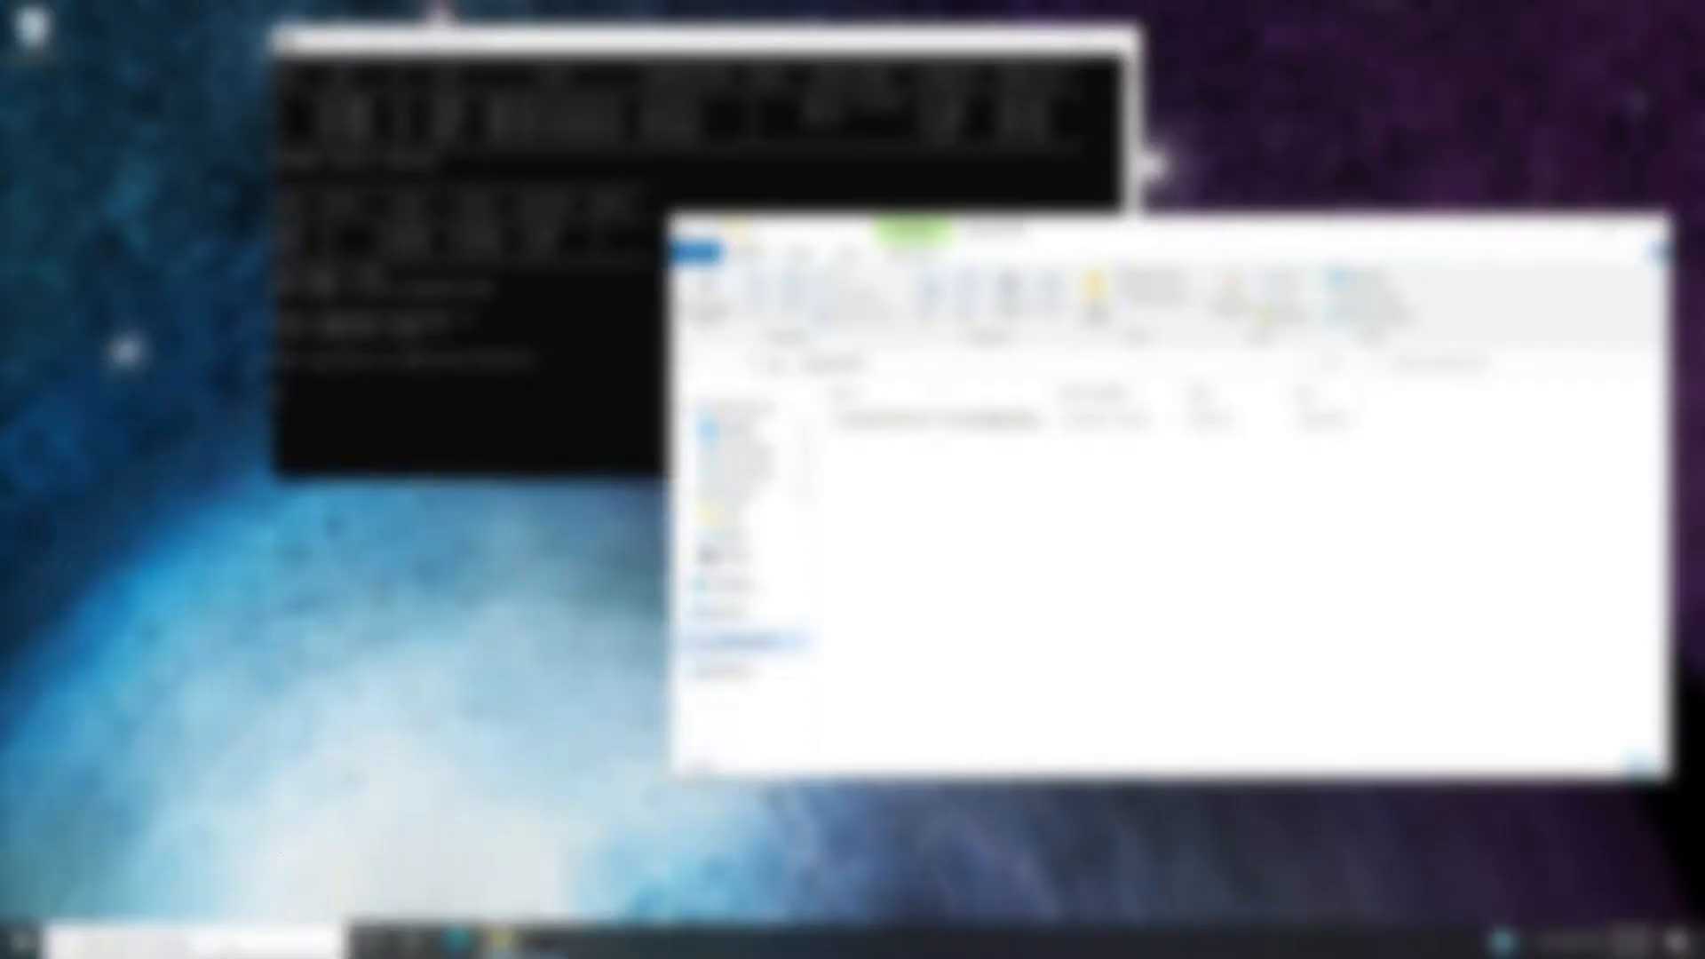
key("super")
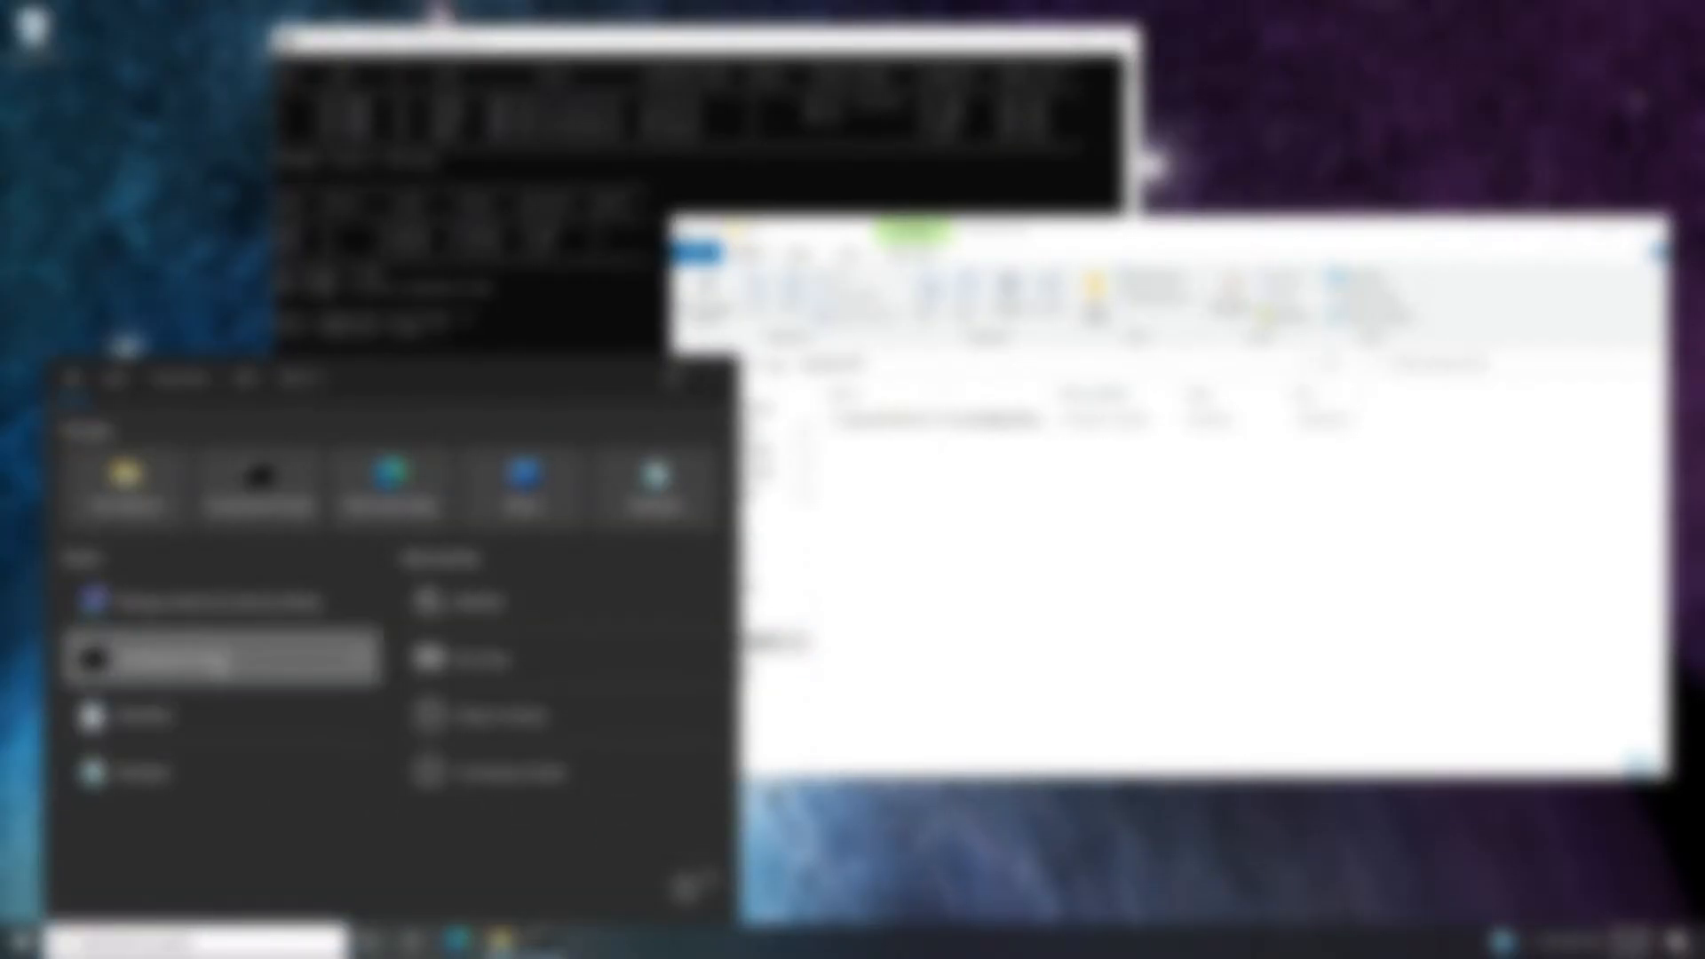
left_click(228, 654)
type("ipconfig")
key("Return")
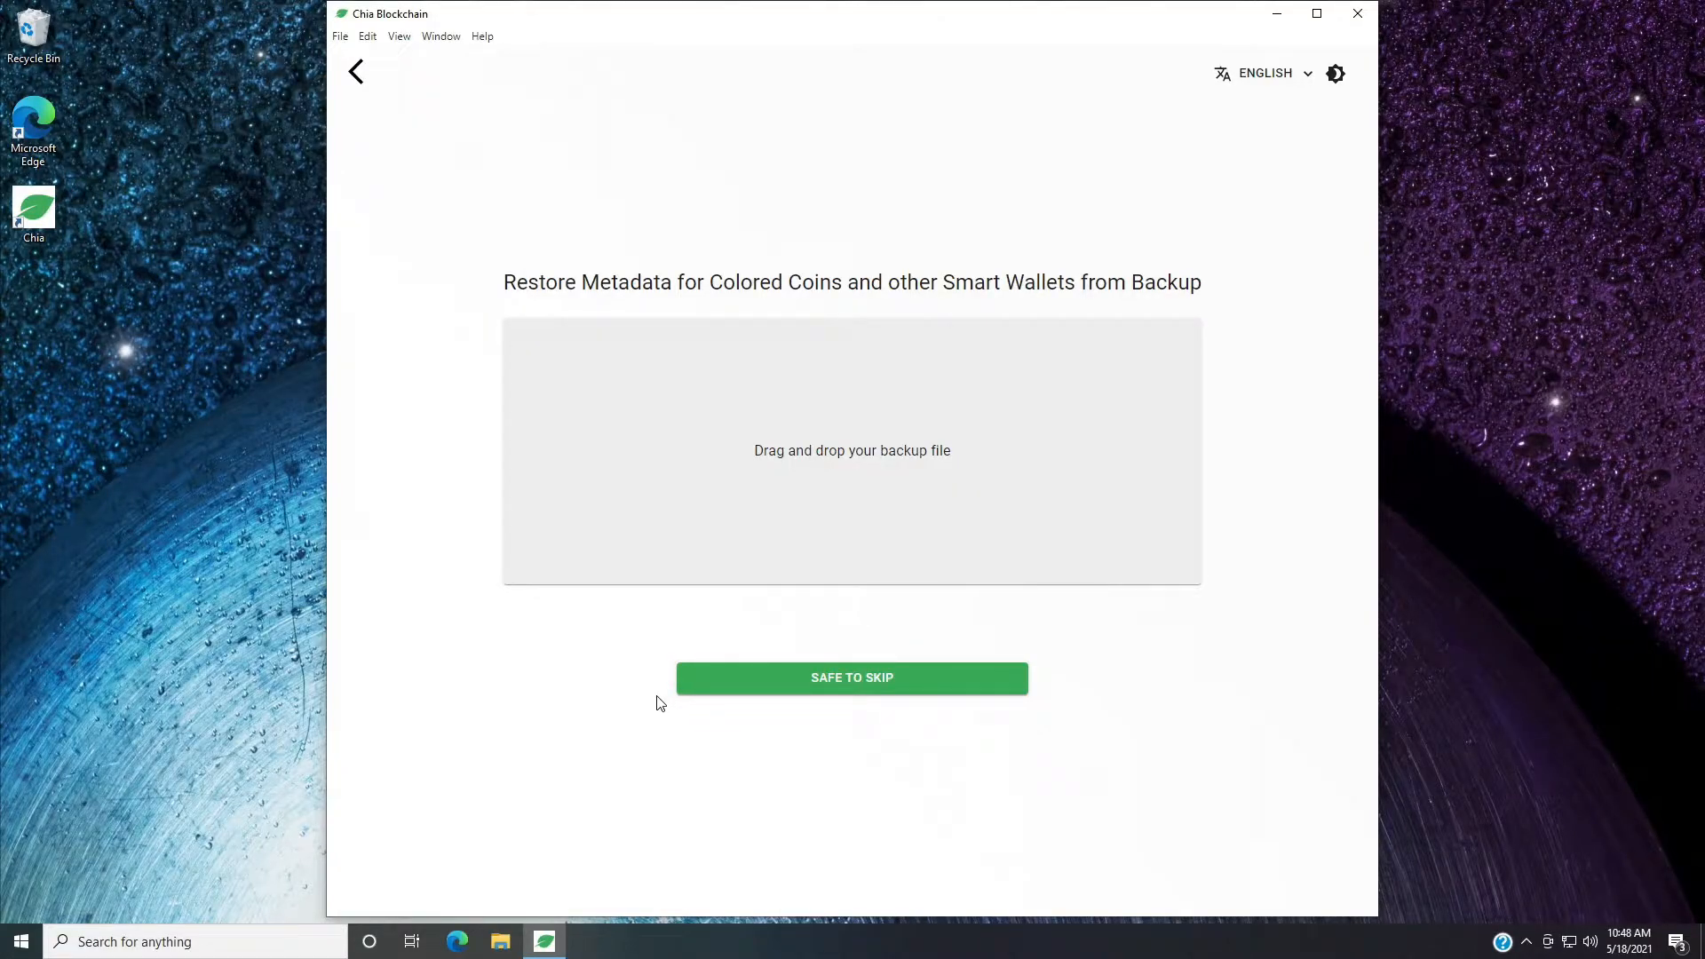
Skip restoring the smart wallet metadata from a backup and check the full node's sync status.
left_click(885, 690)
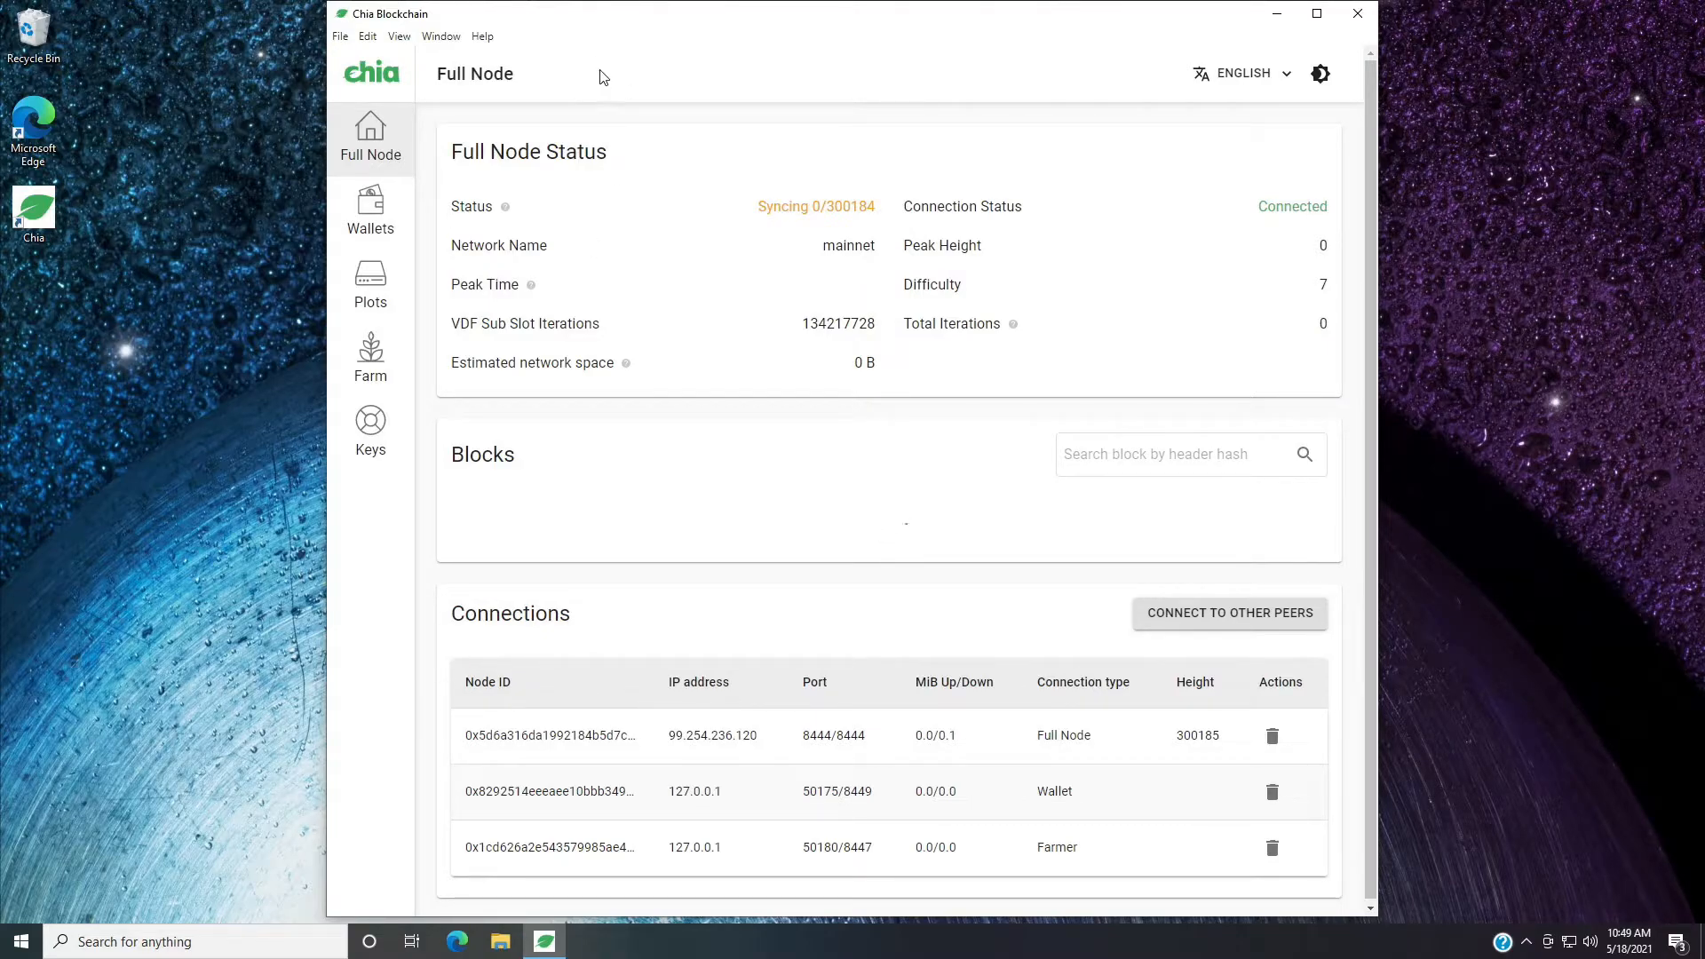
left_click_drag(757, 209, 885, 211)
left_click(867, 158)
left_click(372, 291)
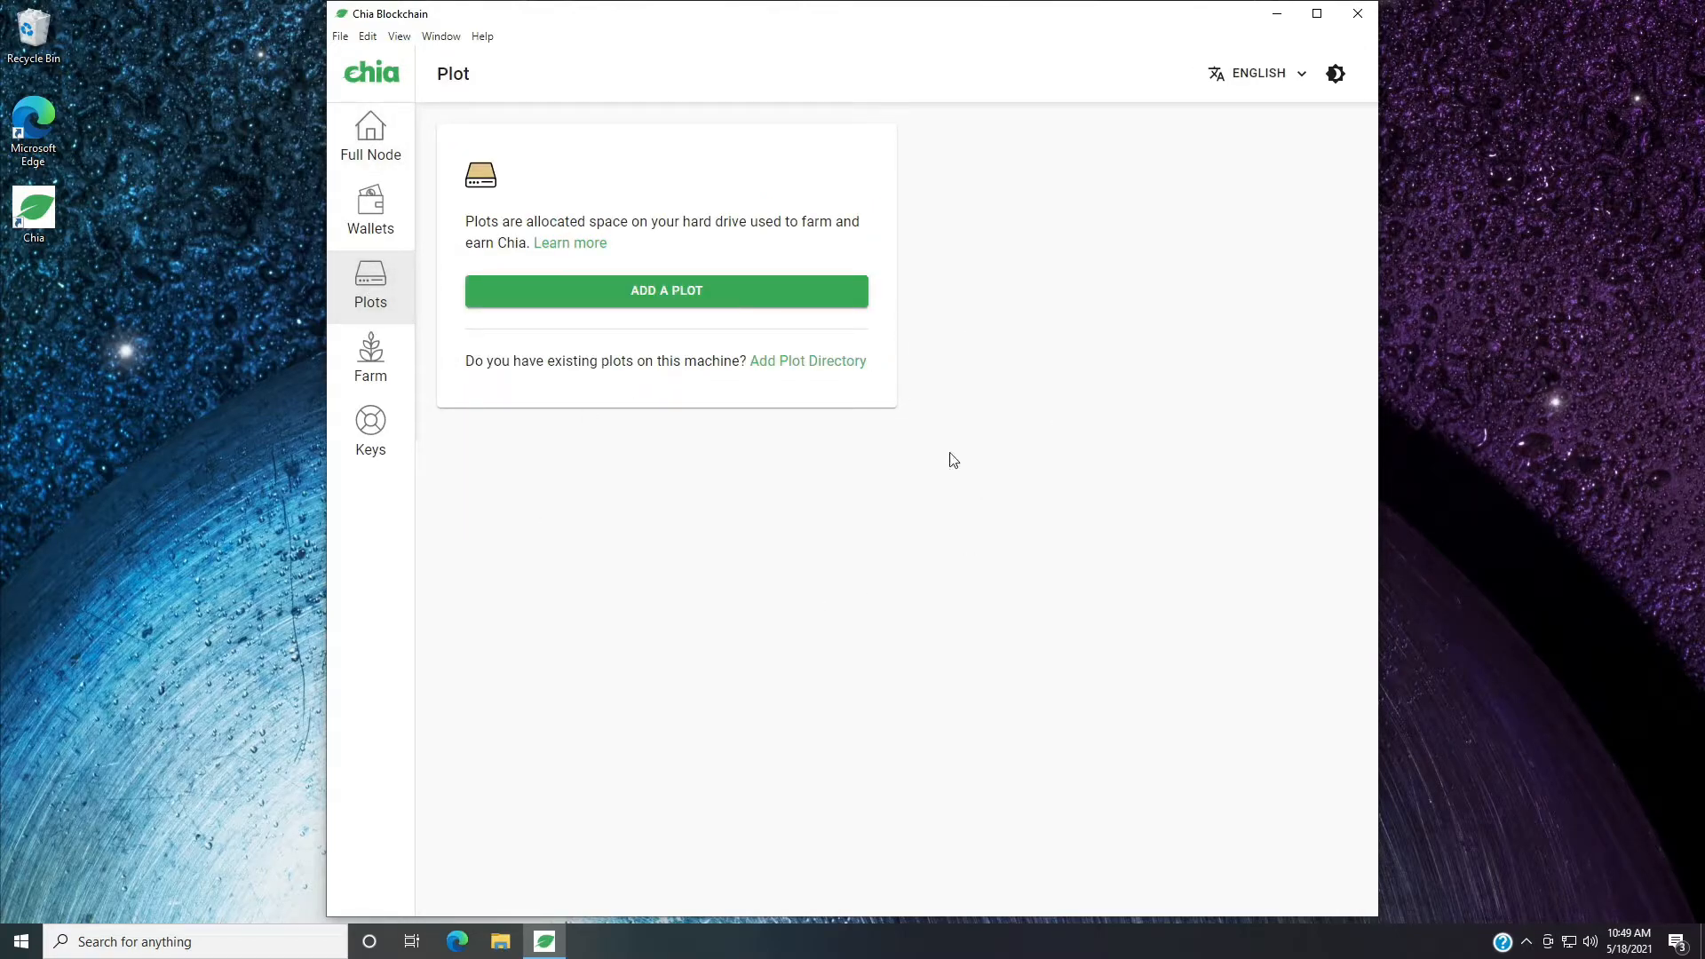
left_click(853, 368)
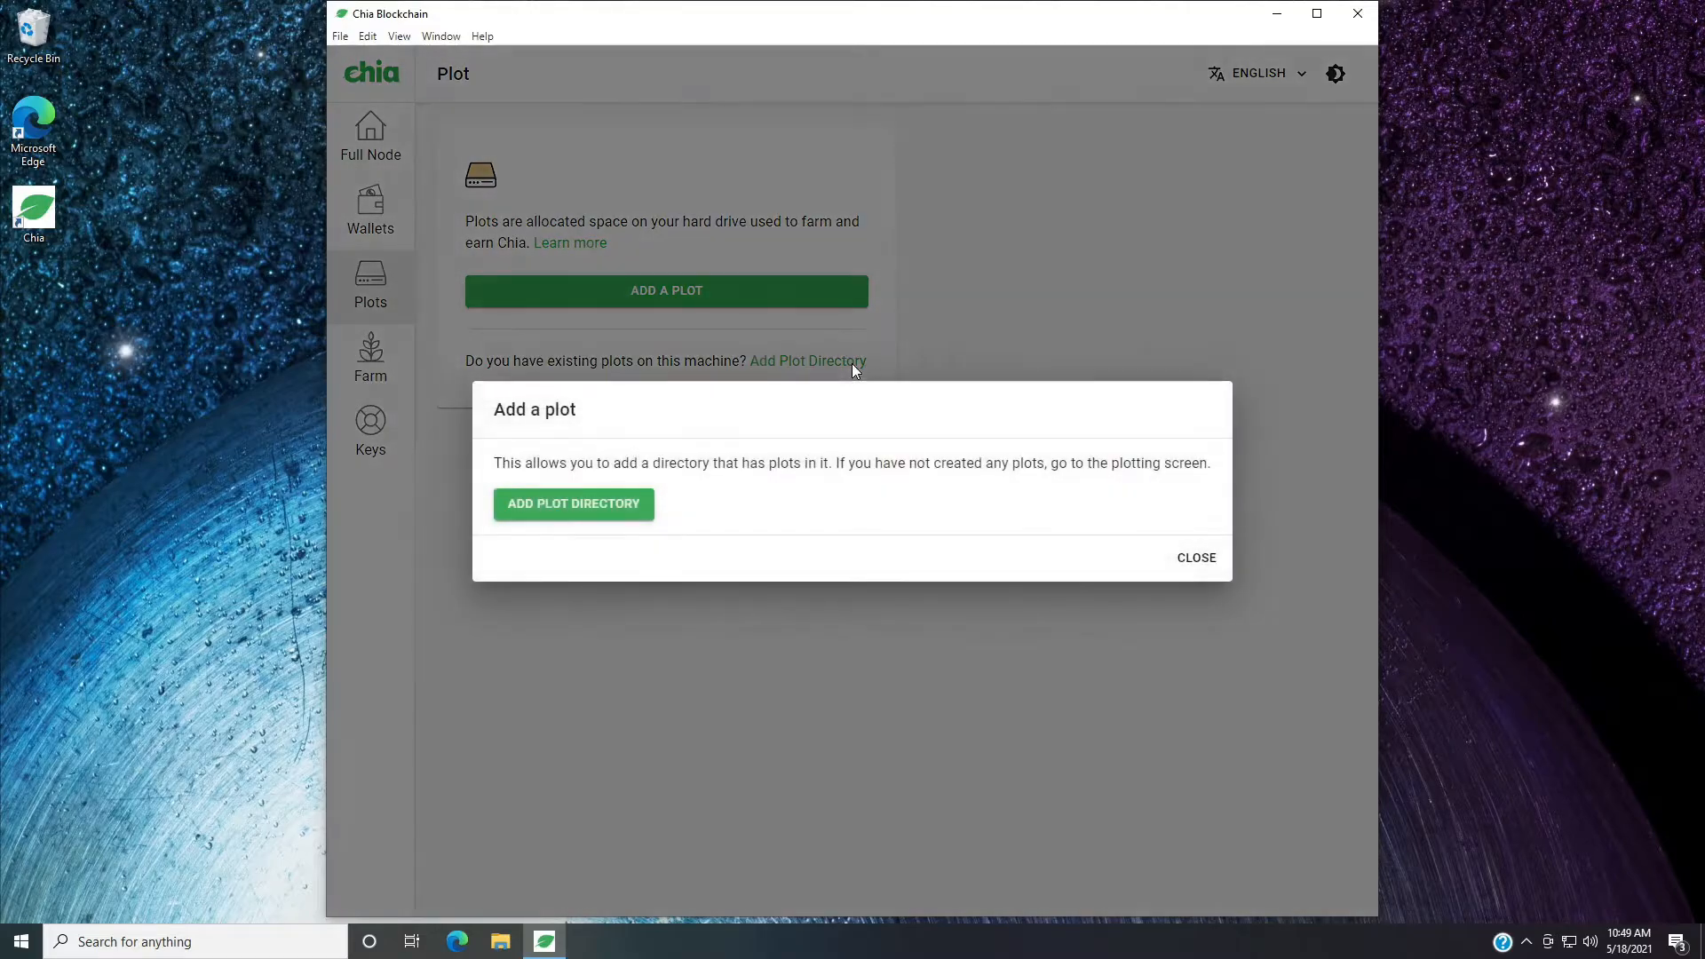
left_click(626, 506)
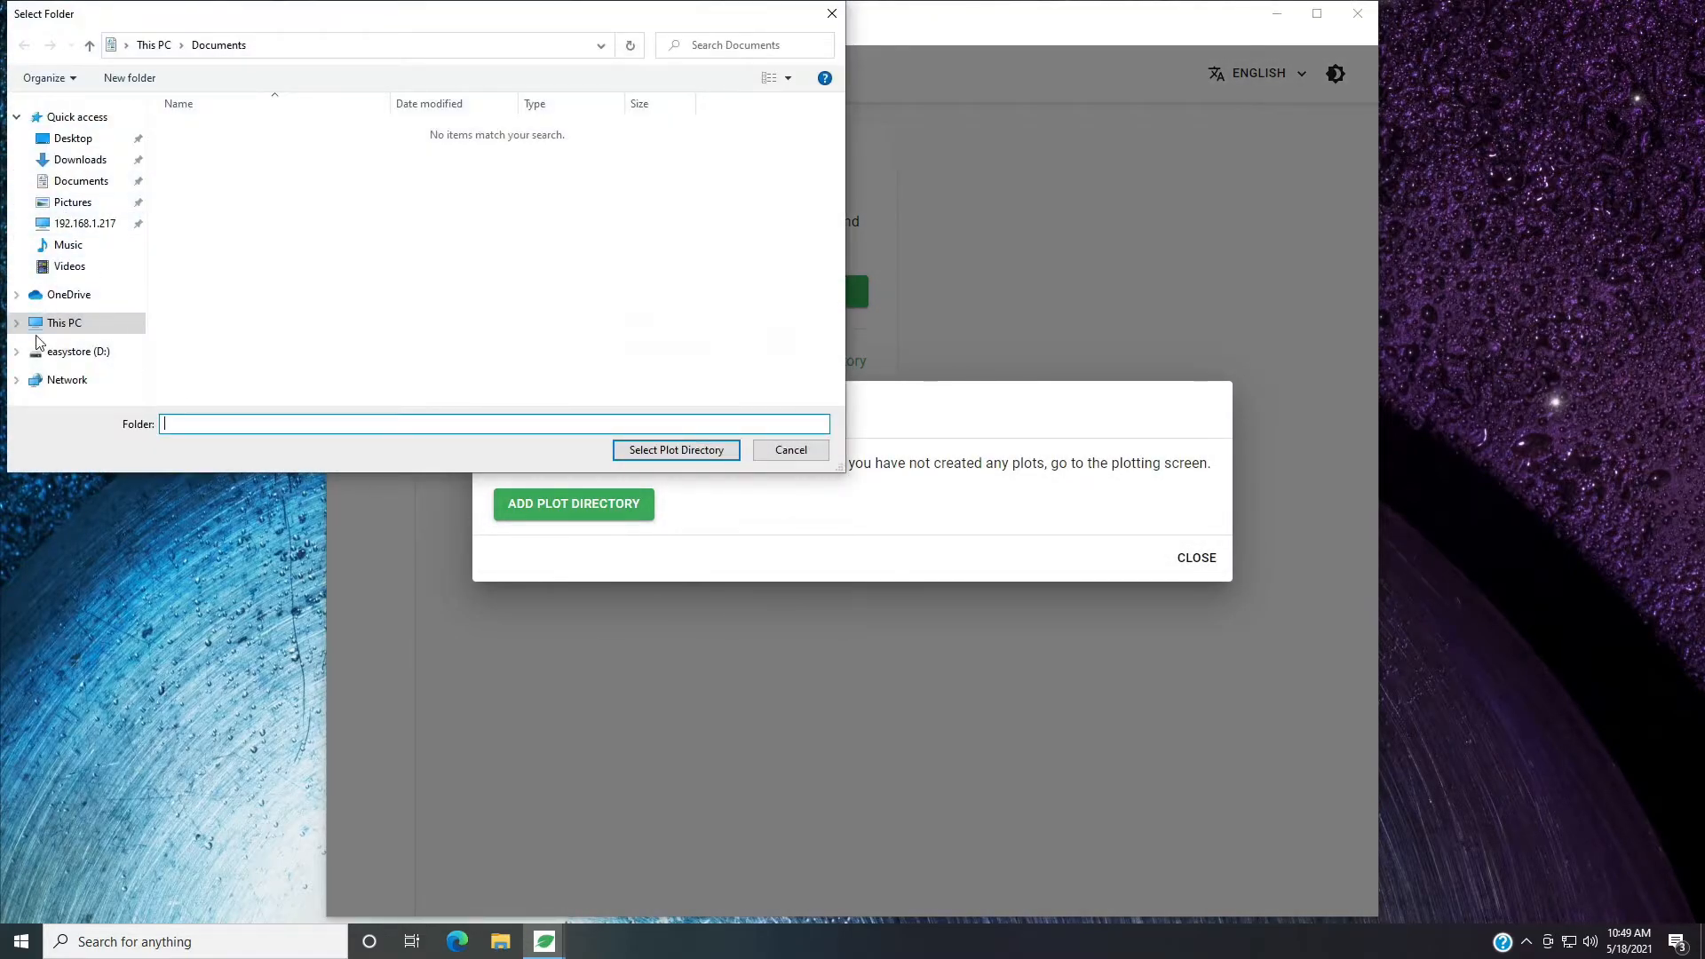
left_click(68, 356)
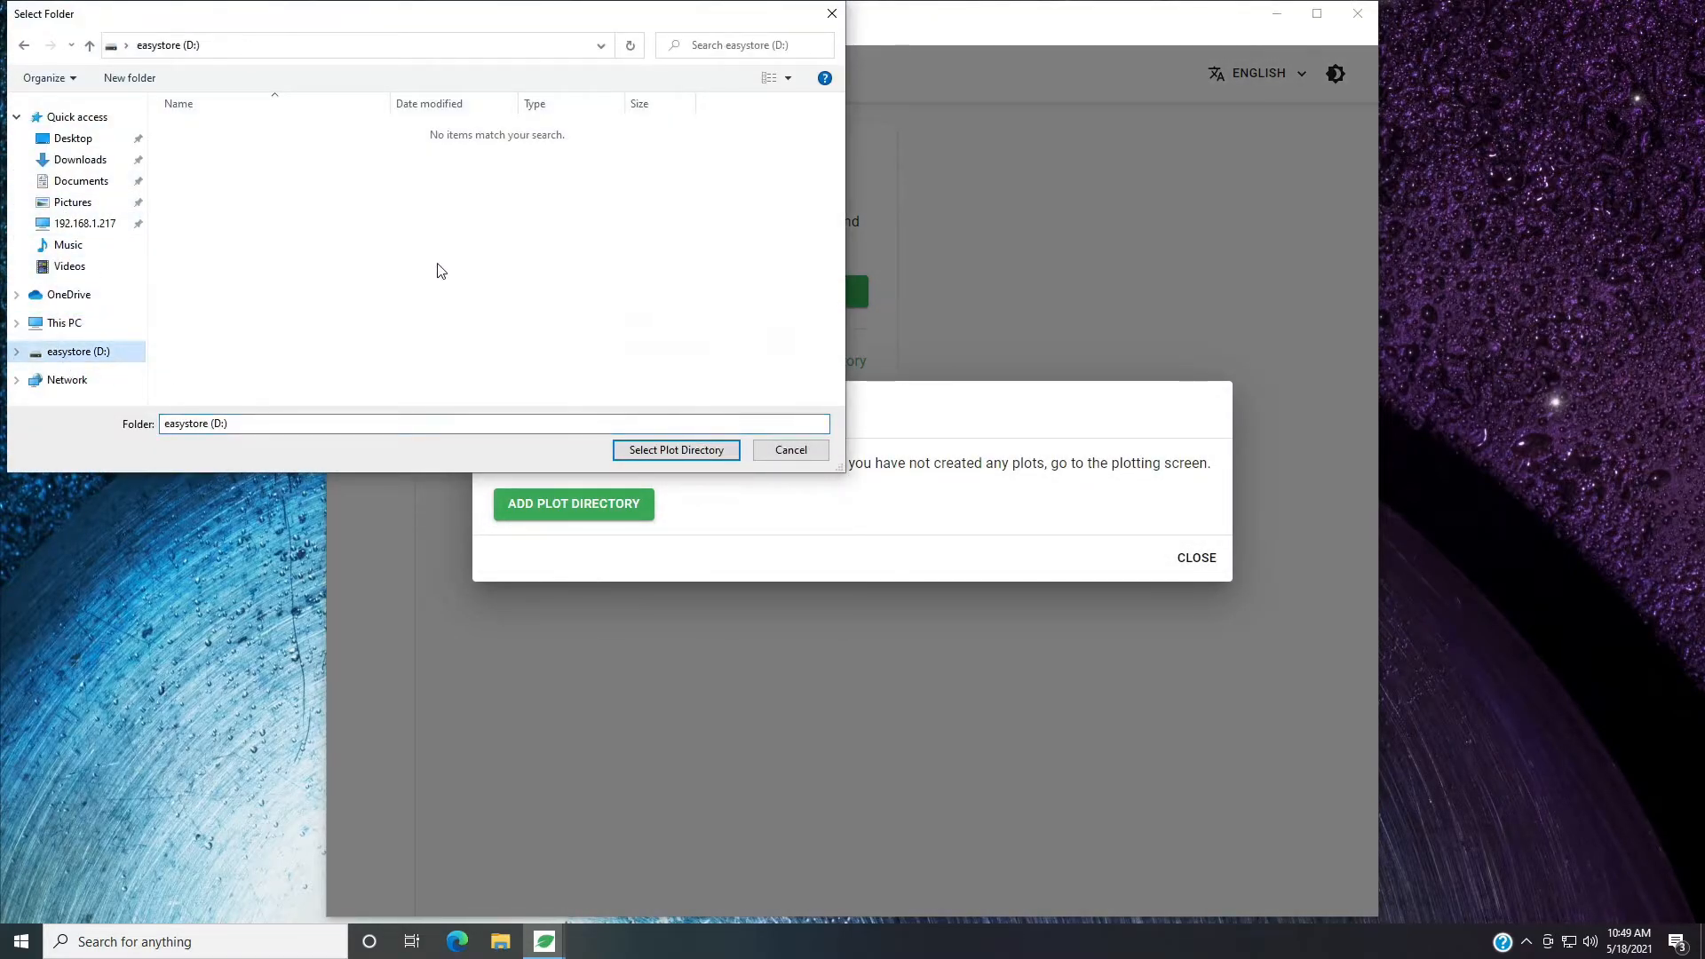
left_click(793, 454)
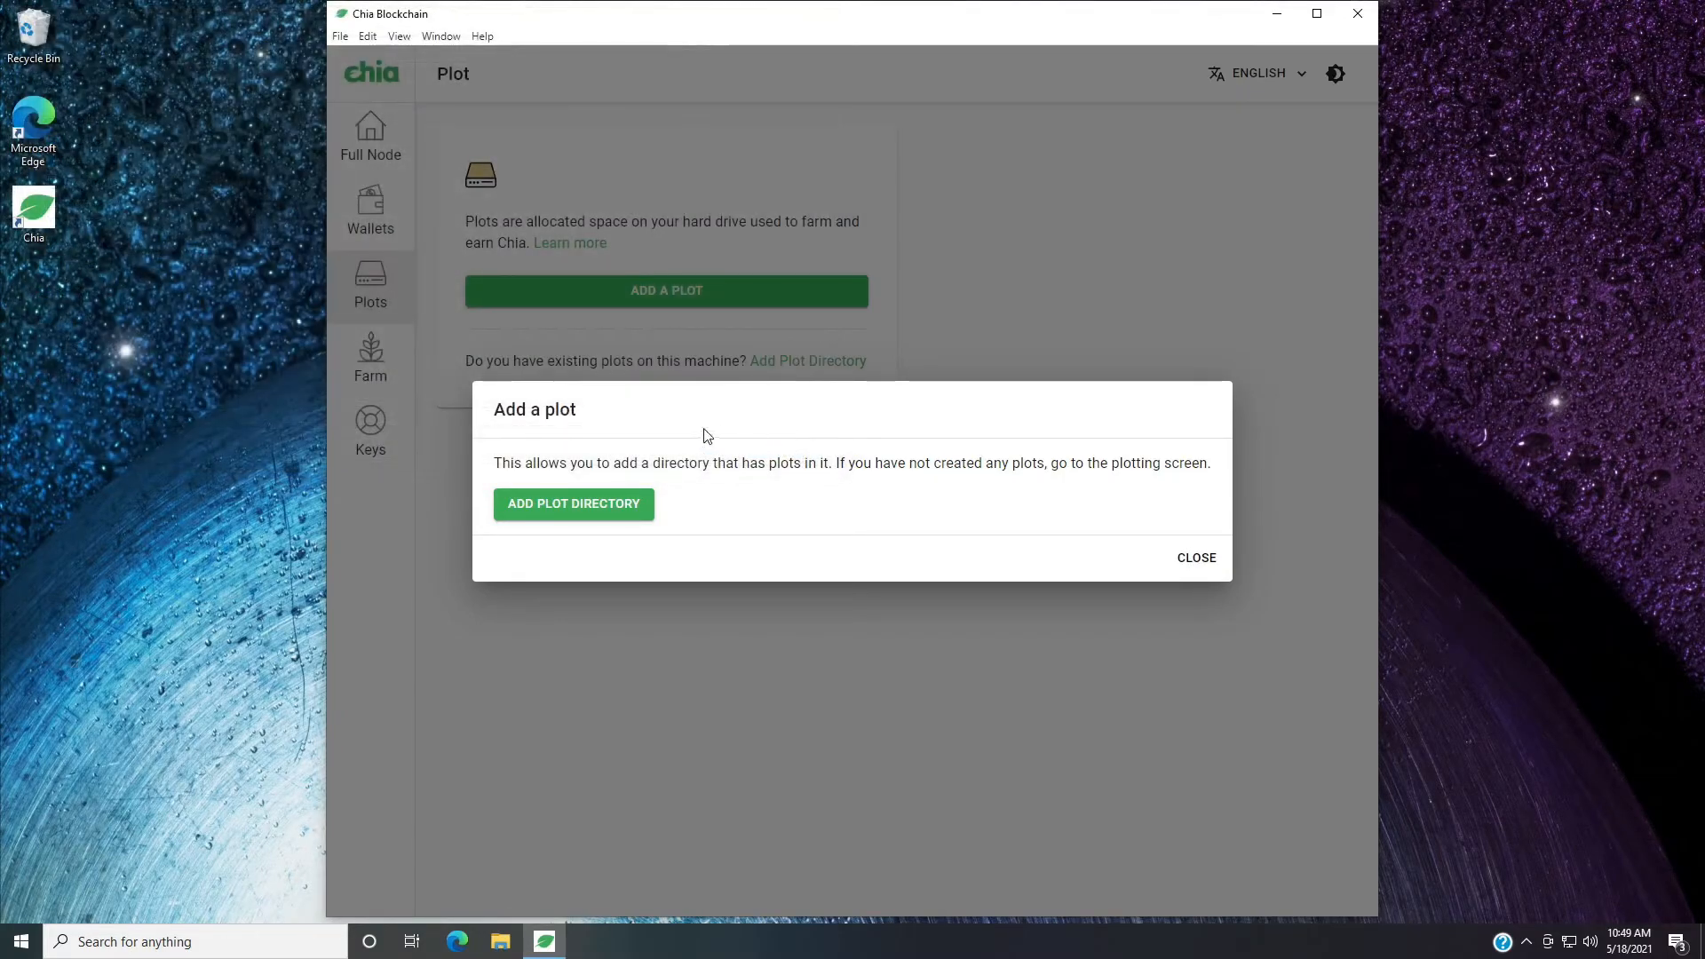
left_click(1200, 560)
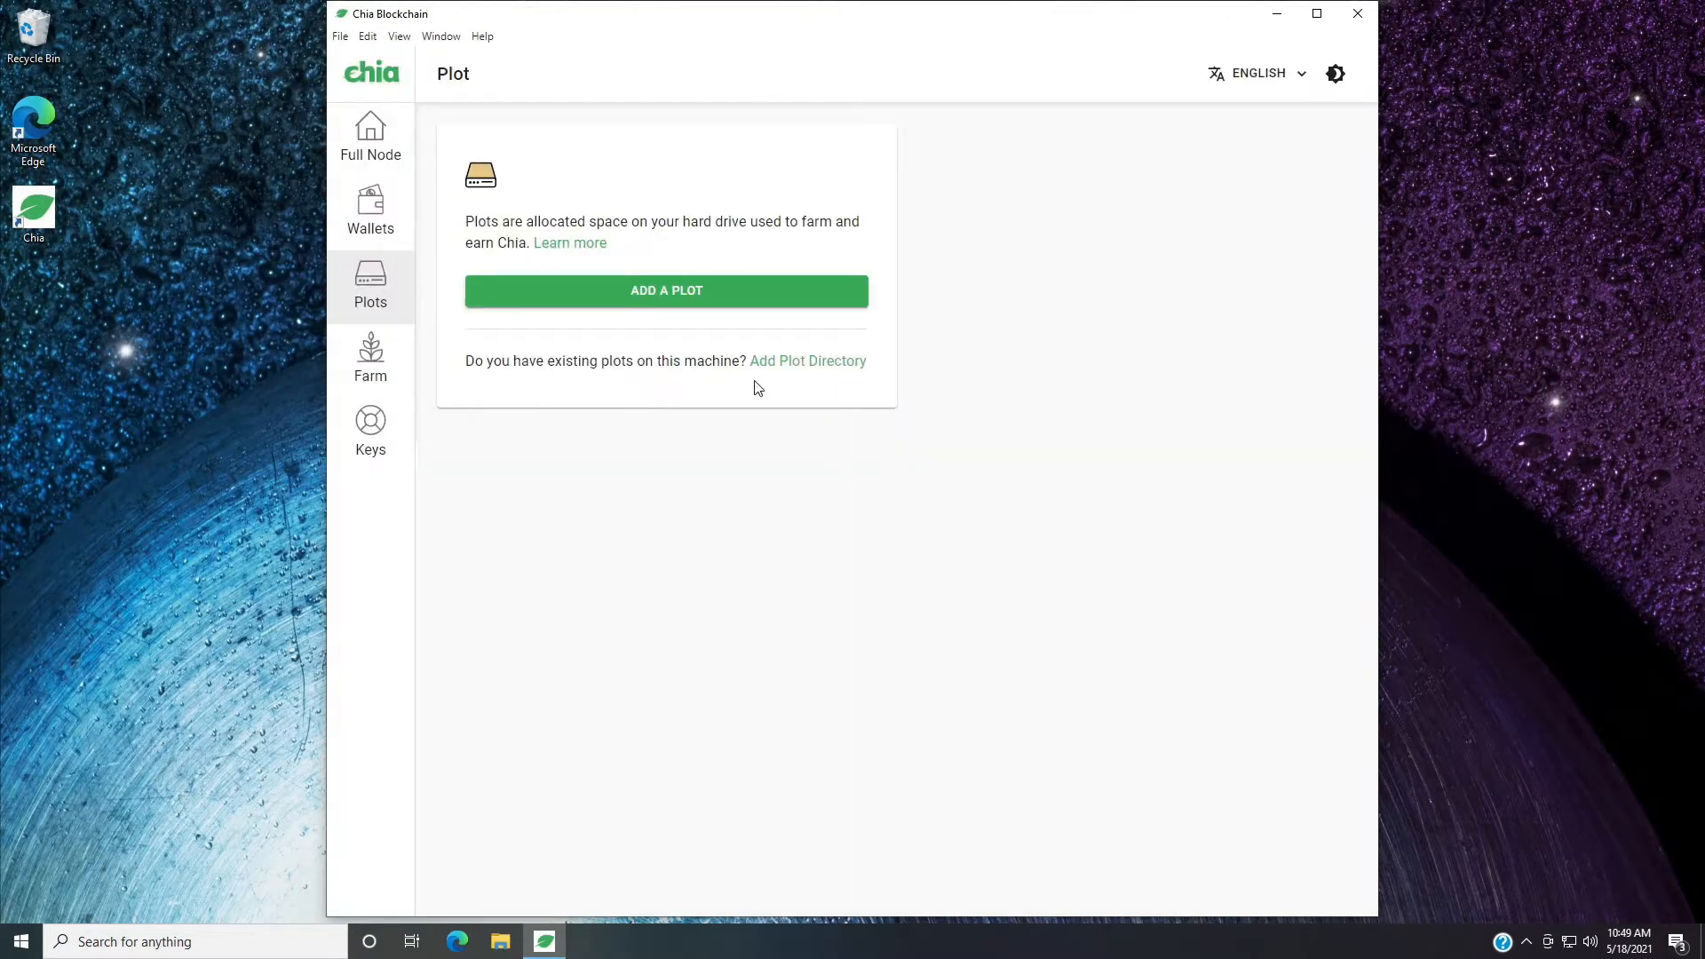
left_click(746, 296)
scroll(784, 328, "down", 3)
scroll(784, 335, "up", 3)
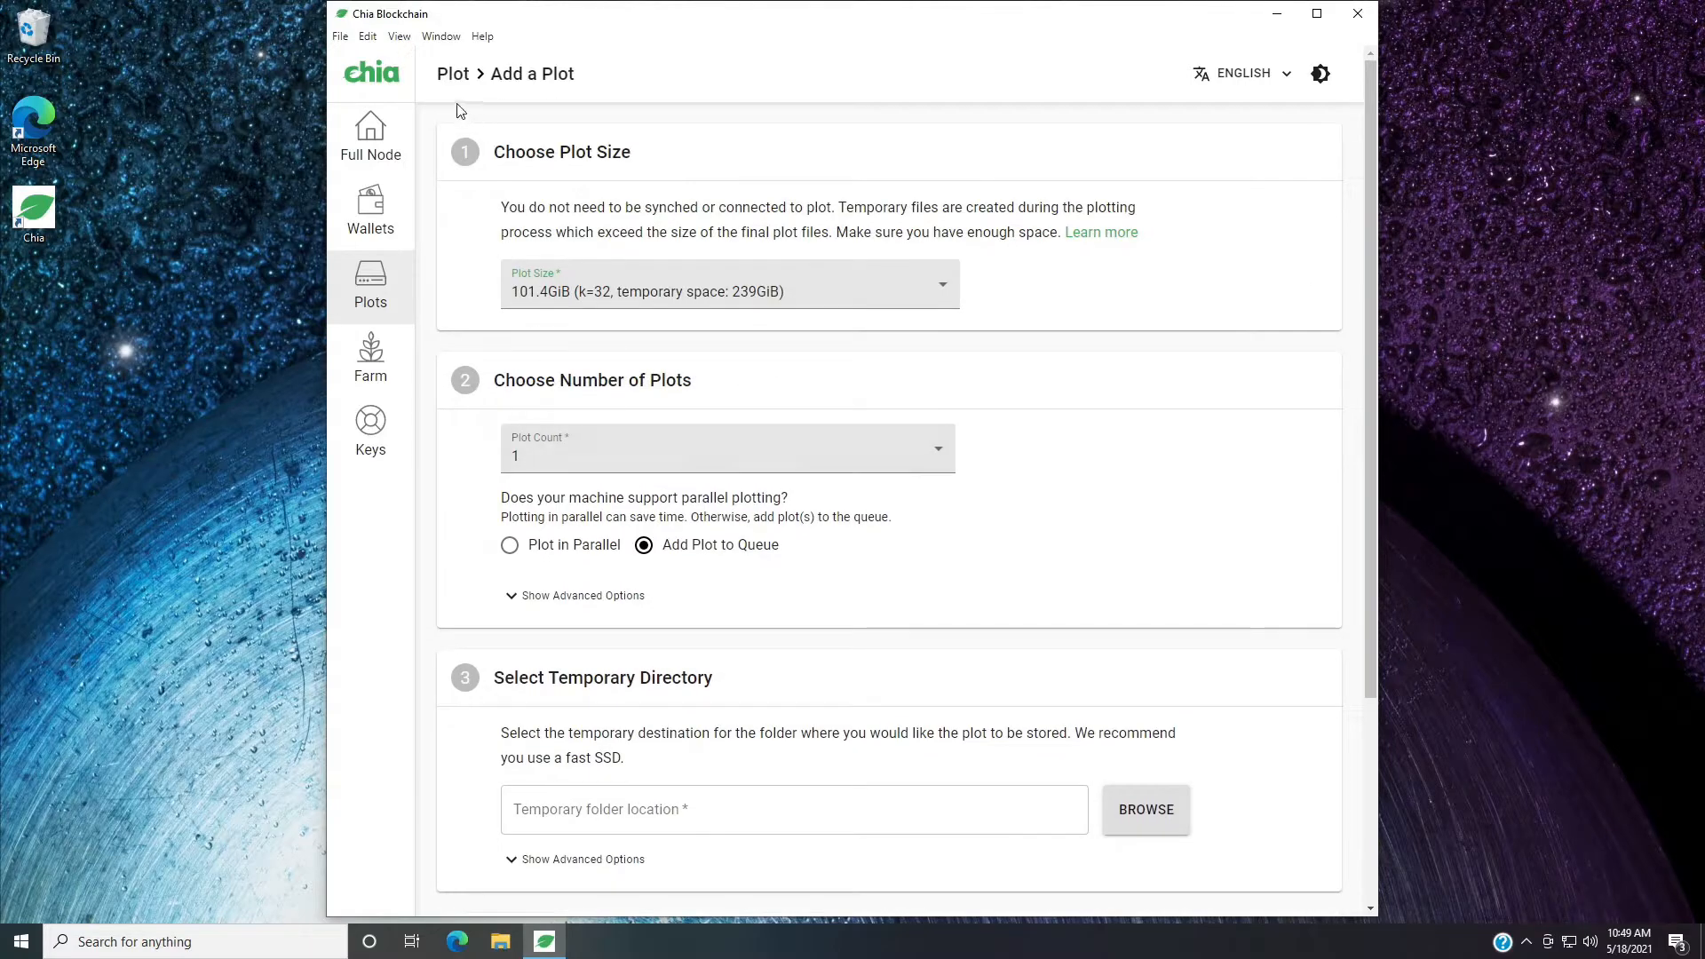
Add the shared network folder d on 192.168.1.217 as a plot directory and close the directory dialog.
left_click(370, 286)
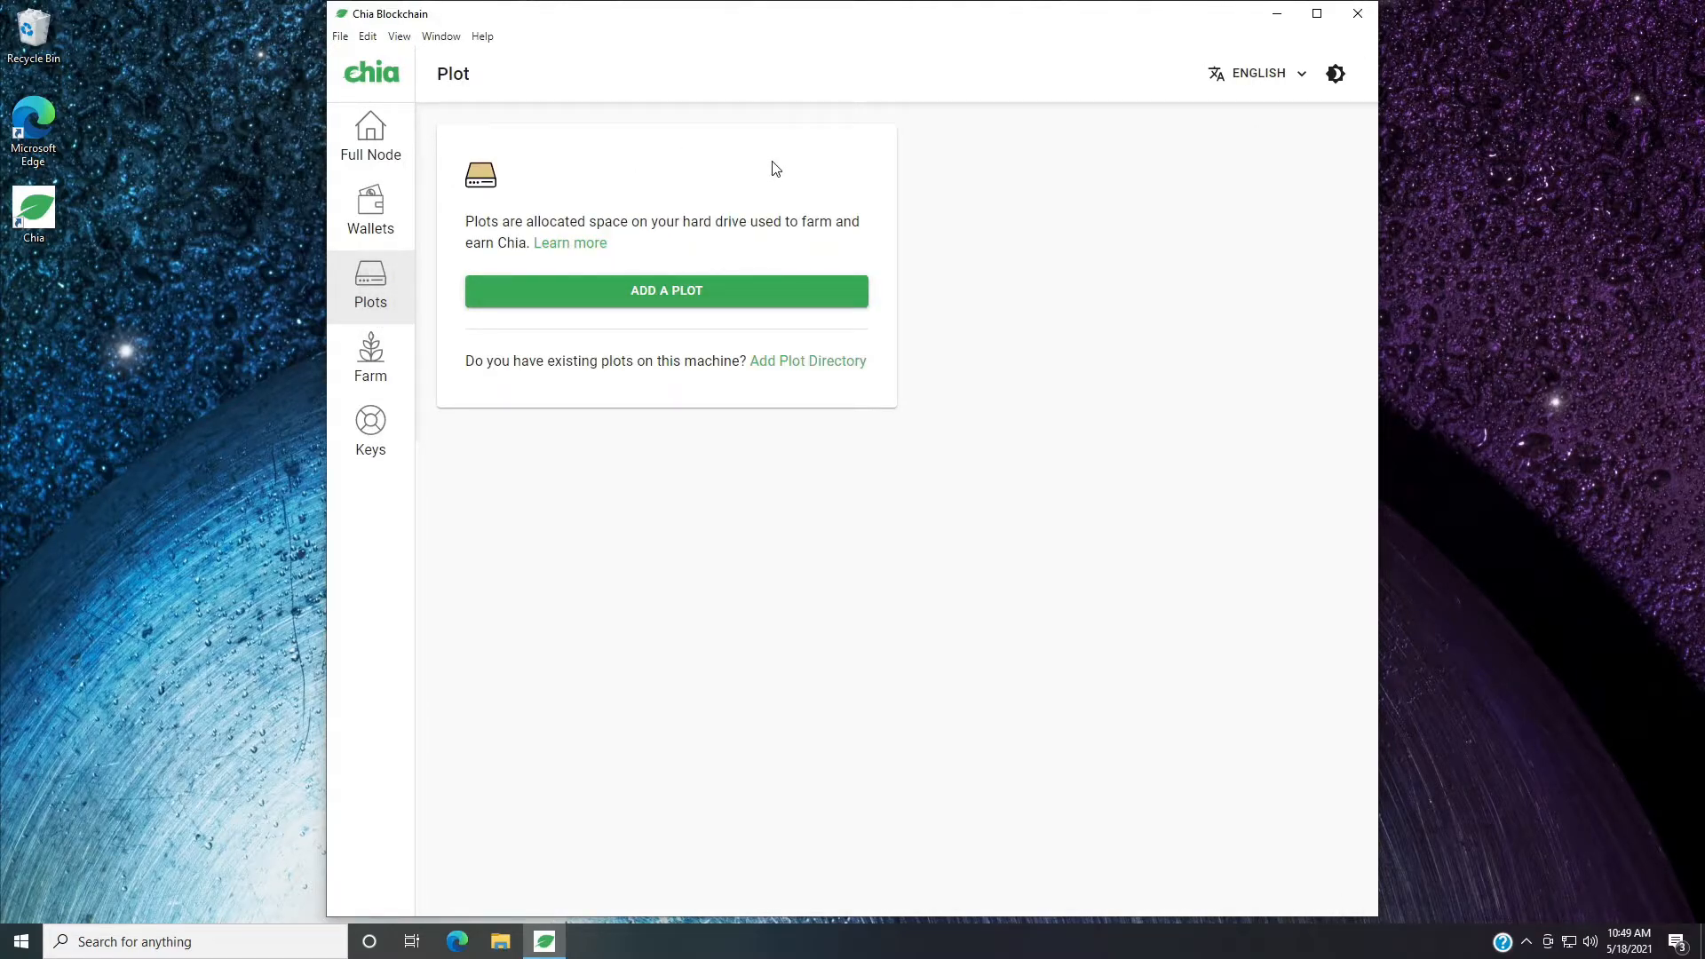
left_click(833, 364)
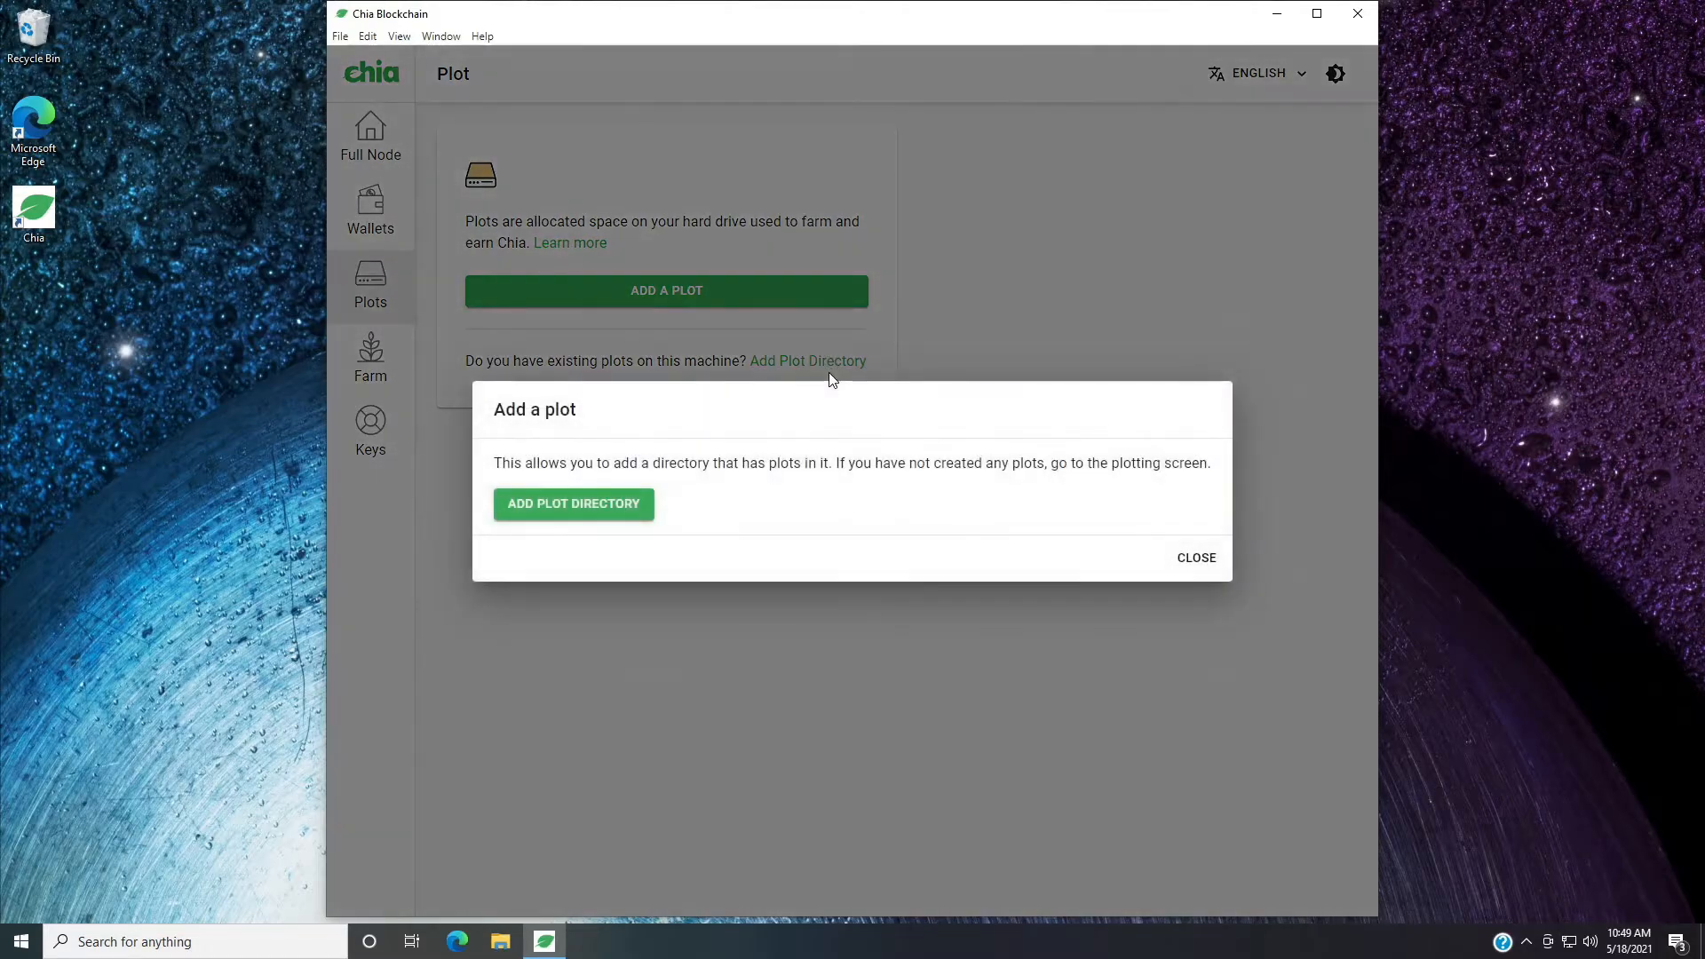
left_click(621, 515)
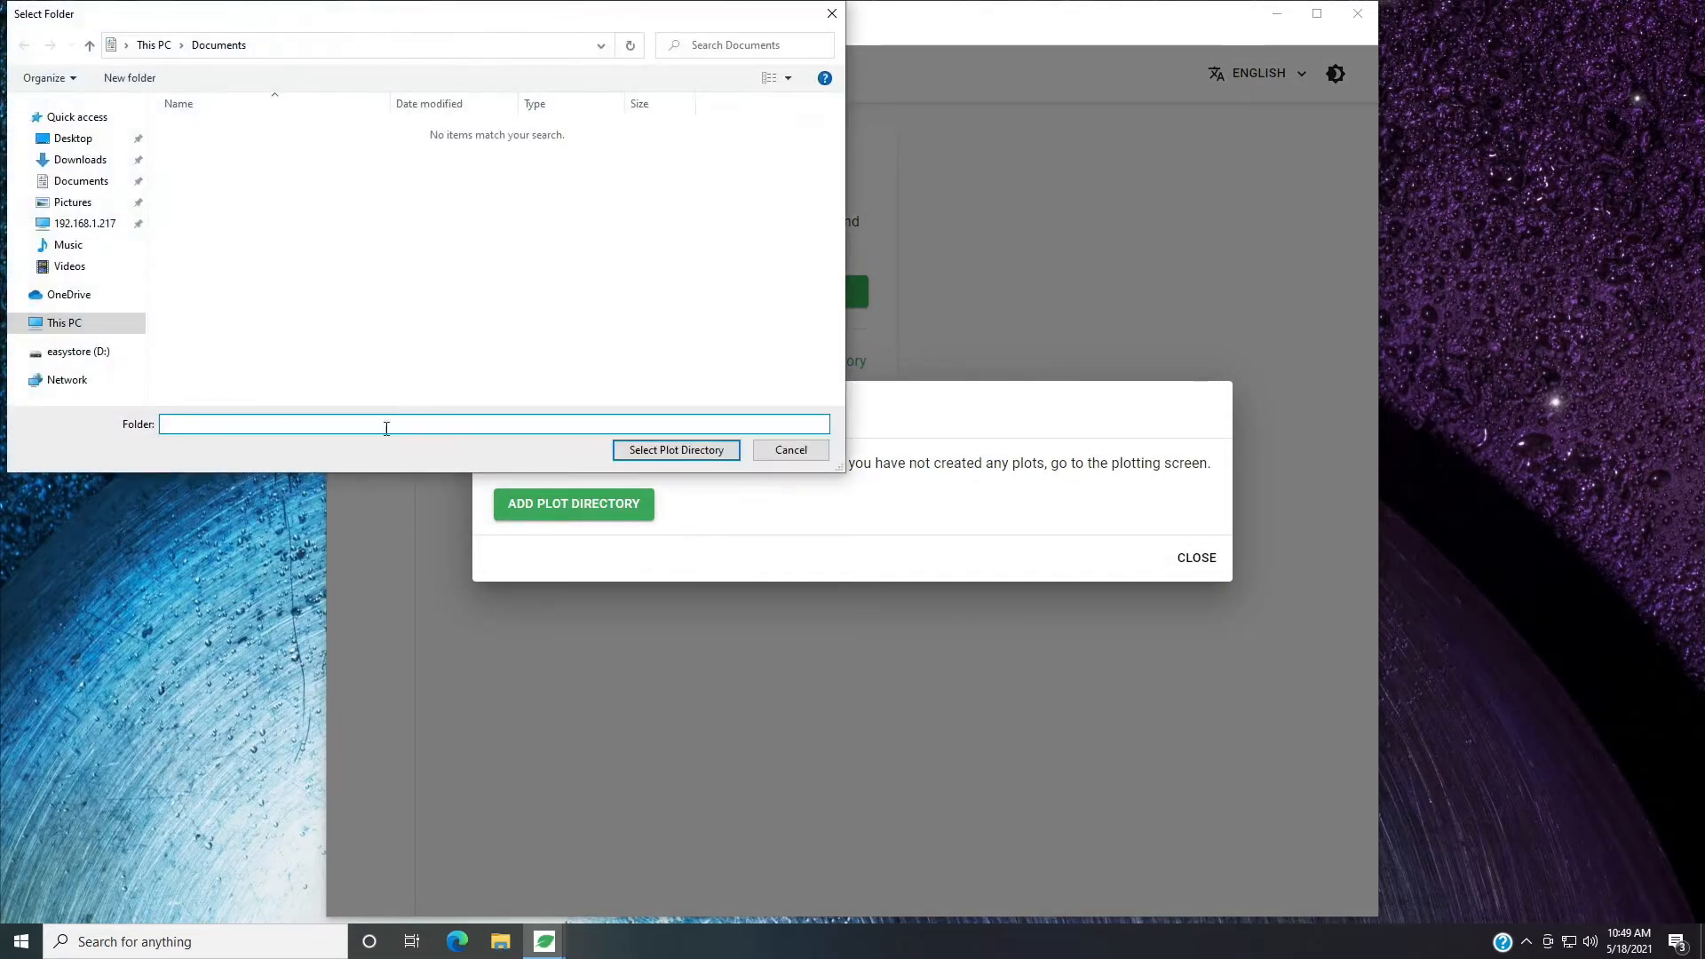
left_click(102, 227)
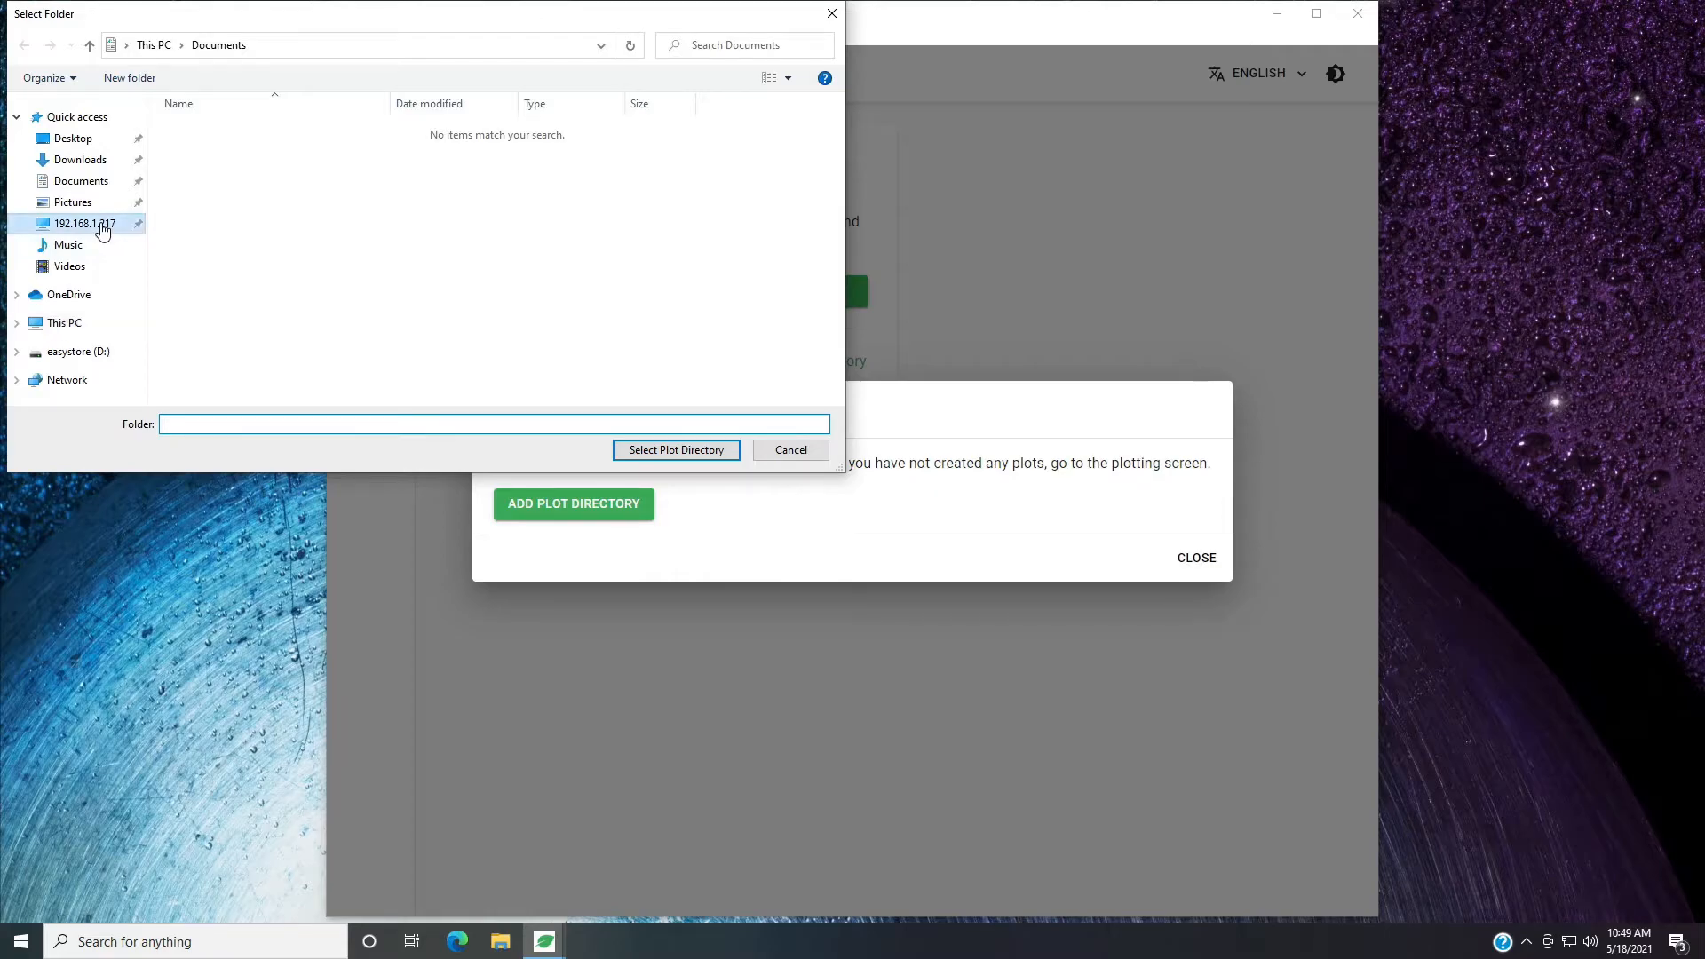
double_click(250, 116)
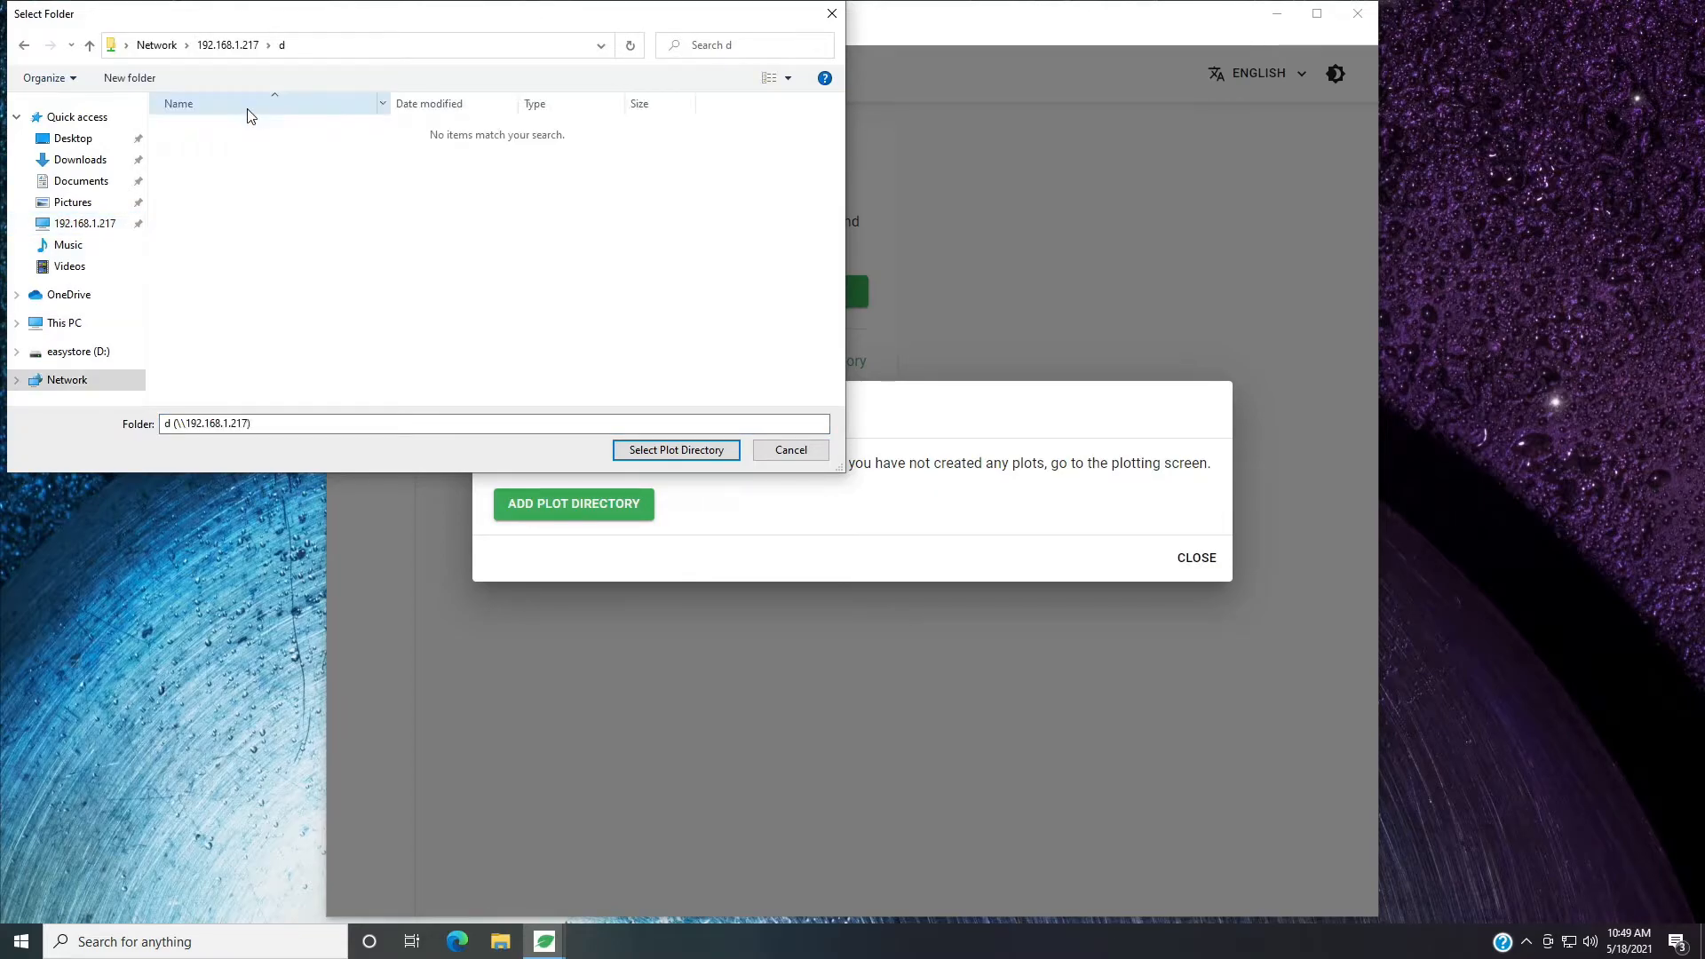
left_click(715, 449)
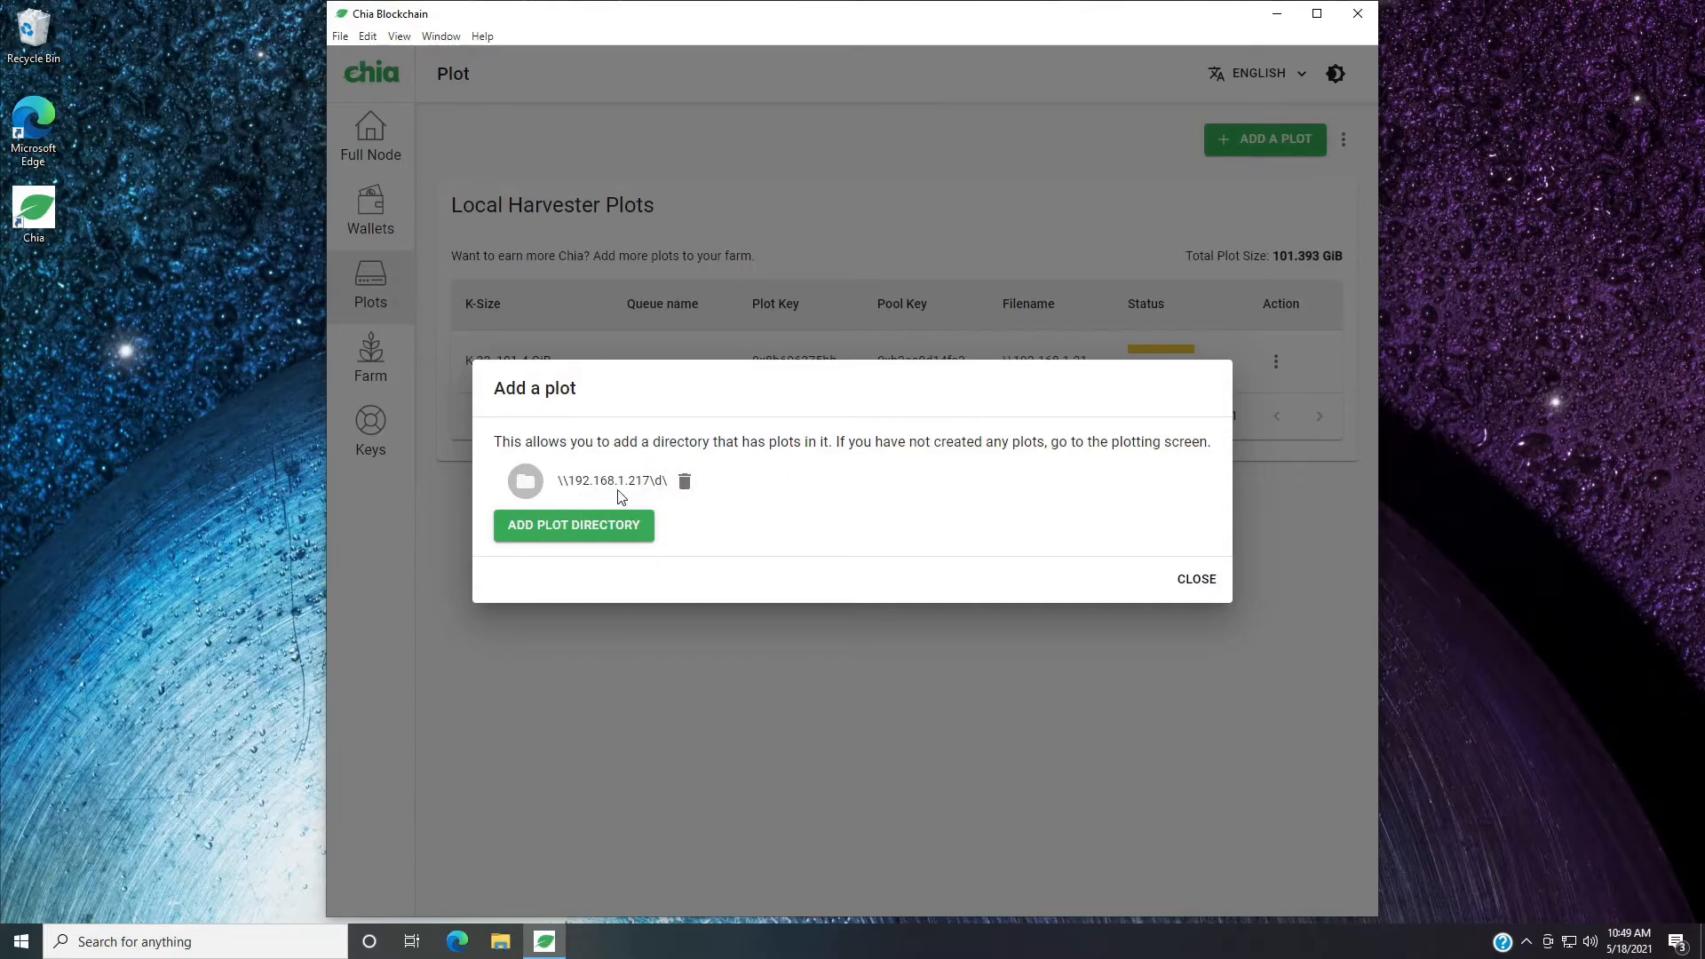
left_click(1200, 582)
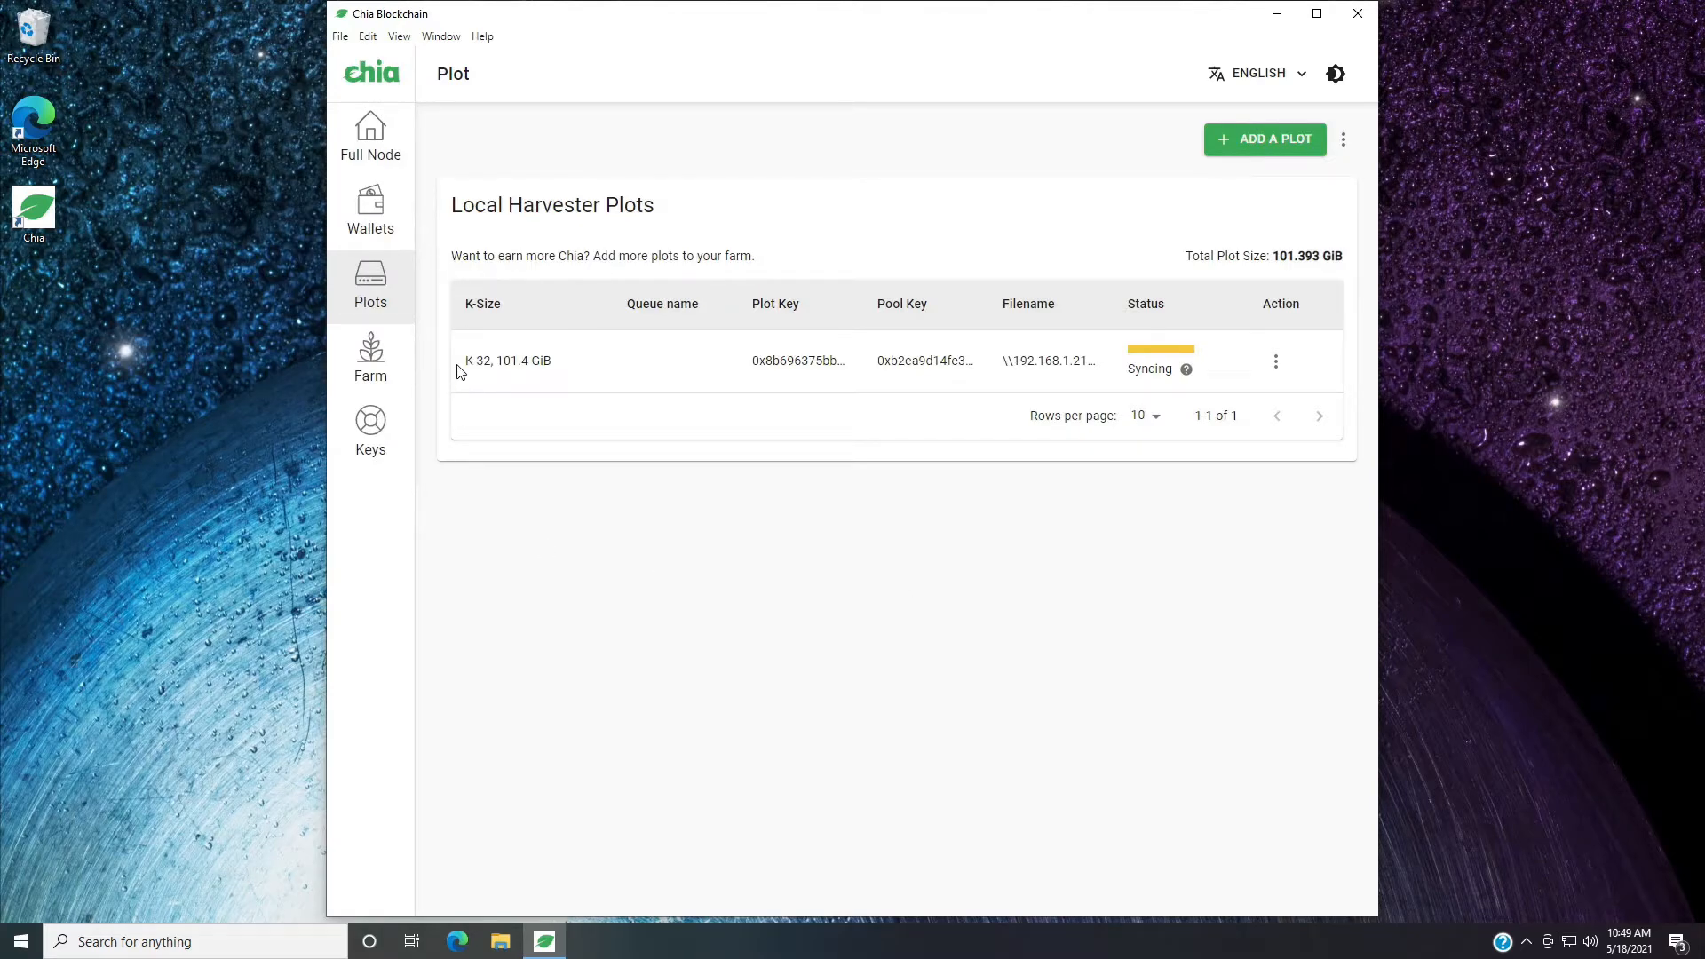
Check the plot's entry and the total plot size under Local Harvester Plots.
left_click_drag(462, 360, 1236, 390)
left_click(635, 749)
left_click_drag(1343, 251, 1270, 256)
left_click(1048, 201)
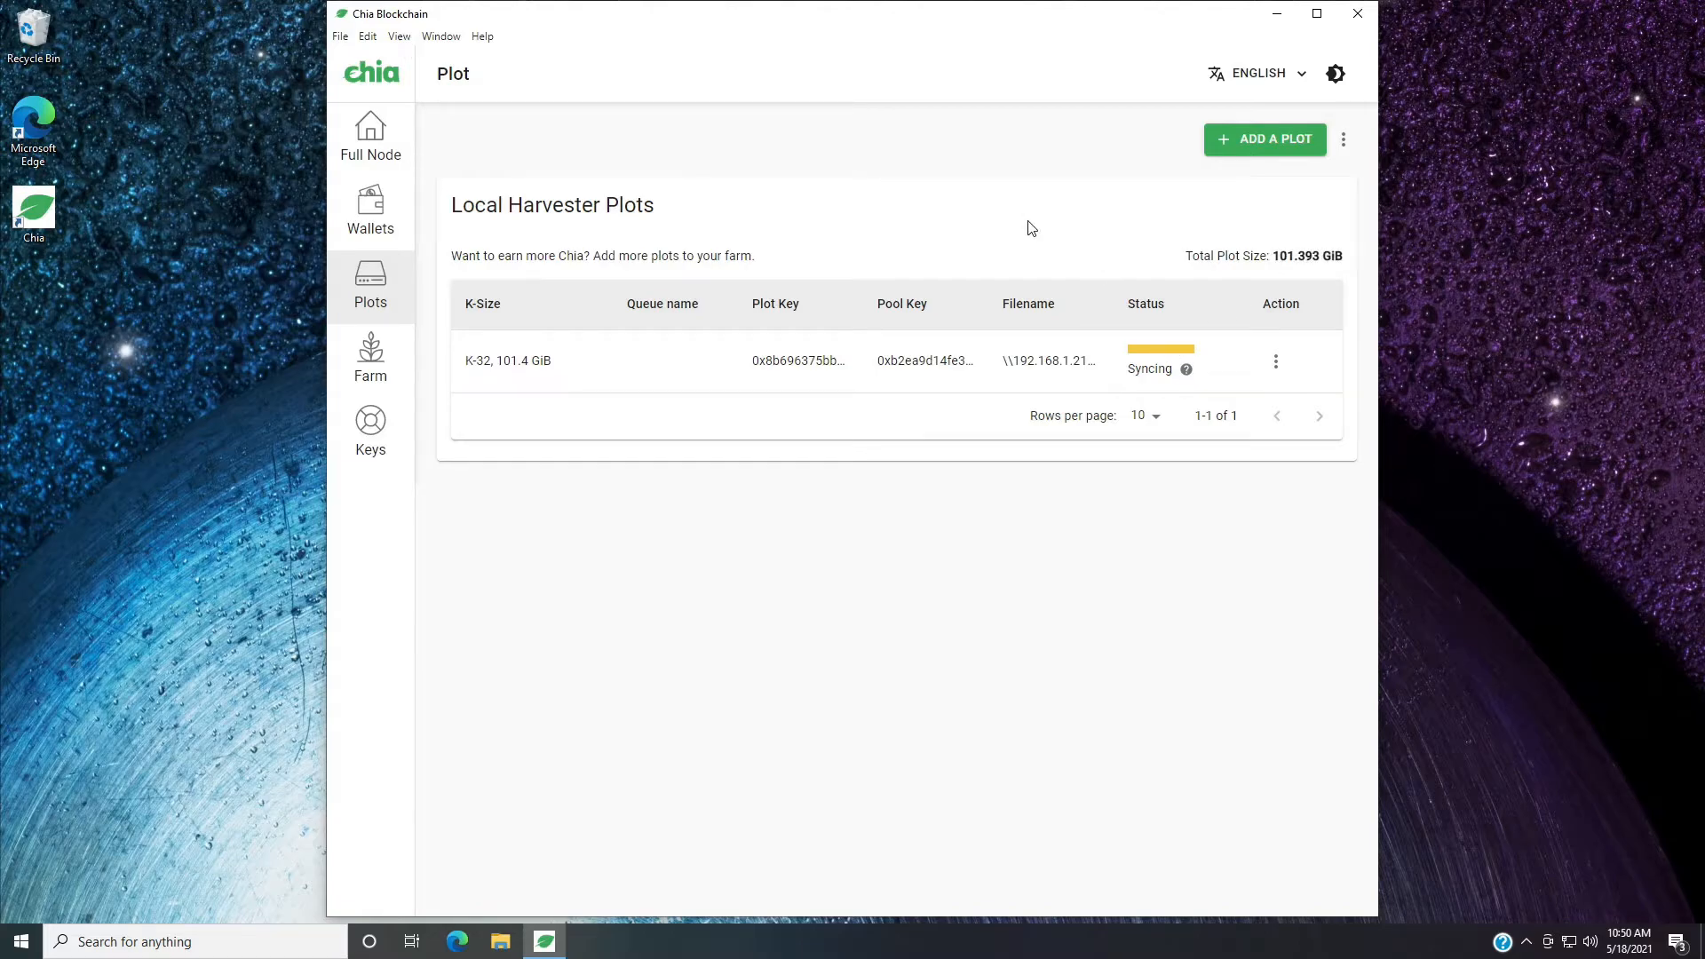
Check the full node's sync status and the farm overview's total plot size and plot count.
left_click(371, 147)
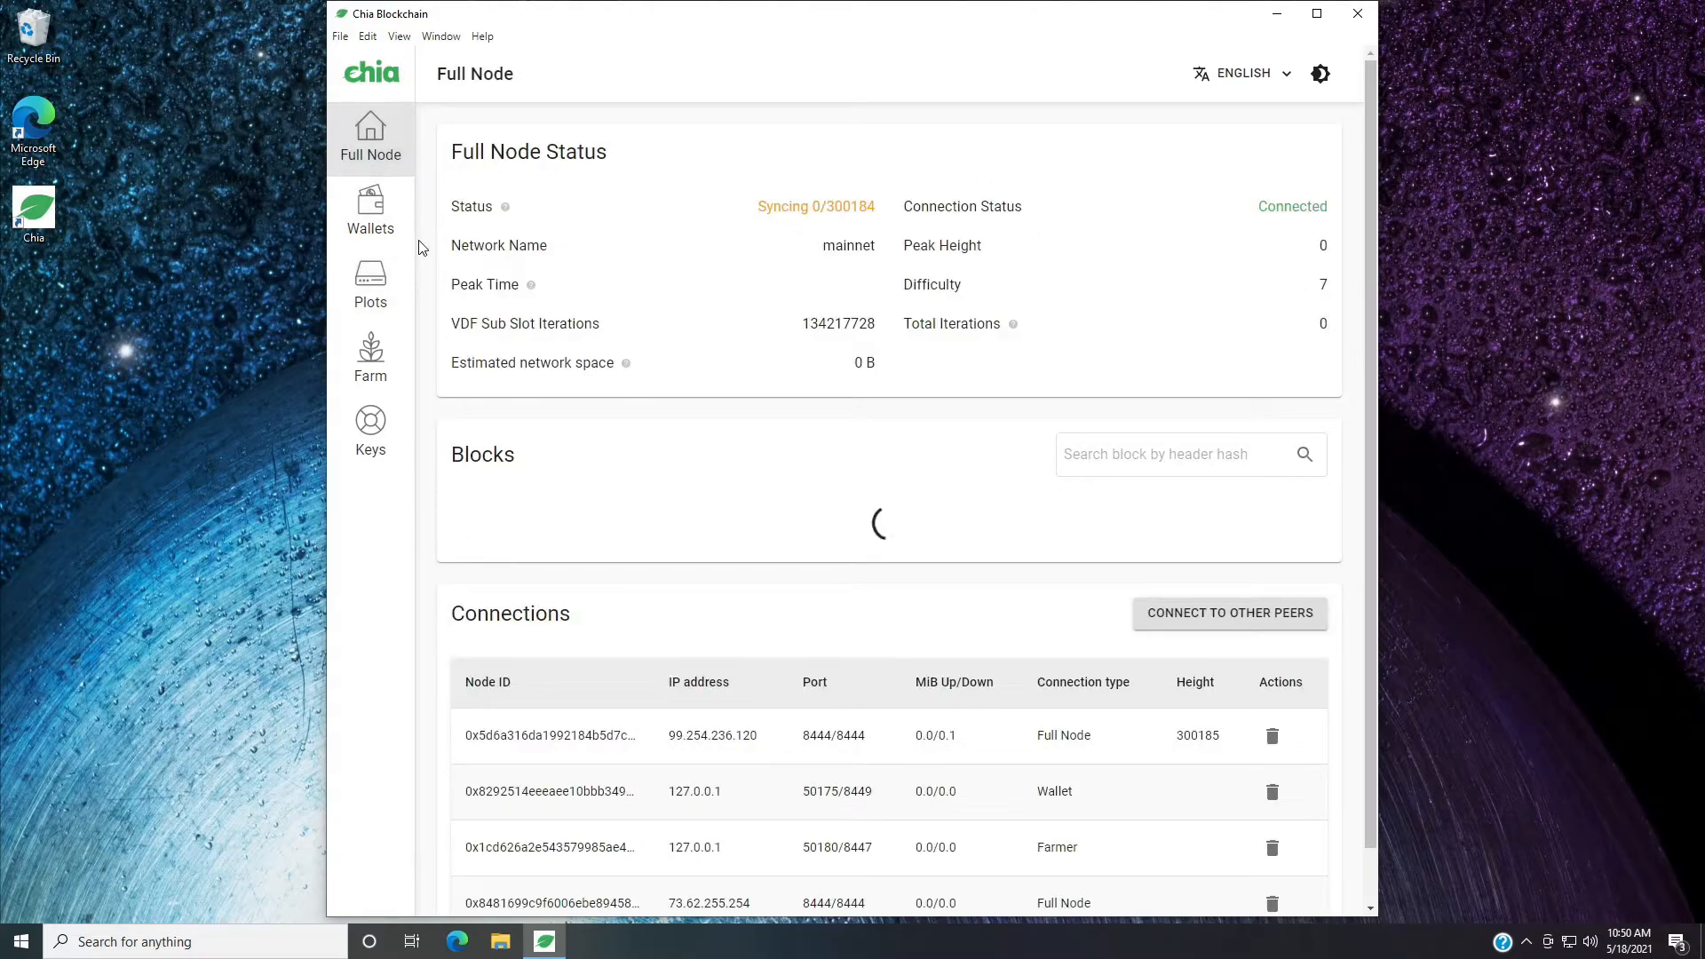
left_click(369, 366)
left_click_drag(475, 473, 686, 475)
left_click(1141, 340)
double_click(1083, 349)
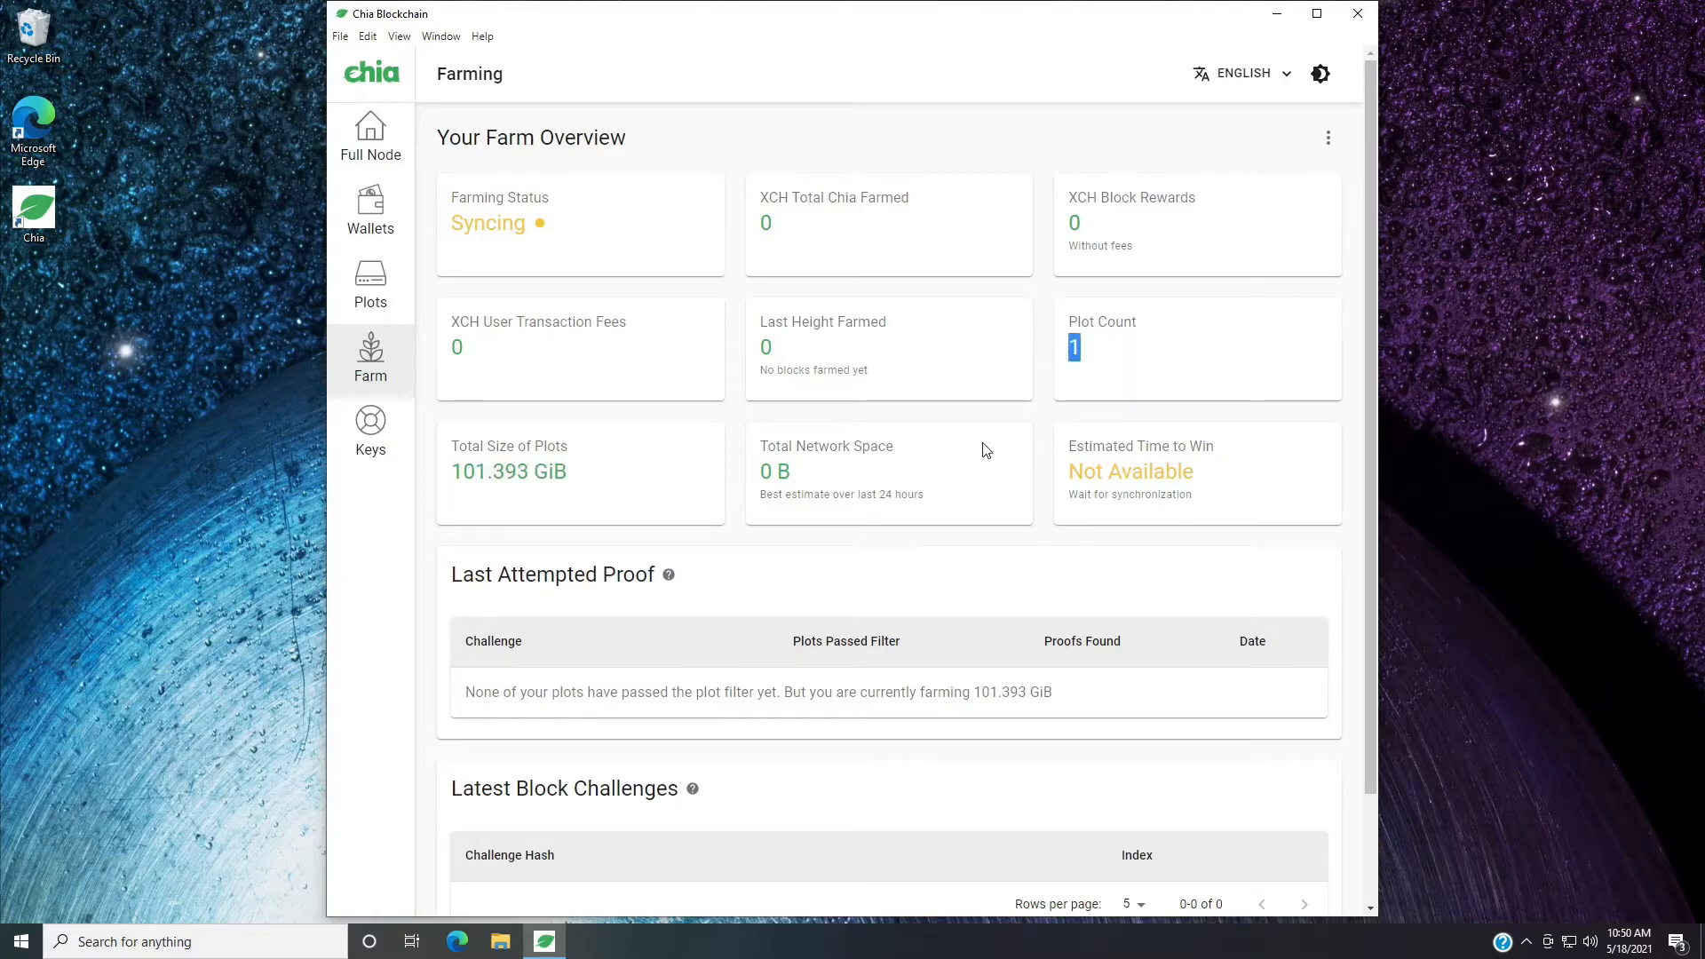
left_click(1070, 380)
left_click(373, 127)
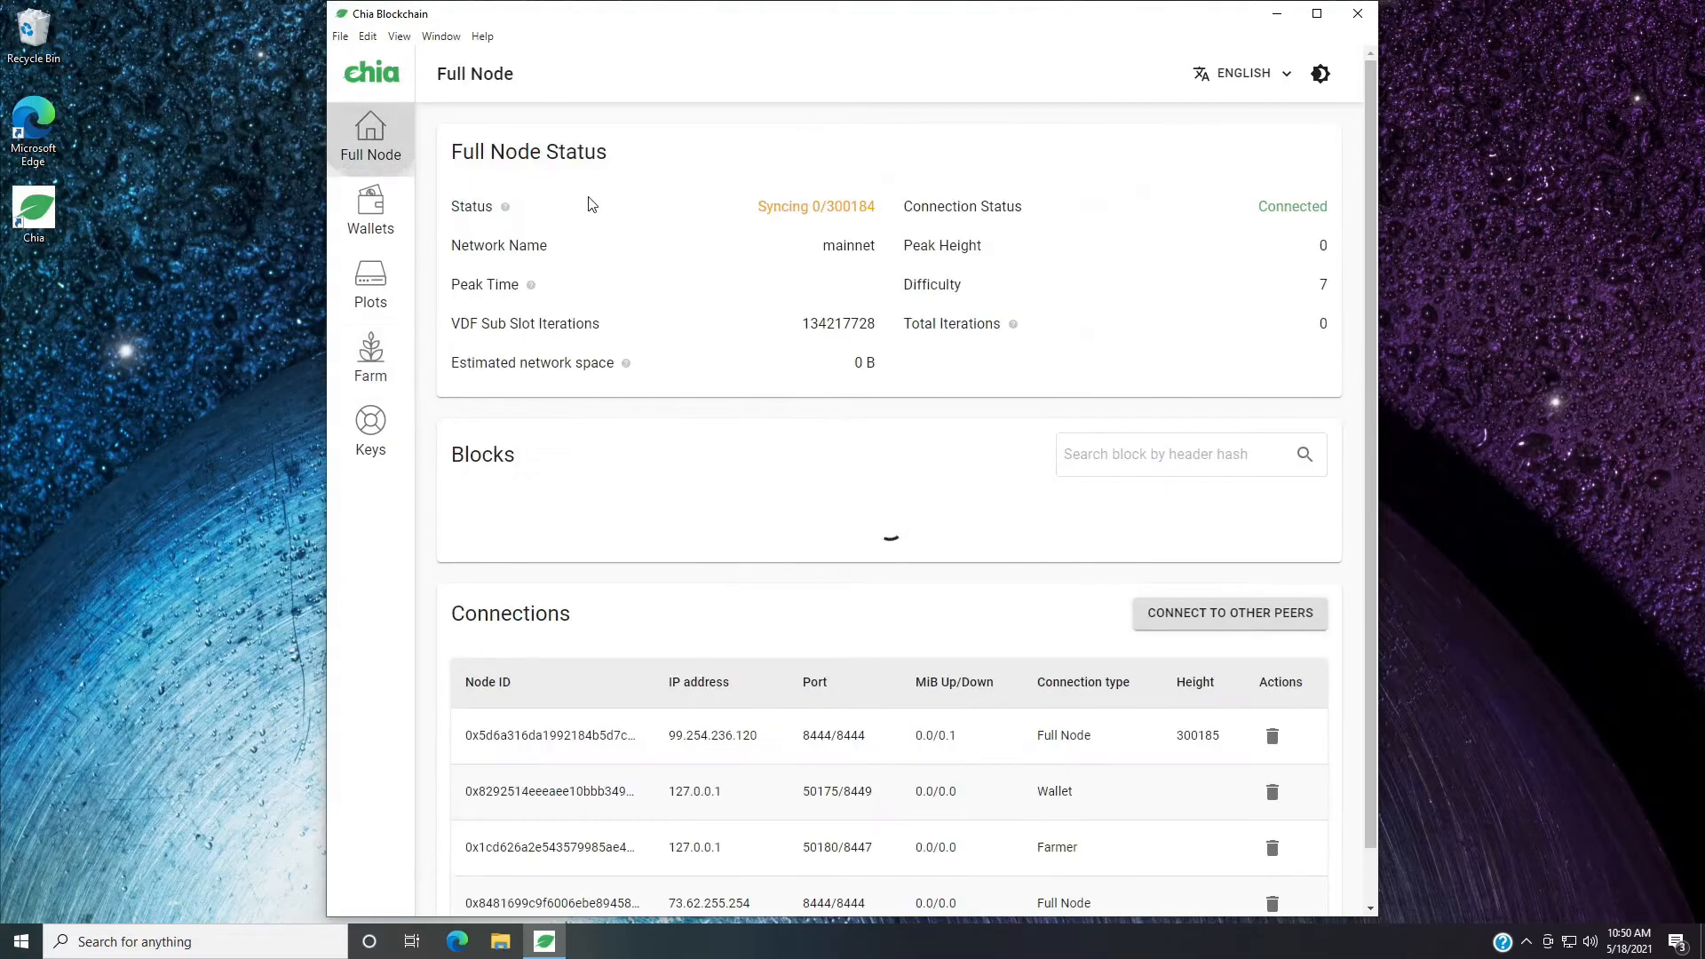